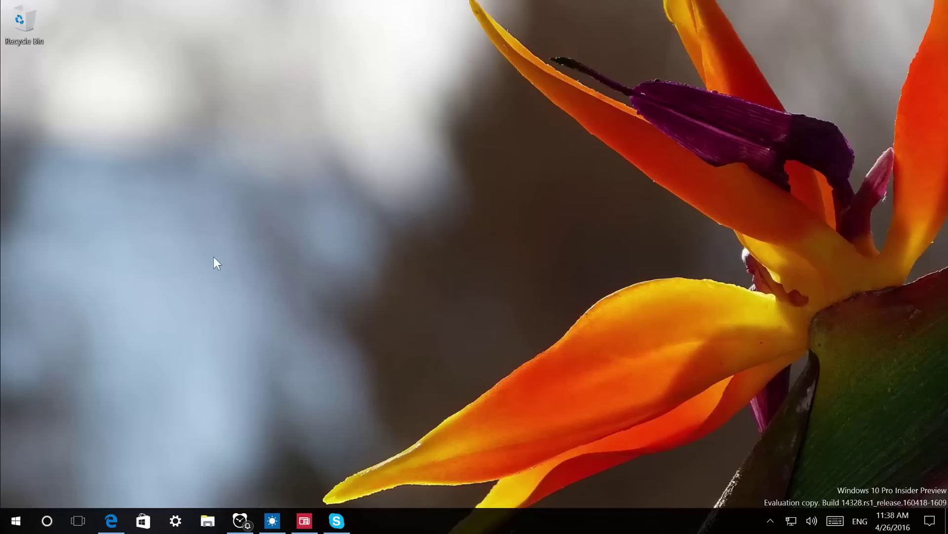
# - Browse the Start menu's app list, jumping to the apps under M and returning to the most used apps
pyautogui.click(16, 520)
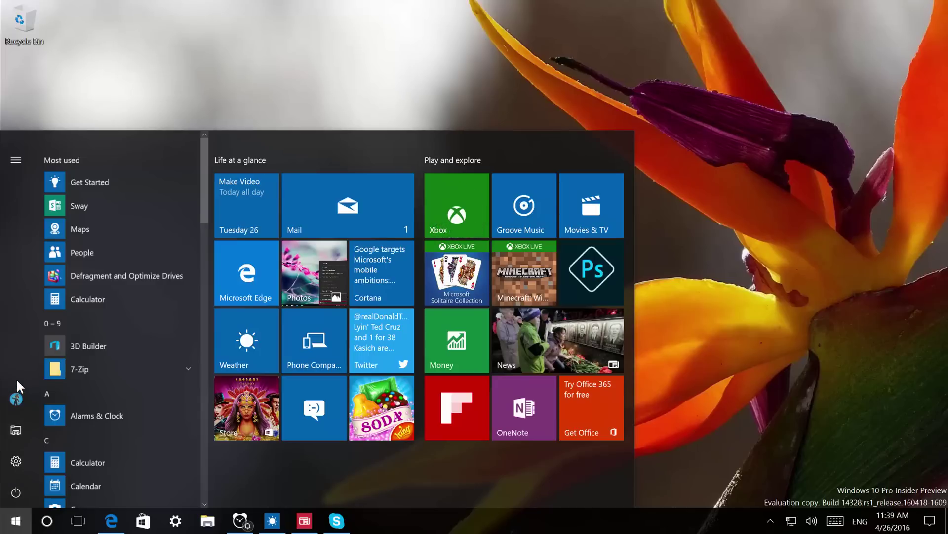
pyautogui.click(15, 160)
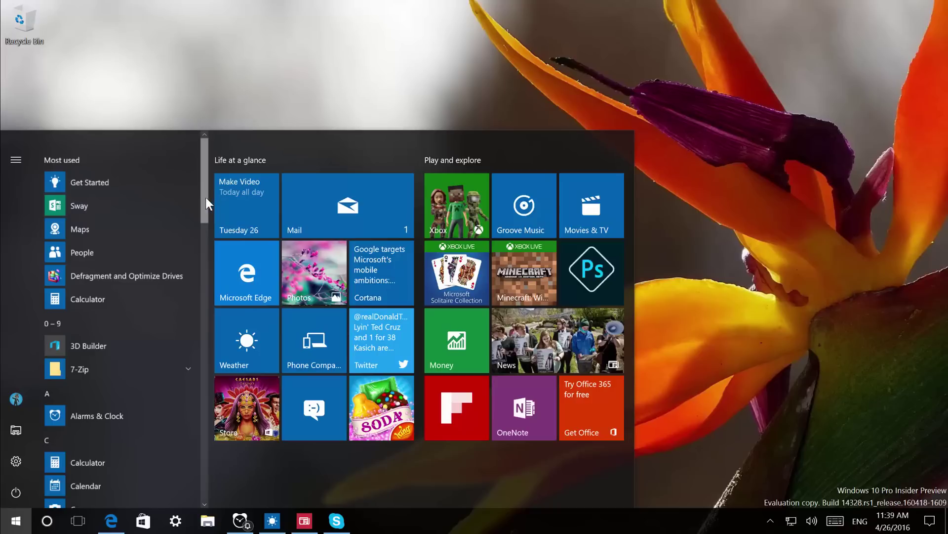
pyautogui.moveTo(206, 197); pyautogui.dragTo(198, 169)
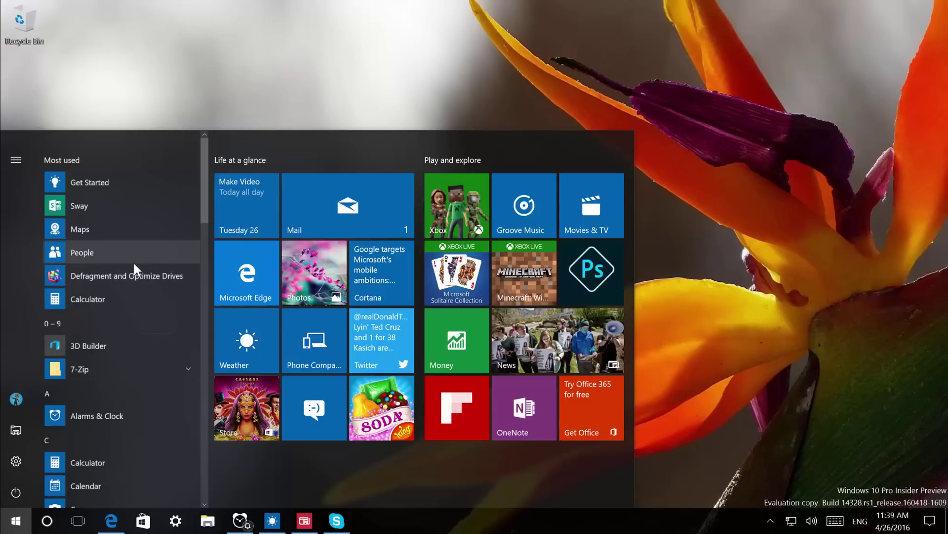
pyautogui.click(62, 393)
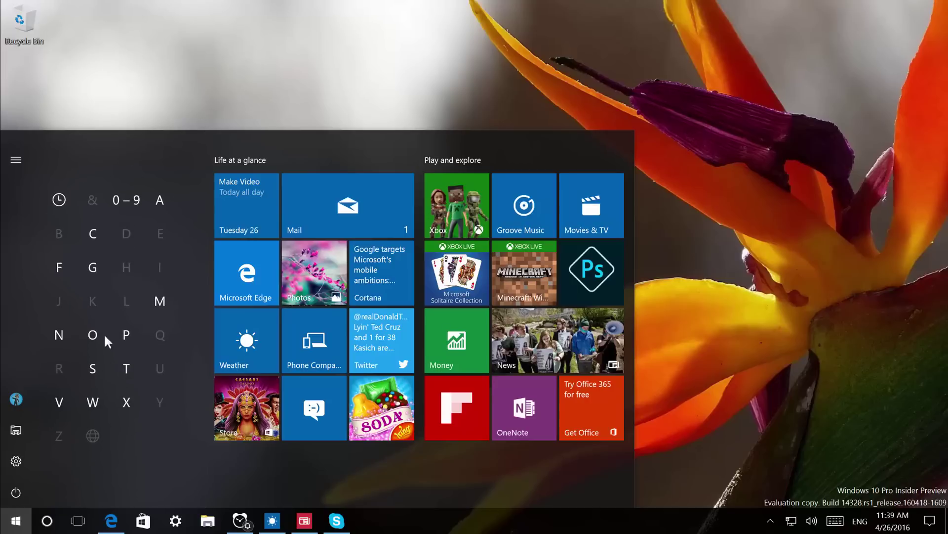
pyautogui.click(159, 301)
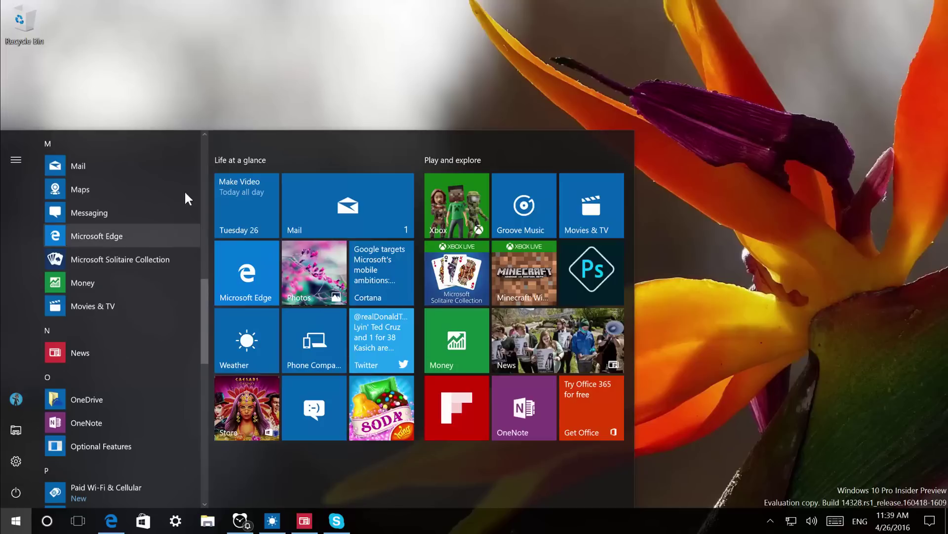
pyautogui.click(203, 165)
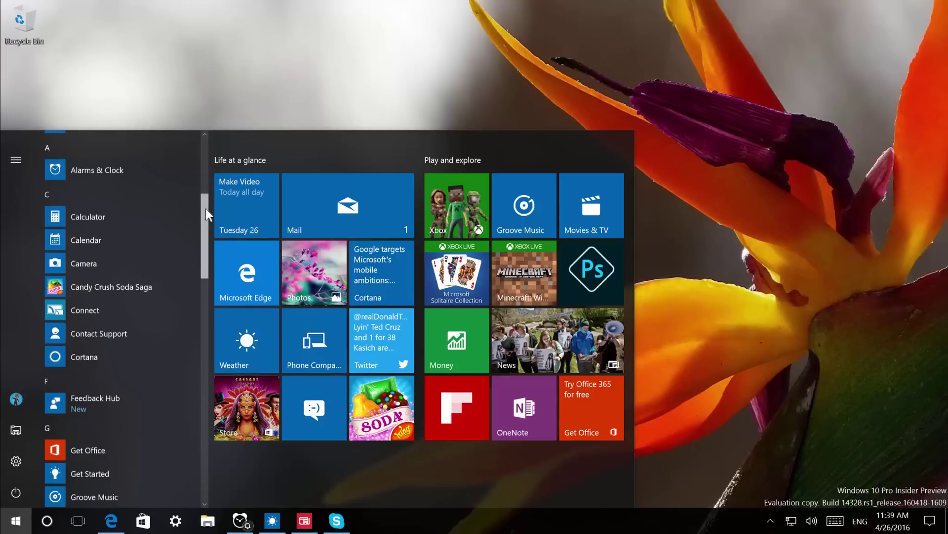
pyautogui.moveTo(205, 213); pyautogui.dragTo(201, 152)
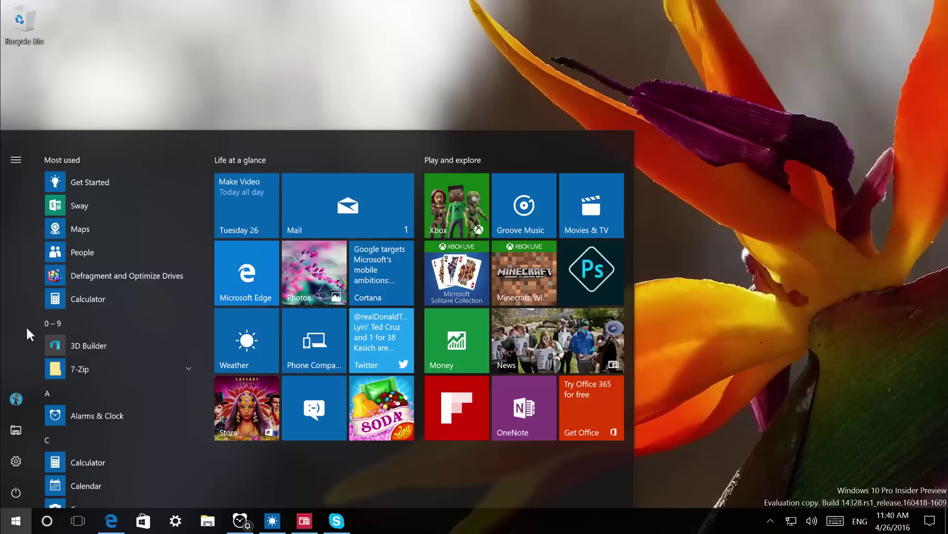
# - Turn on tablet mode in the System settings and switch off automatic hiding of the taskbar in tablet mode
pyautogui.click(182, 526)
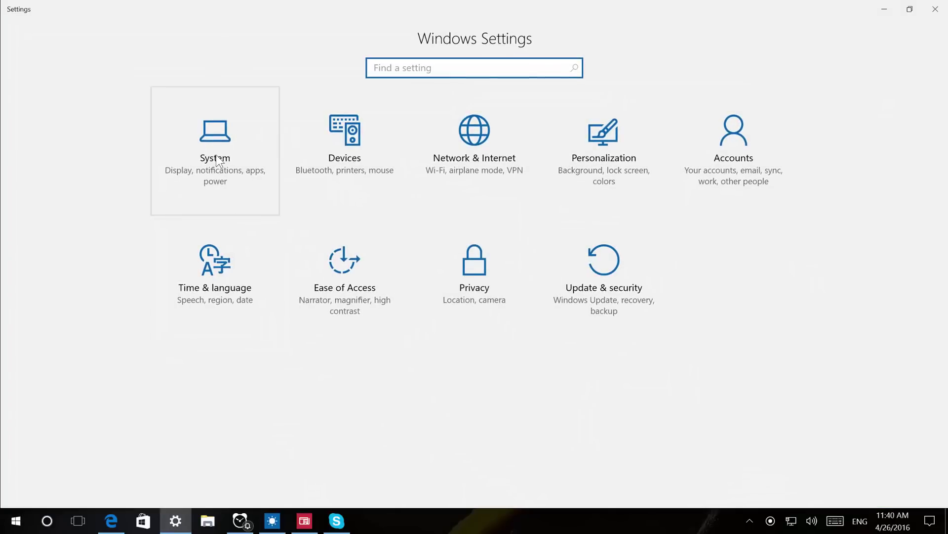
pyautogui.click(218, 161)
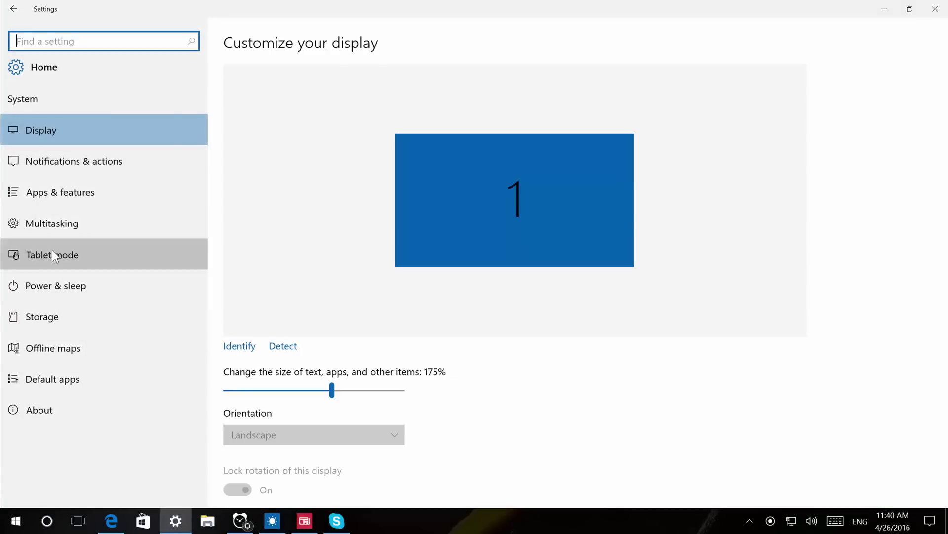
pyautogui.click(51, 251)
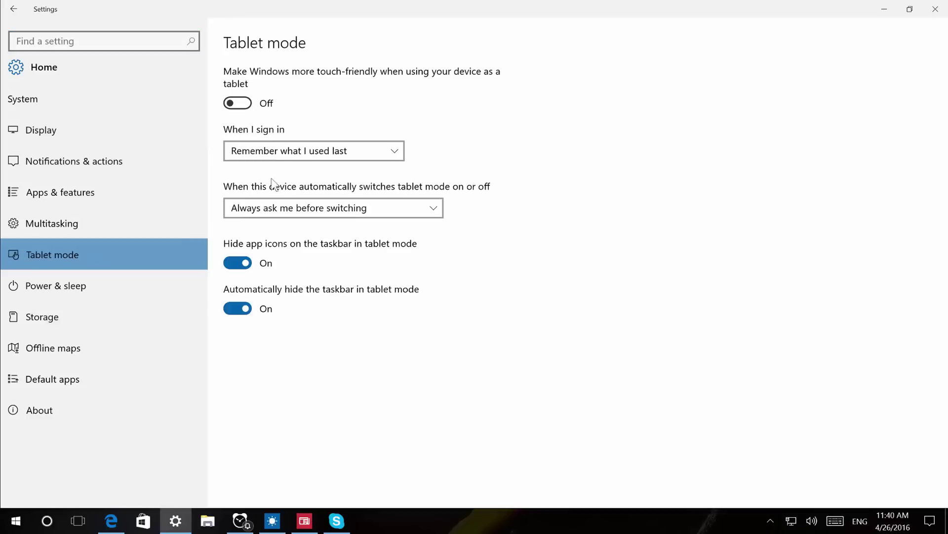
pyautogui.click(246, 104)
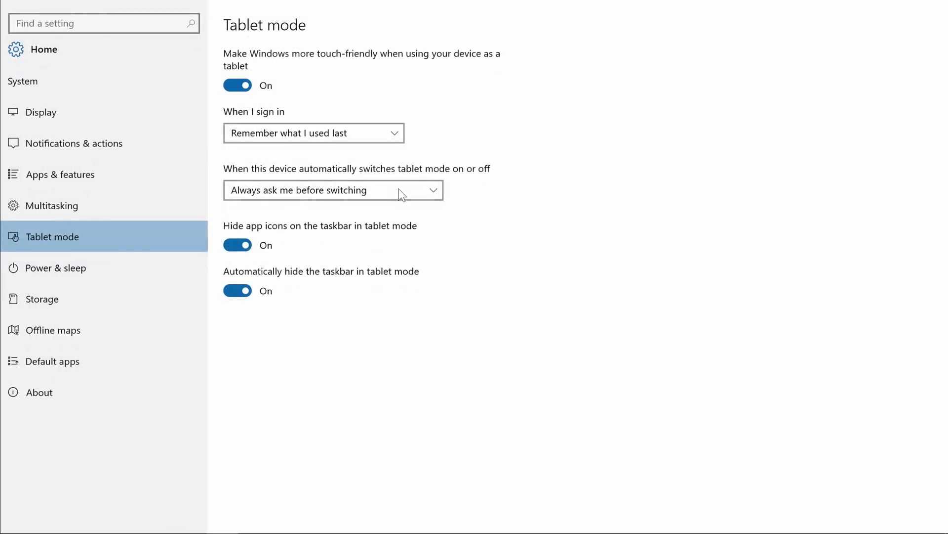
pyautogui.click(242, 292)
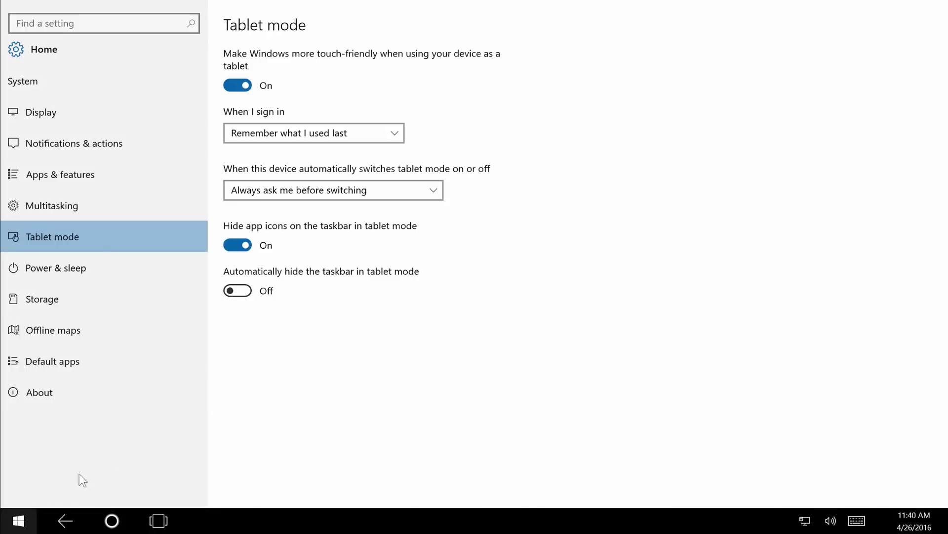
# - Show the full-screen Start and look through its All apps list from beginning to end
pyautogui.click(20, 524)
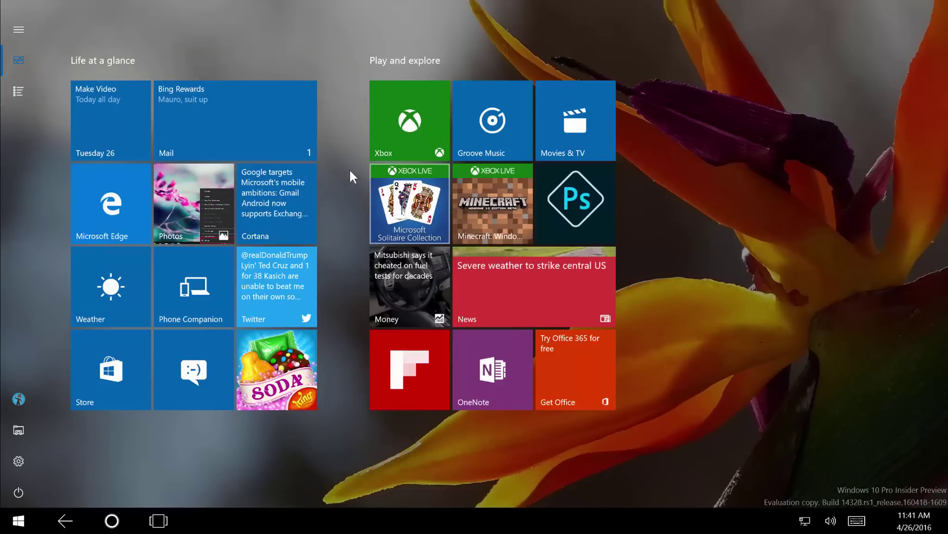
pyautogui.click(21, 91)
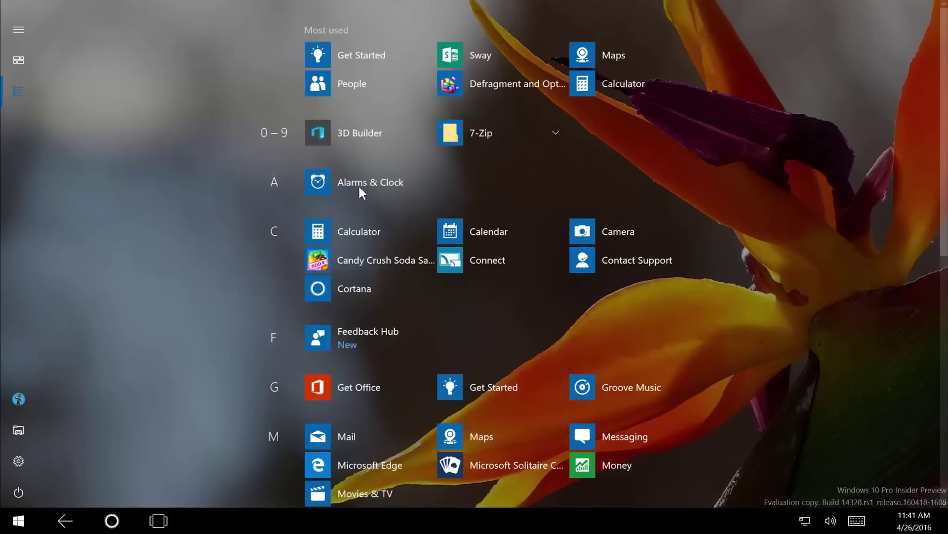
pyautogui.scroll(-10, 474, 292)
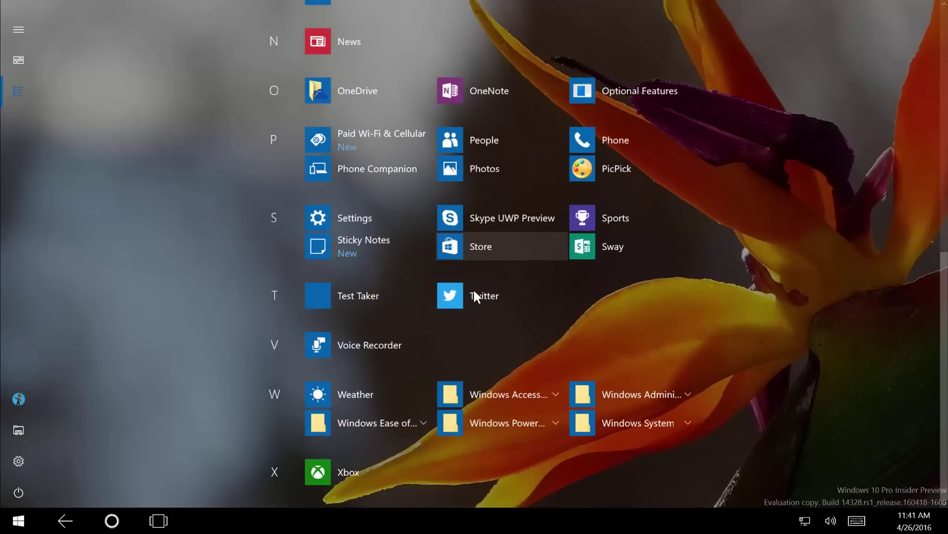
pyautogui.scroll(10, 474, 291)
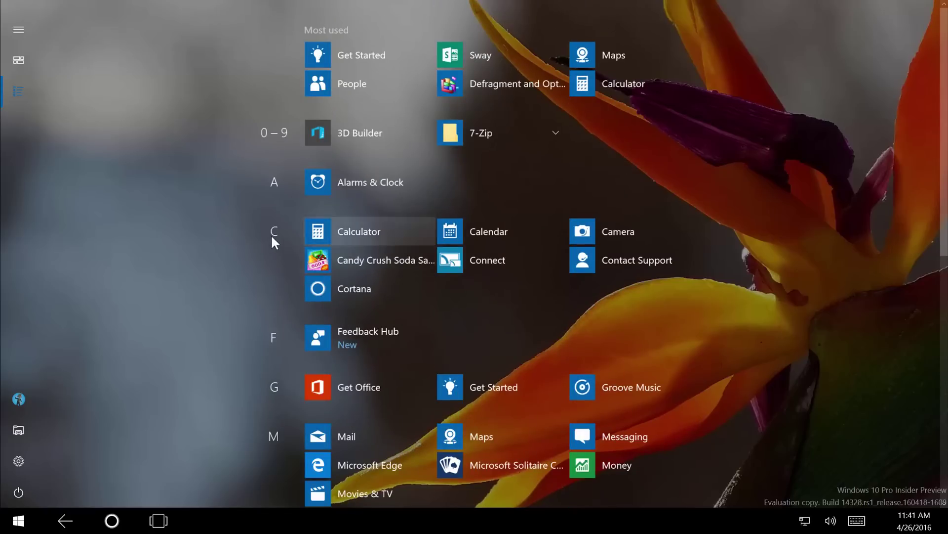
# - Use the letter index of the full-screen app list to jump to X, and bring up the index again
pyautogui.click(276, 437)
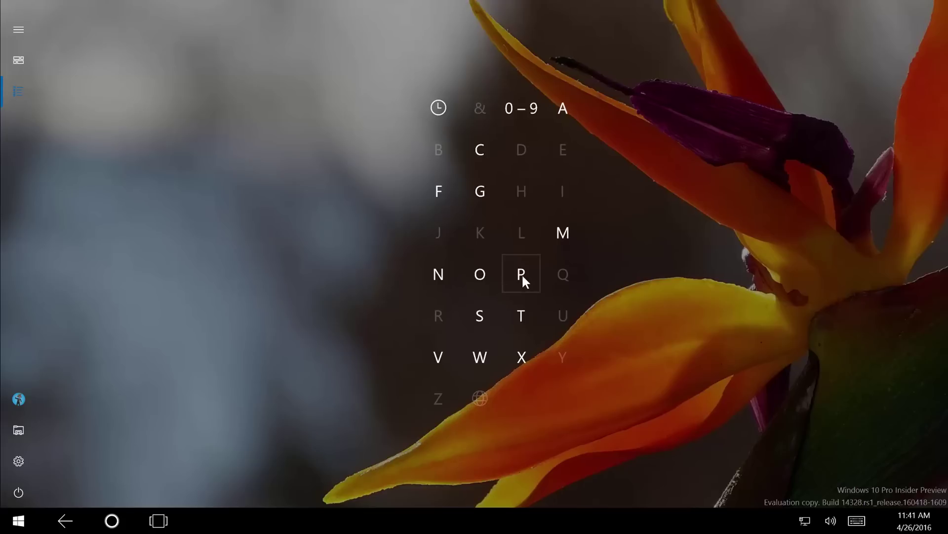
pyautogui.click(523, 358)
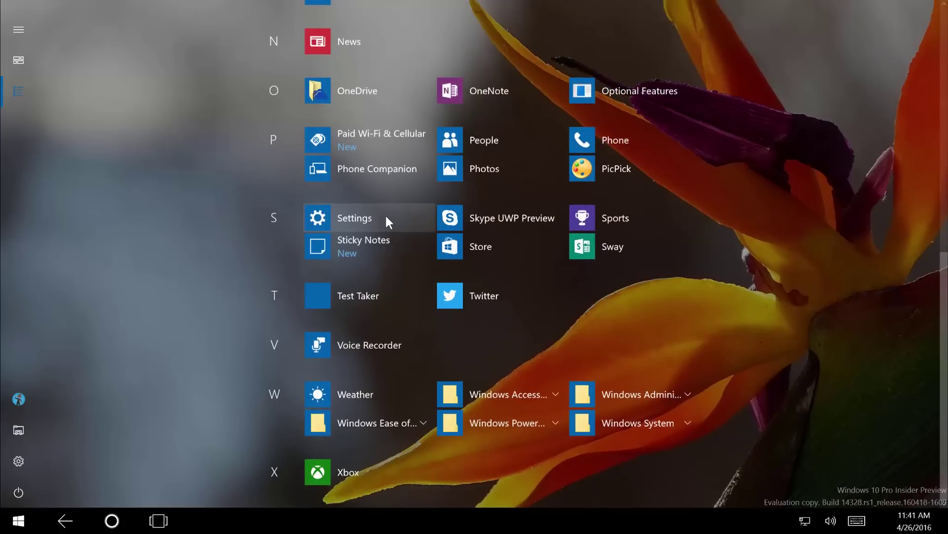
pyautogui.scroll(2, 346, 214)
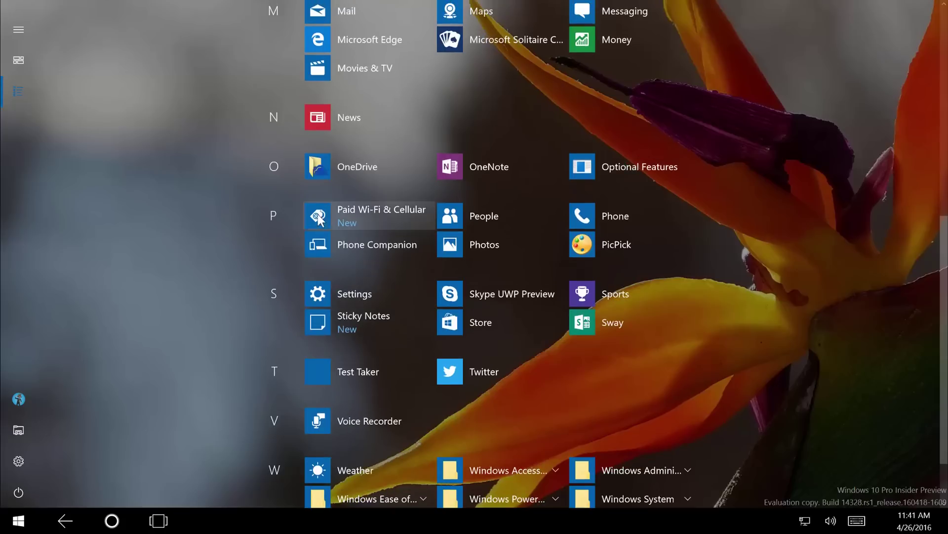
pyautogui.click(277, 216)
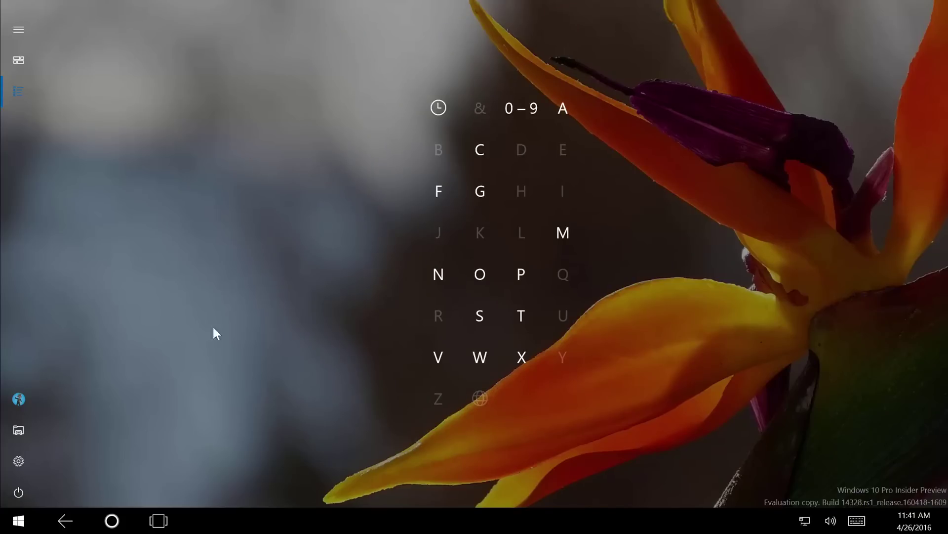
# - Turn automatic hiding of the taskbar in tablet mode back on in Settings and reveal the hidden taskbar
pyautogui.click(17, 460)
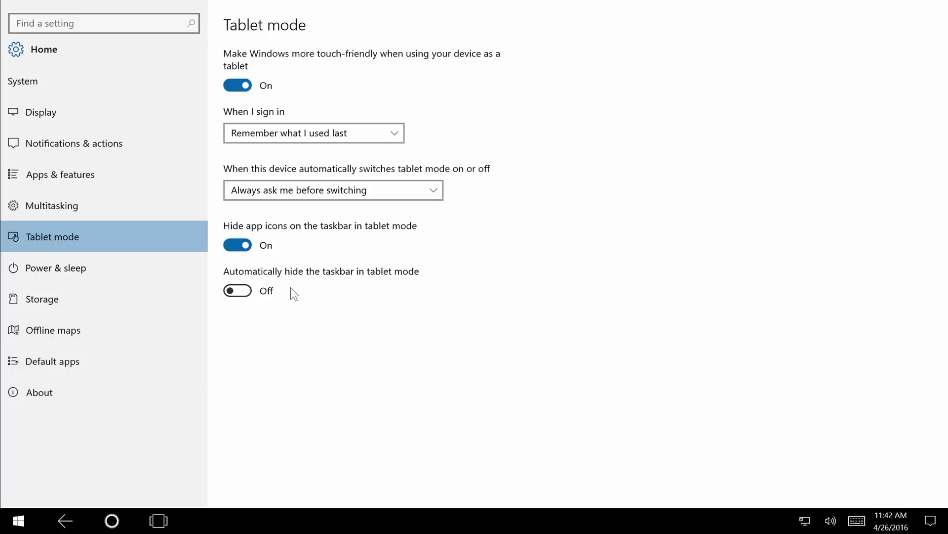
pyautogui.click(248, 291)
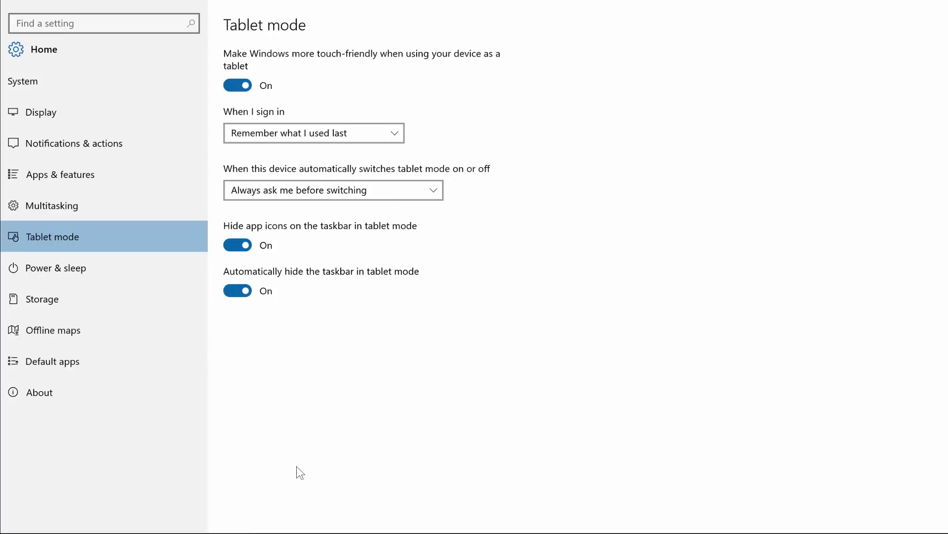
pyautogui.moveTo(276, 532)
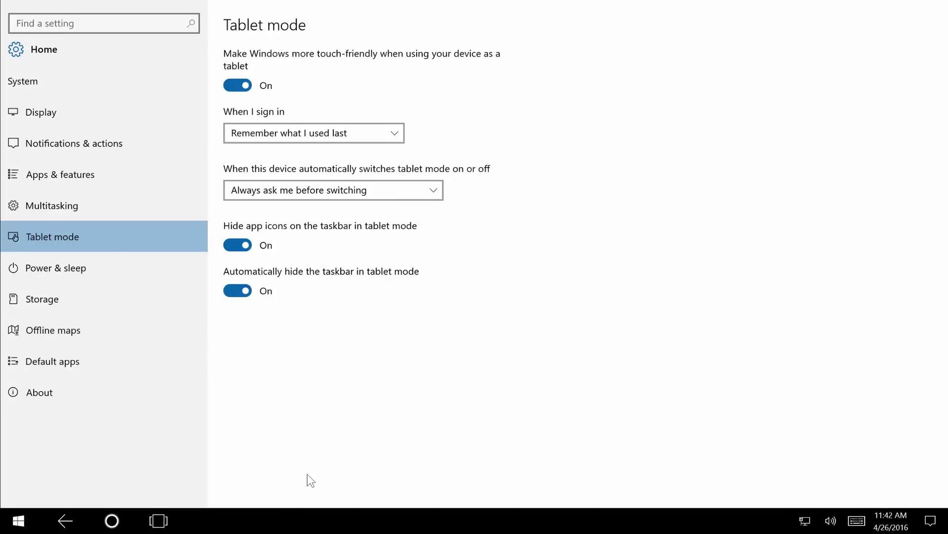
pyautogui.moveTo(132, 532)
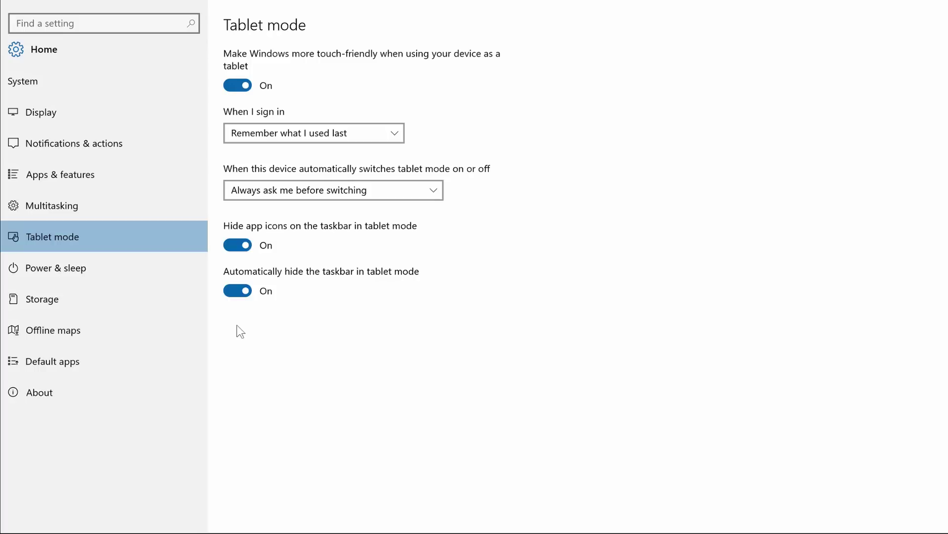
# - Turn off tablet mode from the Action Center and minimize the Settings window
pyautogui.press('super')
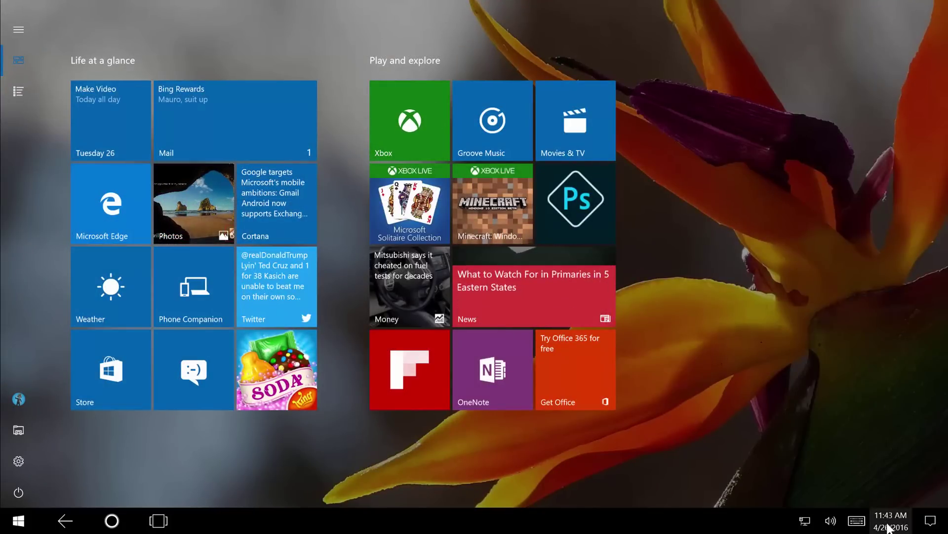
pyautogui.click(927, 525)
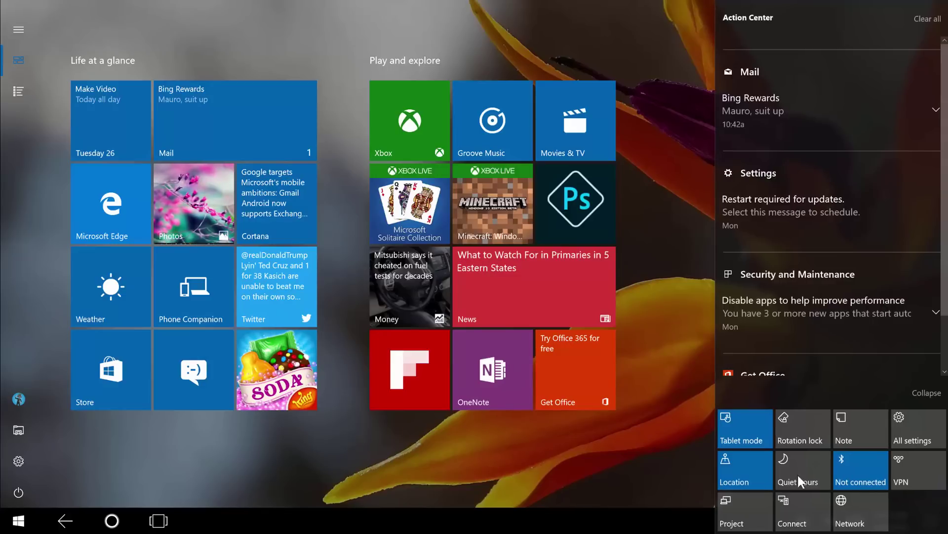
pyautogui.click(751, 424)
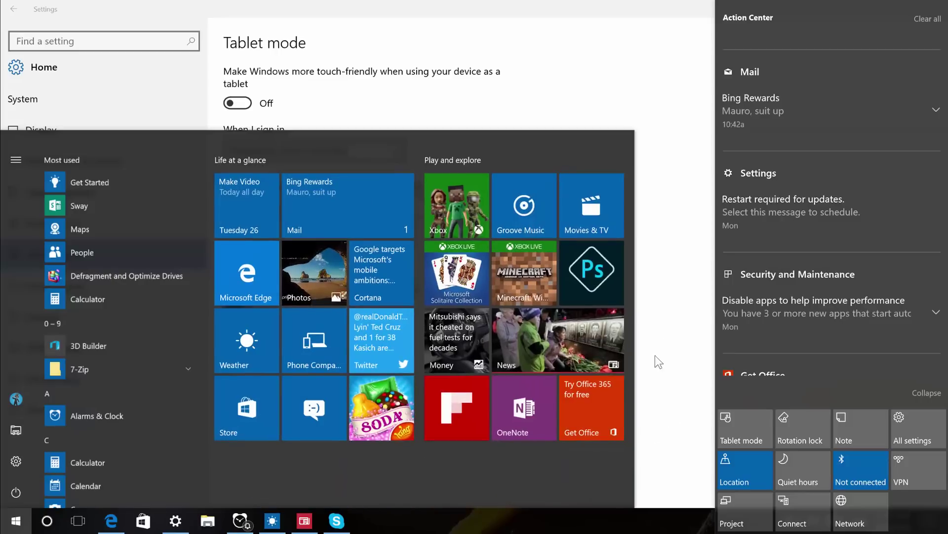
pyautogui.click(653, 267)
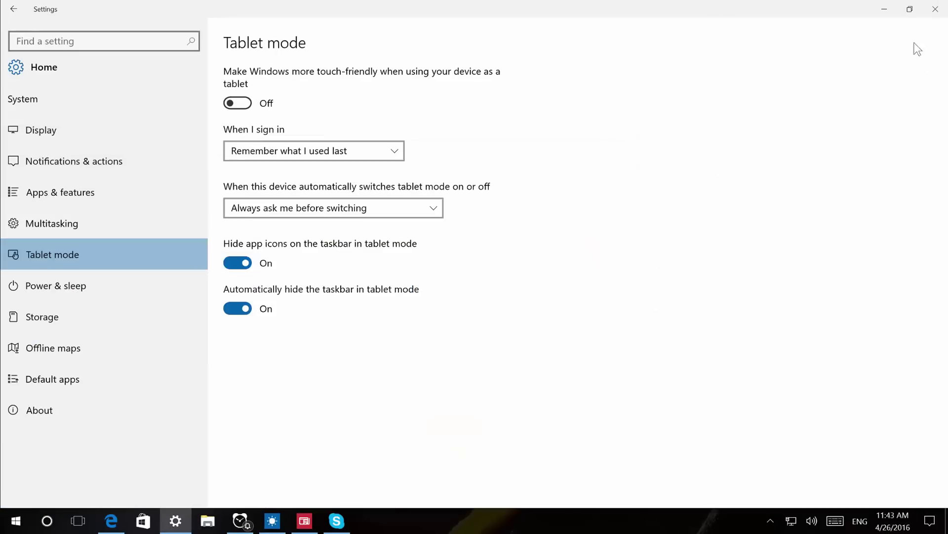
pyautogui.click(884, 9)
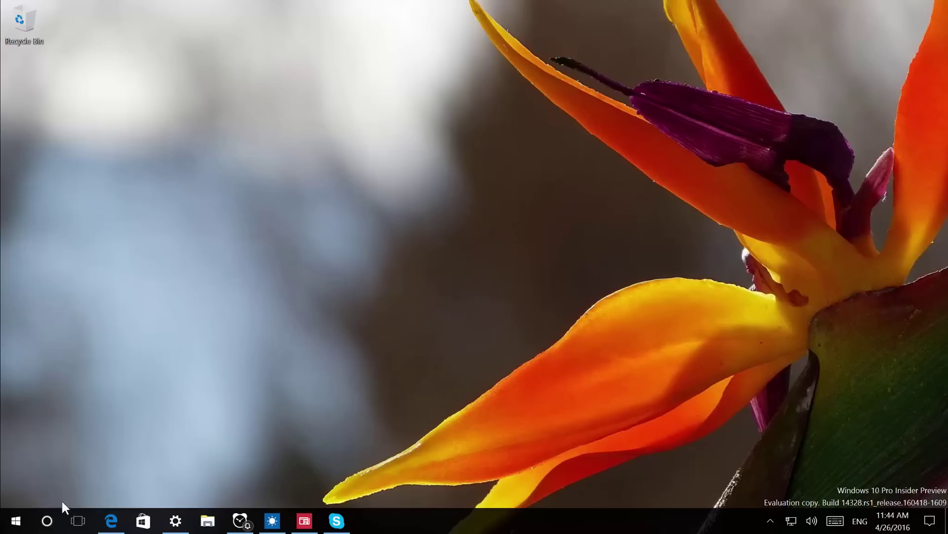
# - Look at Cortana's home view and enter "reminder" as the Cortana query
pyautogui.click(50, 521)
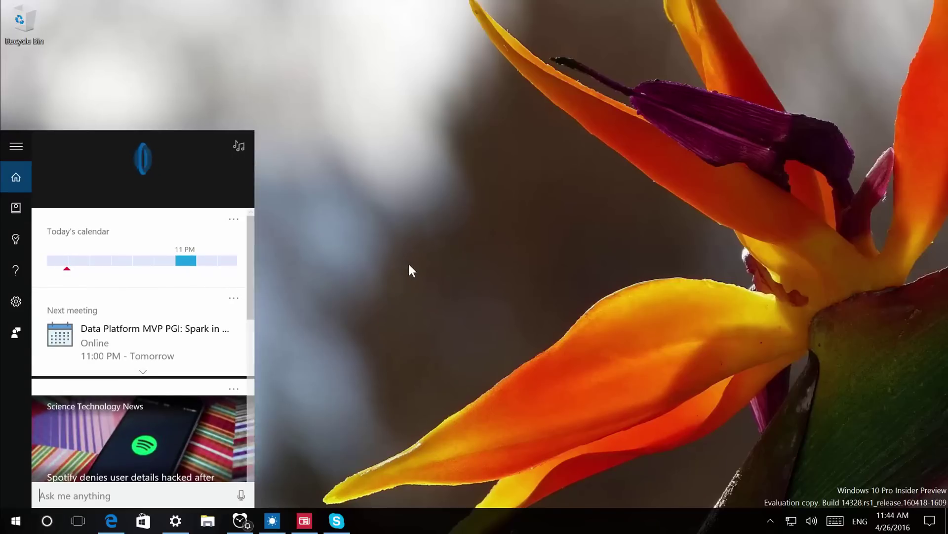
pyautogui.click(410, 265)
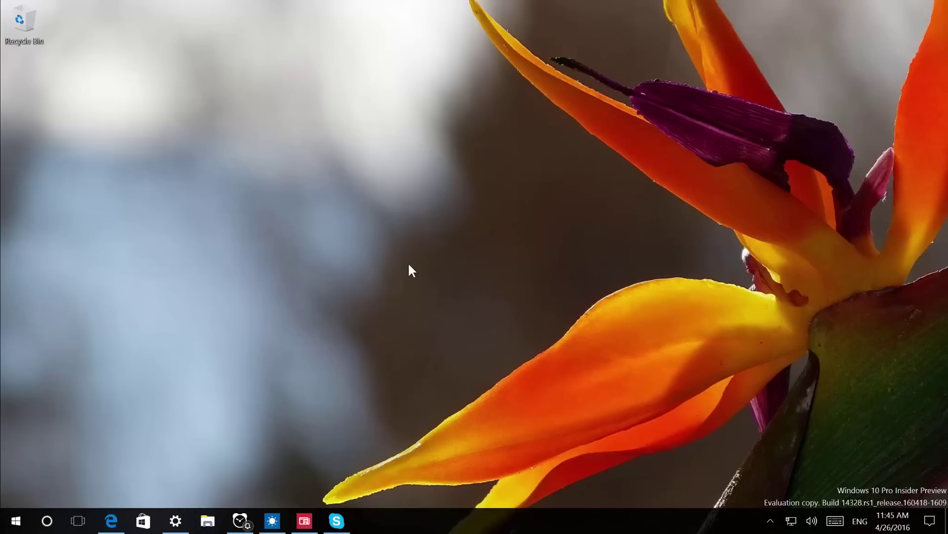
pyautogui.click(47, 523)
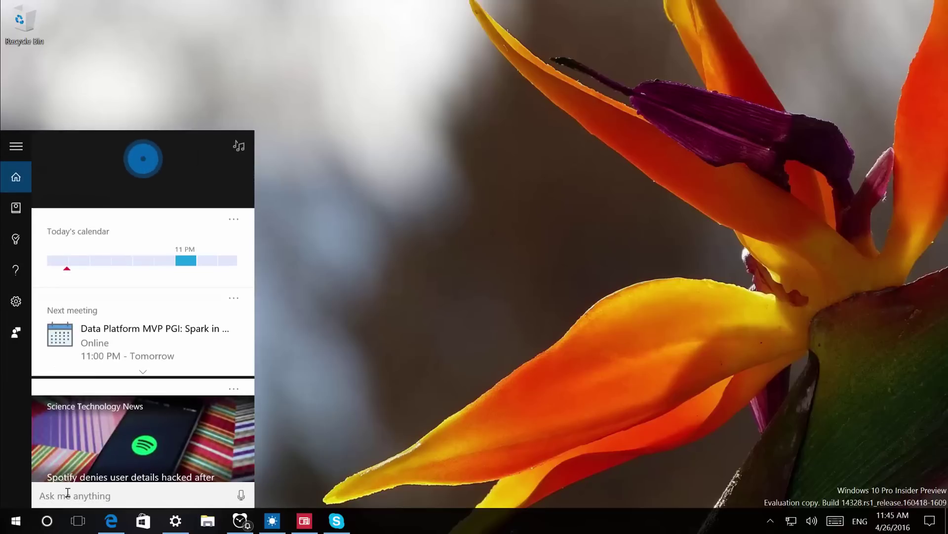
pyautogui.write('remi')
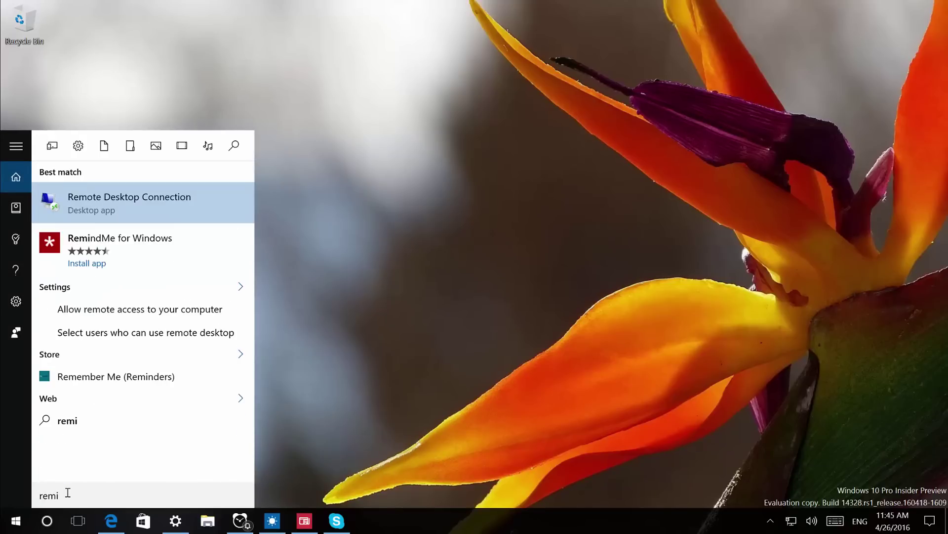
pyautogui.write('nde')
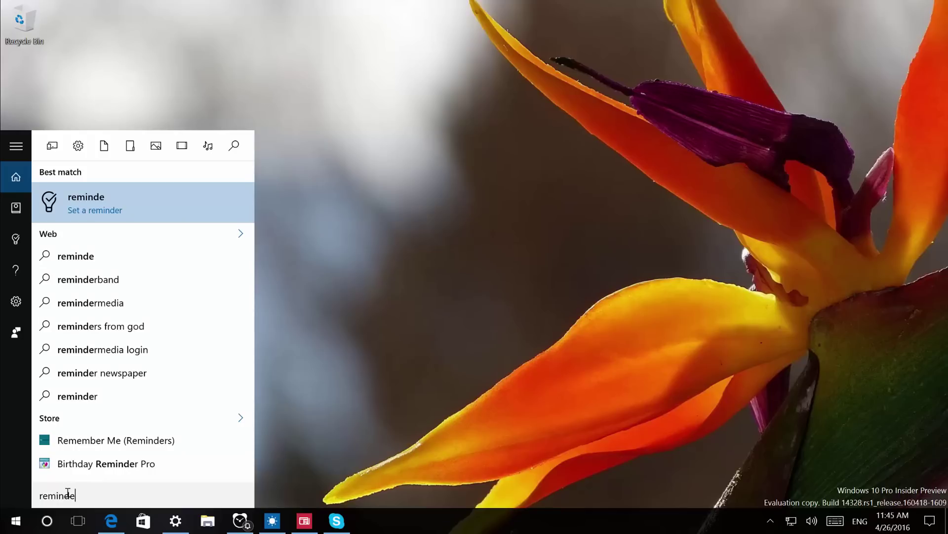
pyautogui.press('BackSpace')
pyautogui.write('r')
pyautogui.press('BackSpace')
pyautogui.write('er')
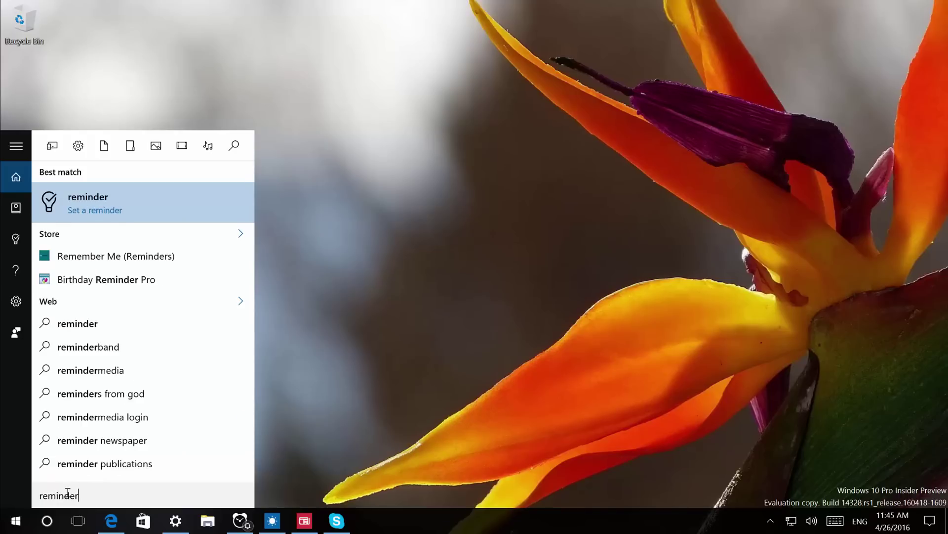
# - Open Cortana's new reminder form to view its Person, Place and Time options, and return to the desktop
pyautogui.press('Return')
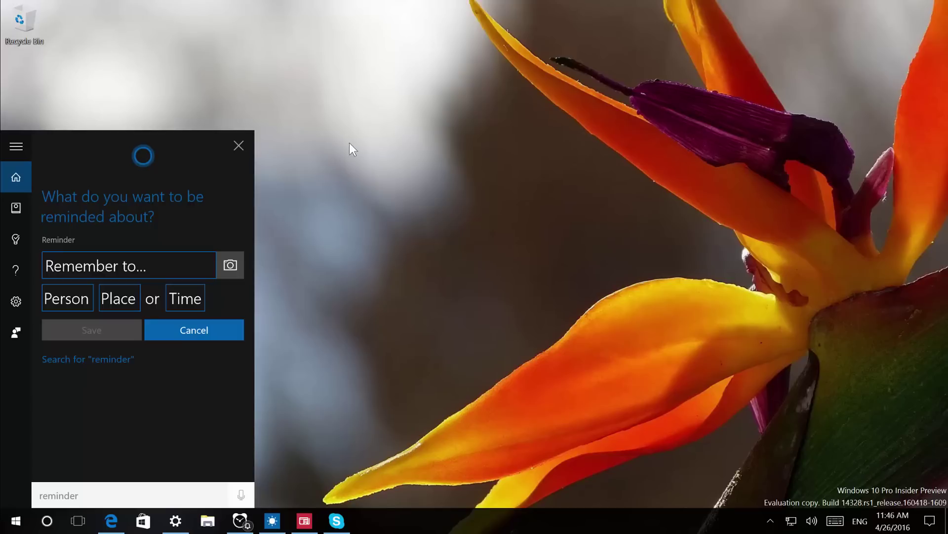
pyautogui.press('super')
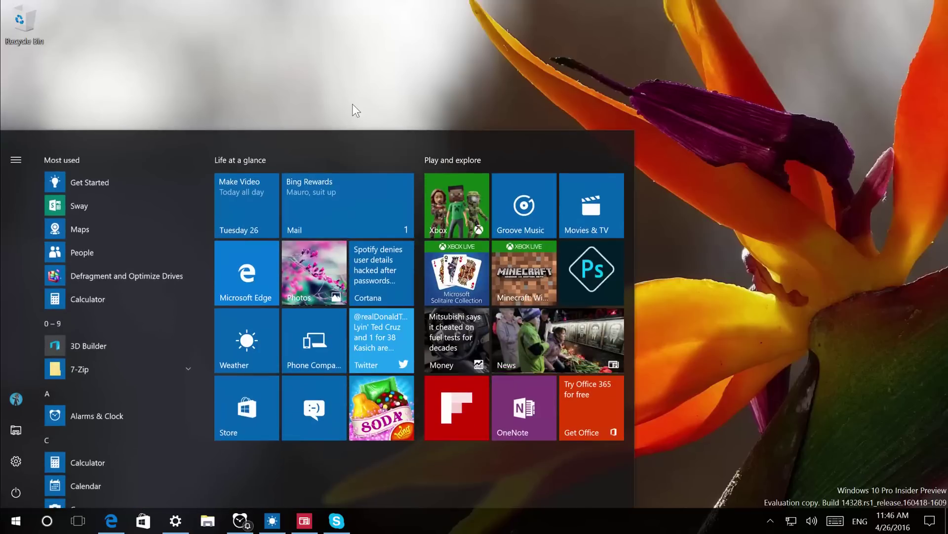
pyautogui.click(354, 108)
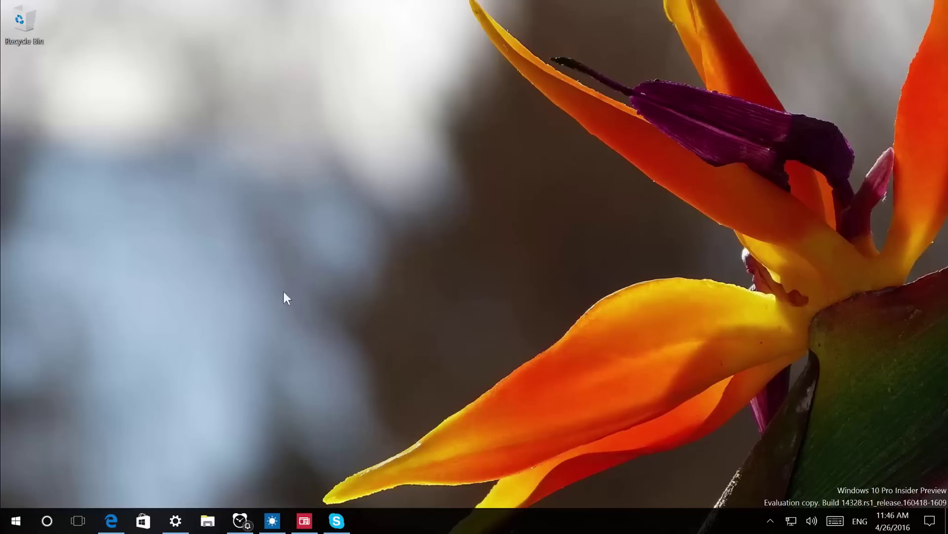
# - Switch to the News app, share the Hover Camera article to Cortana Reminders, and dismiss the reminder form without saving
pyautogui.click(306, 522)
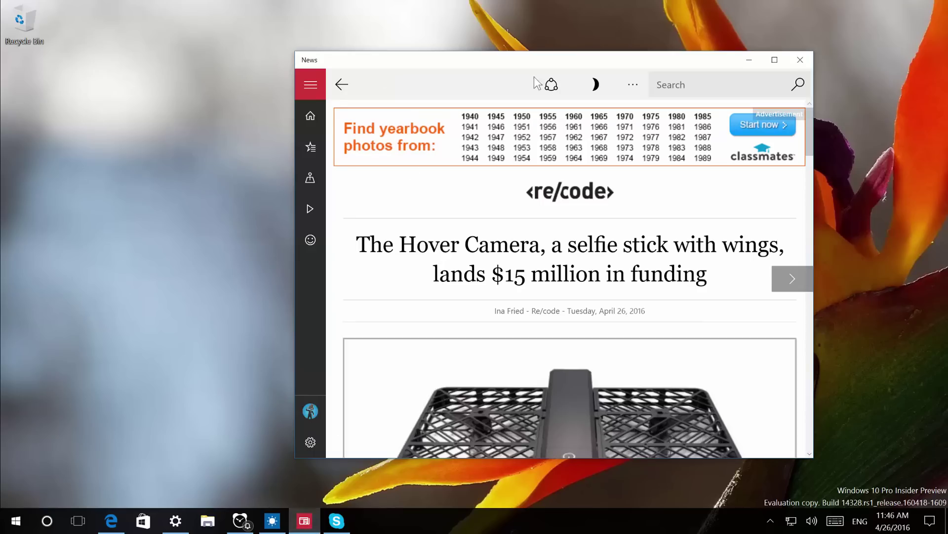
pyautogui.moveTo(520, 67); pyautogui.dragTo(515, 40)
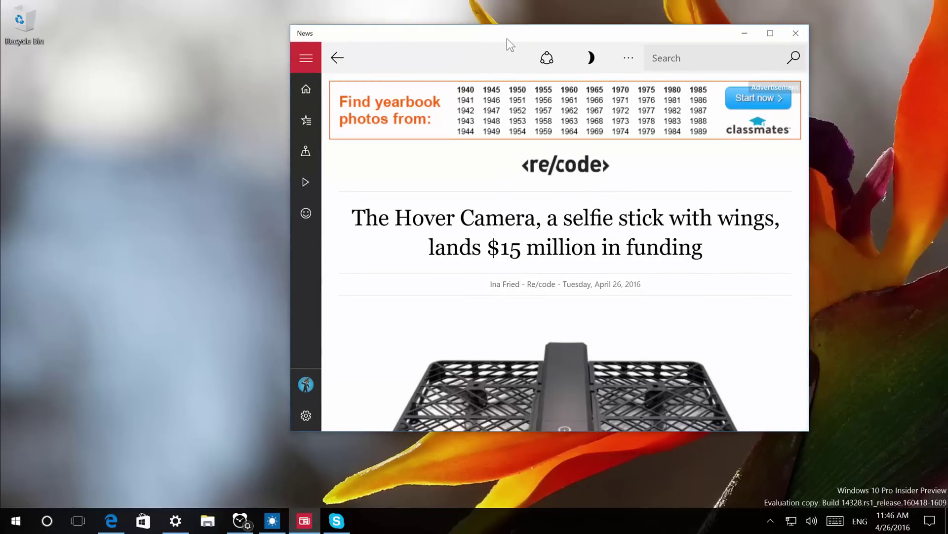
pyautogui.click(546, 58)
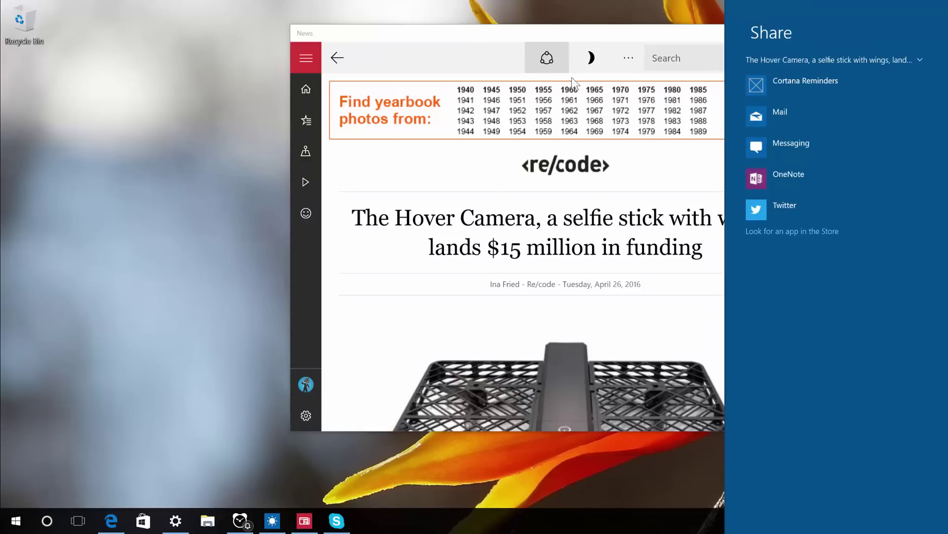
pyautogui.click(819, 90)
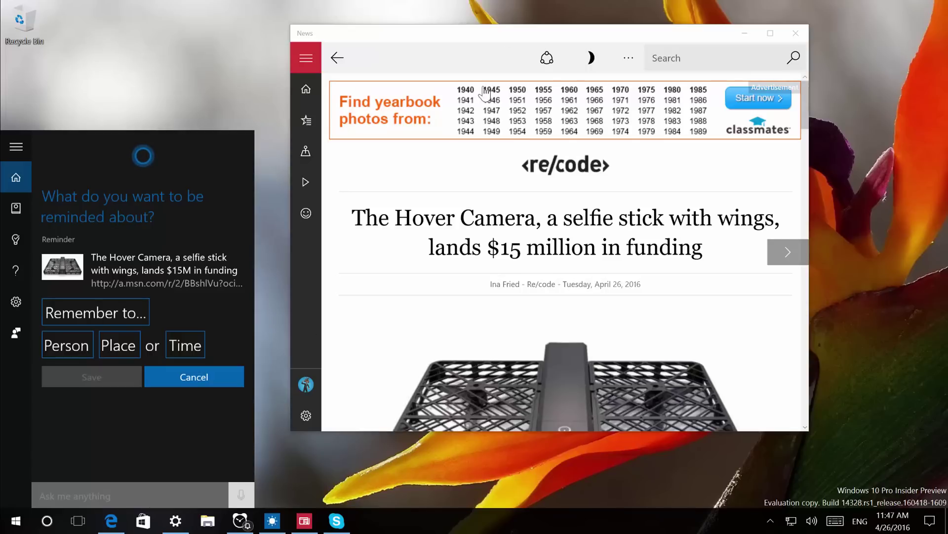
pyautogui.click(527, 36)
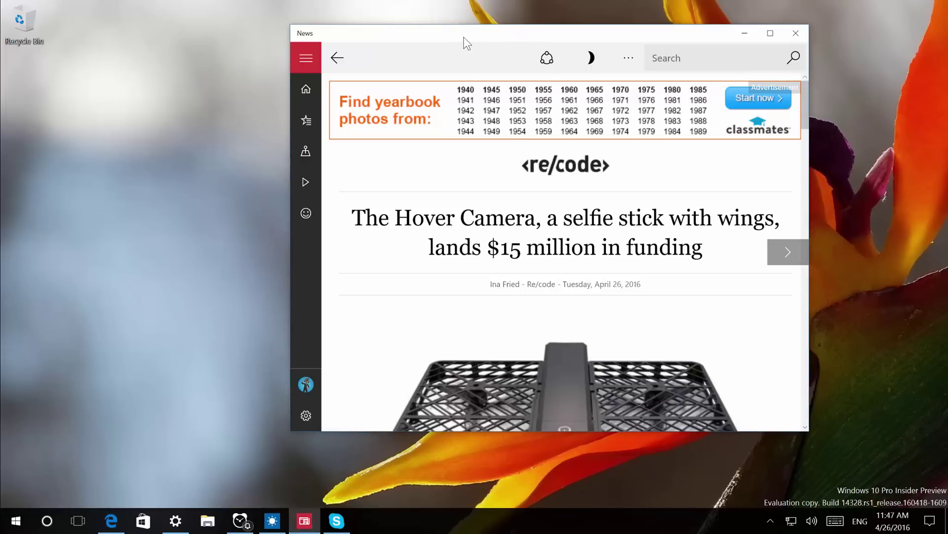
# - Move the News window away from the Start menu area, then expand and collapse the app's navigation pane
pyautogui.moveTo(468, 33); pyautogui.dragTo(569, 28)
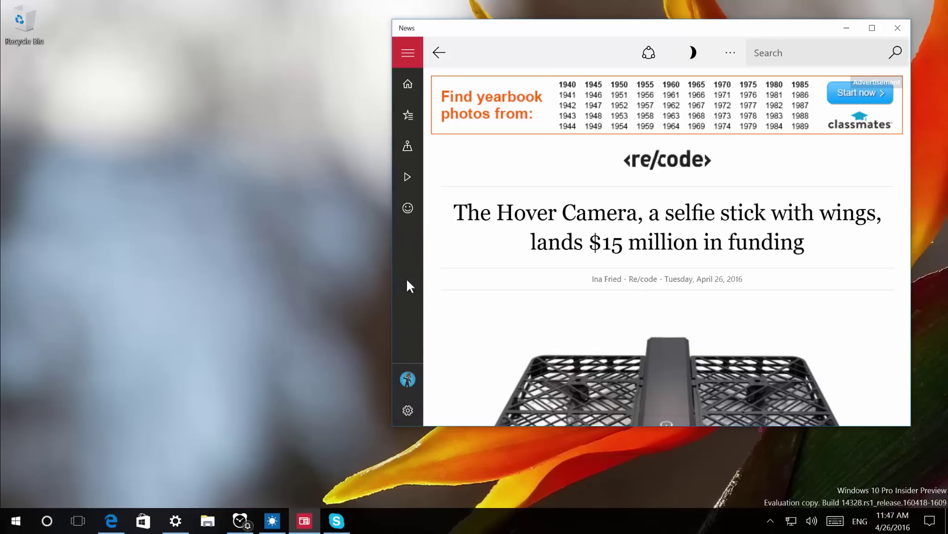
pyautogui.click(412, 53)
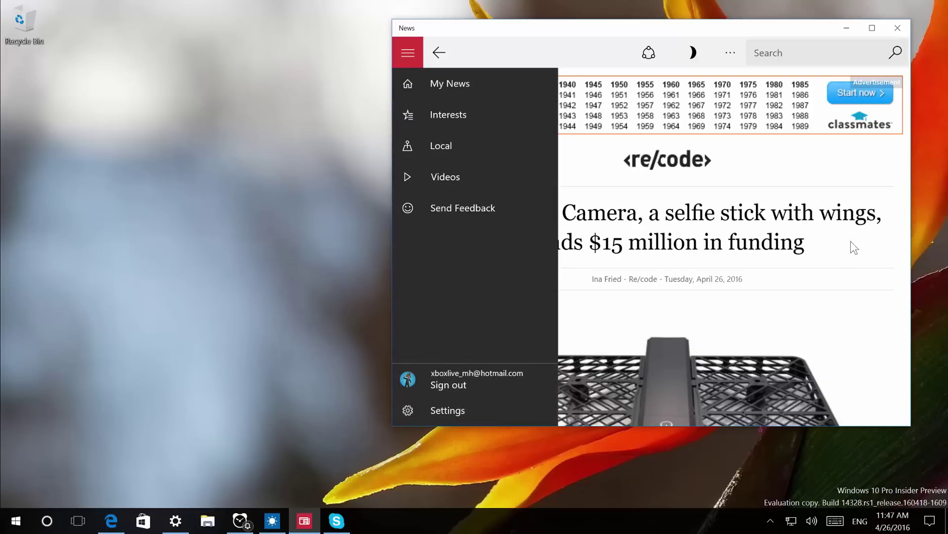
pyautogui.click(834, 170)
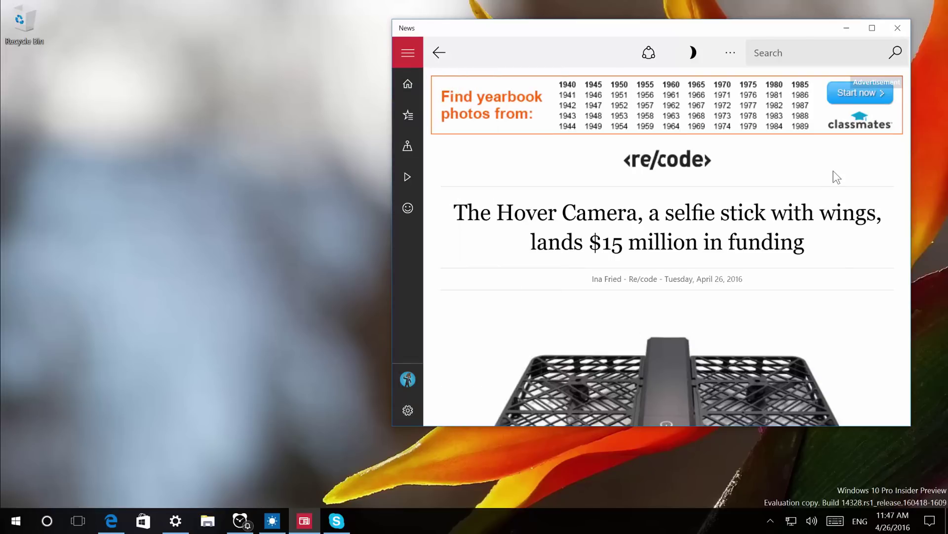
# - View the navigation icons of the Start menu and Cortana beside the News app, and minimize the News window
pyautogui.click(12, 525)
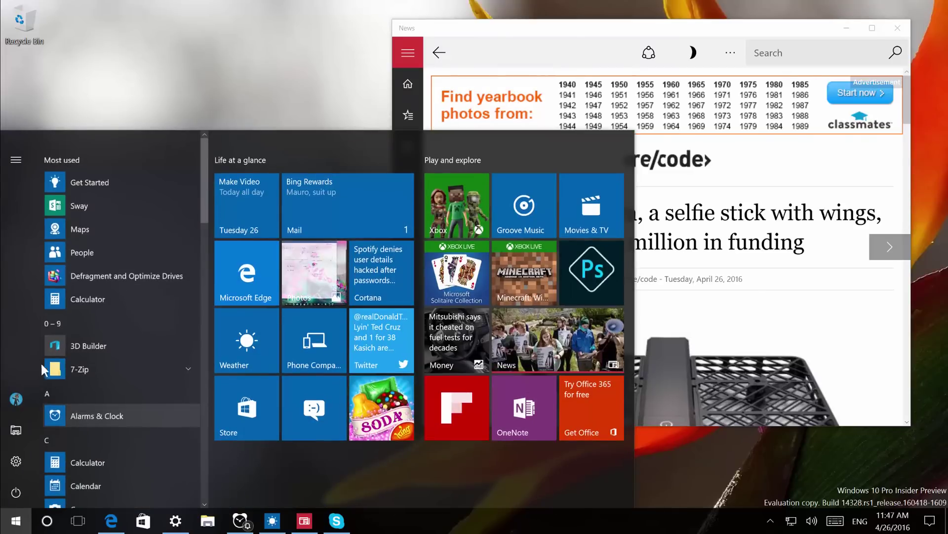
pyautogui.click(53, 522)
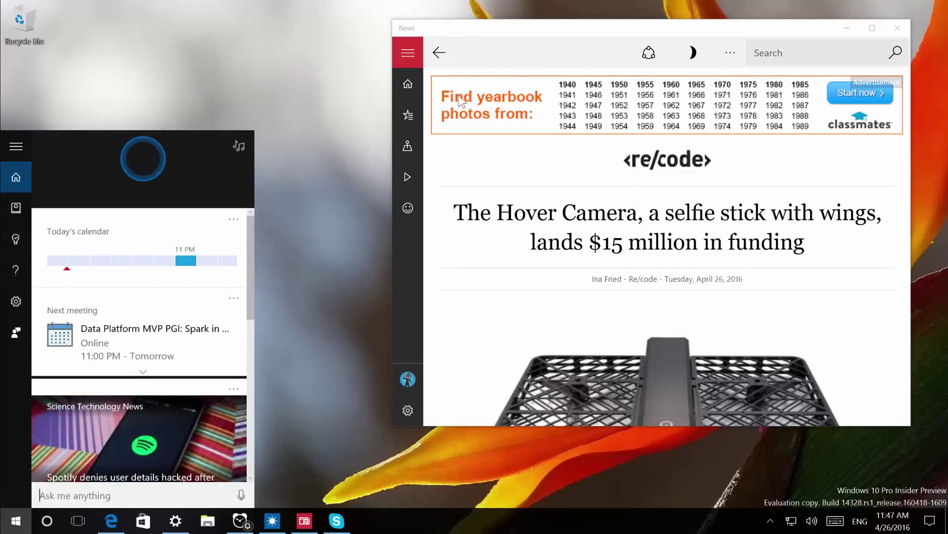
pyautogui.click(515, 27)
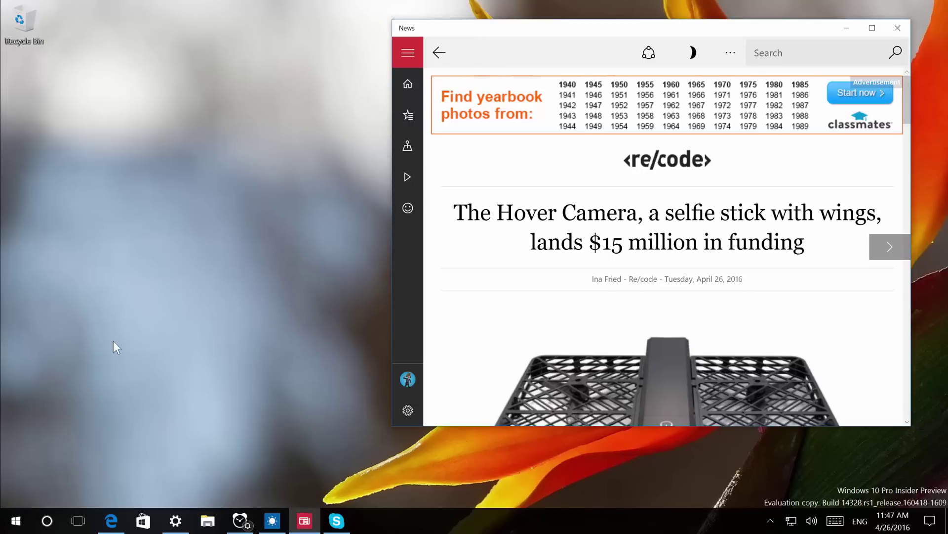
pyautogui.click(16, 520)
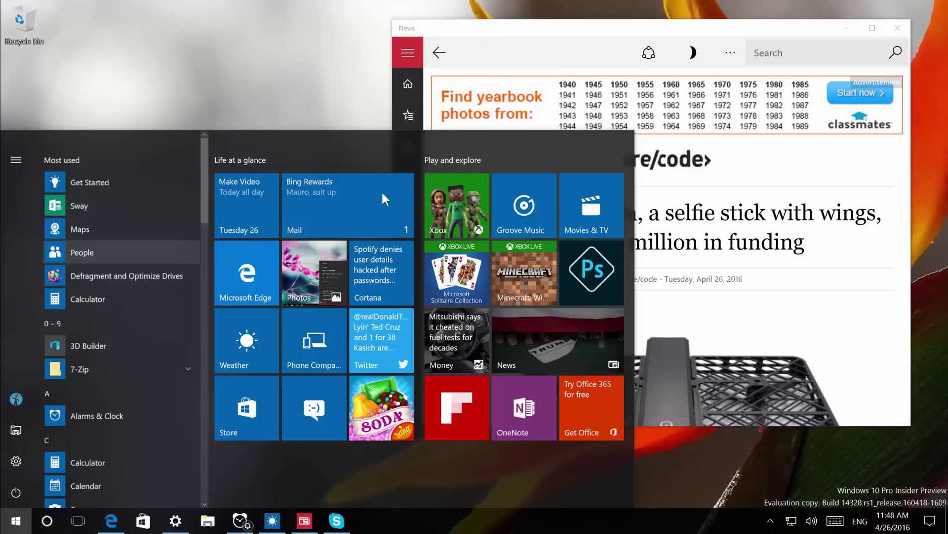
pyautogui.click(562, 30)
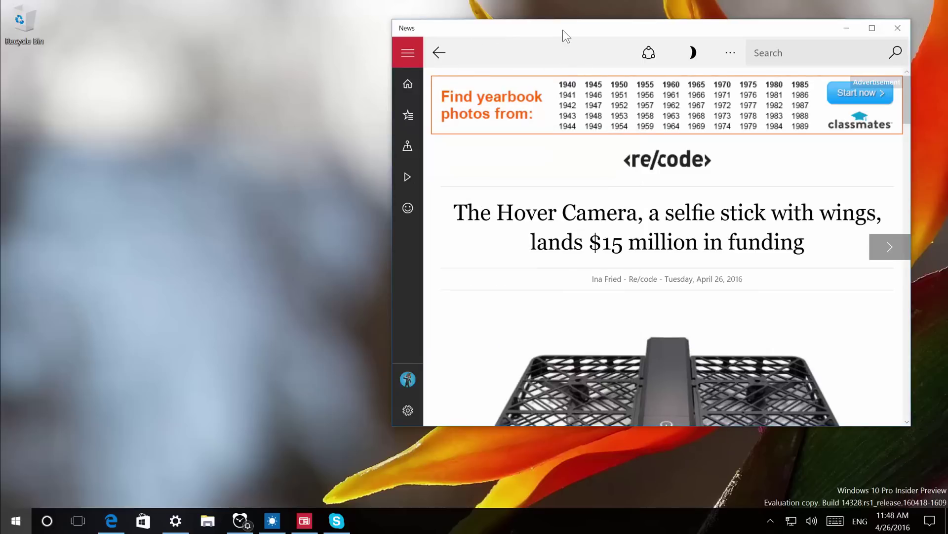
pyautogui.click(847, 28)
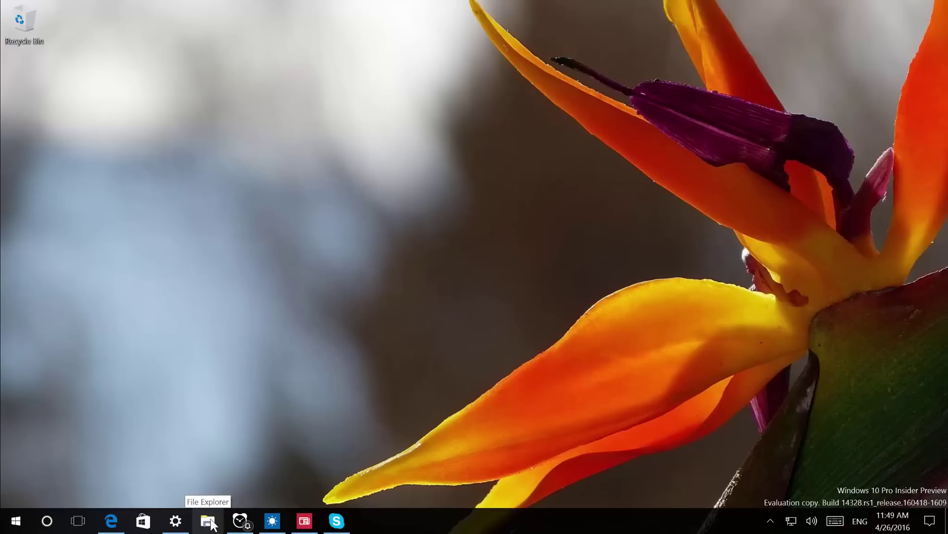
# - Examine File Explorer's pinned and frequent folders and its additional options from the Start menu, and close the menu
pyautogui.click(16, 519)
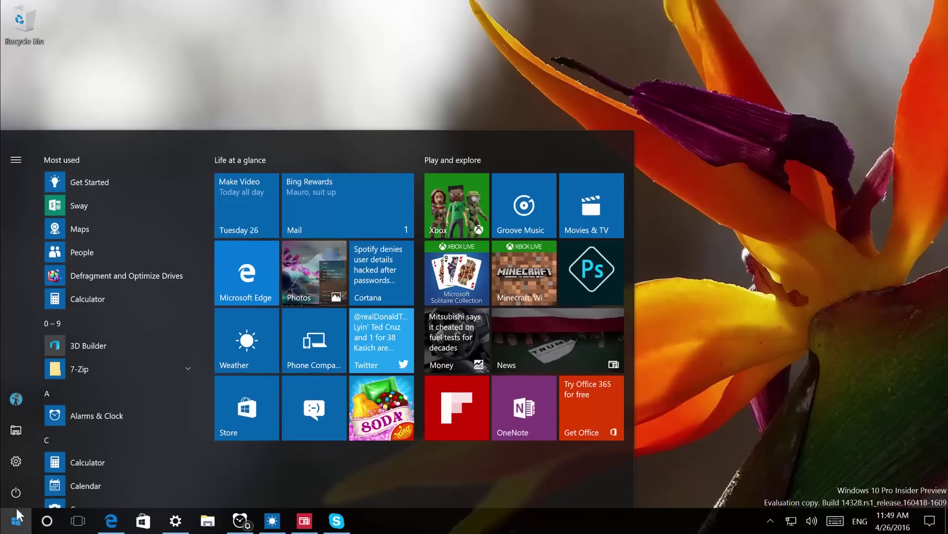
pyautogui.rightClick(16, 431)
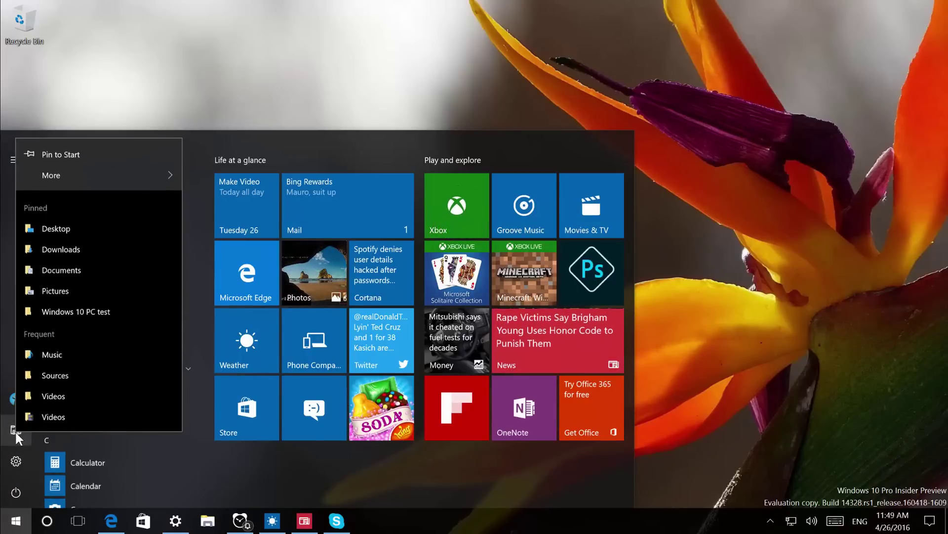
pyautogui.moveTo(84, 173)
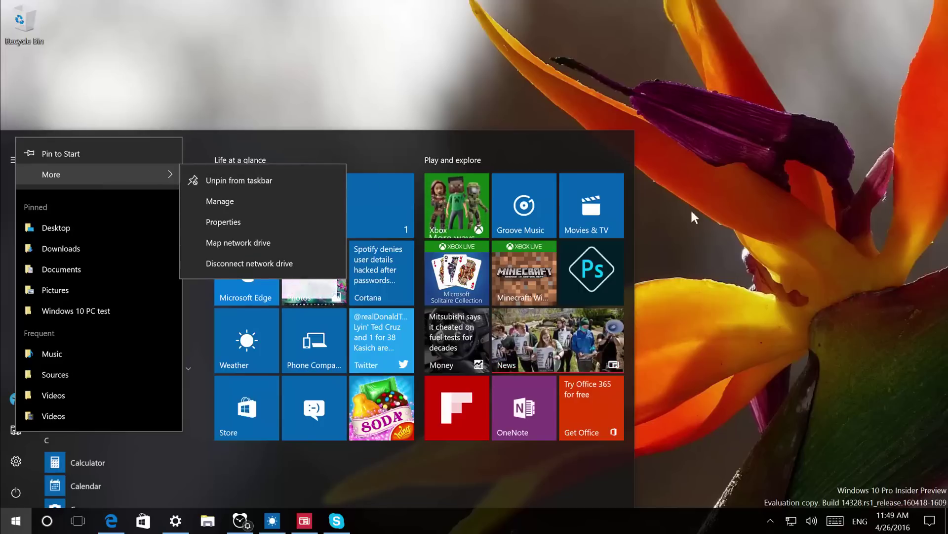
pyautogui.click(694, 186)
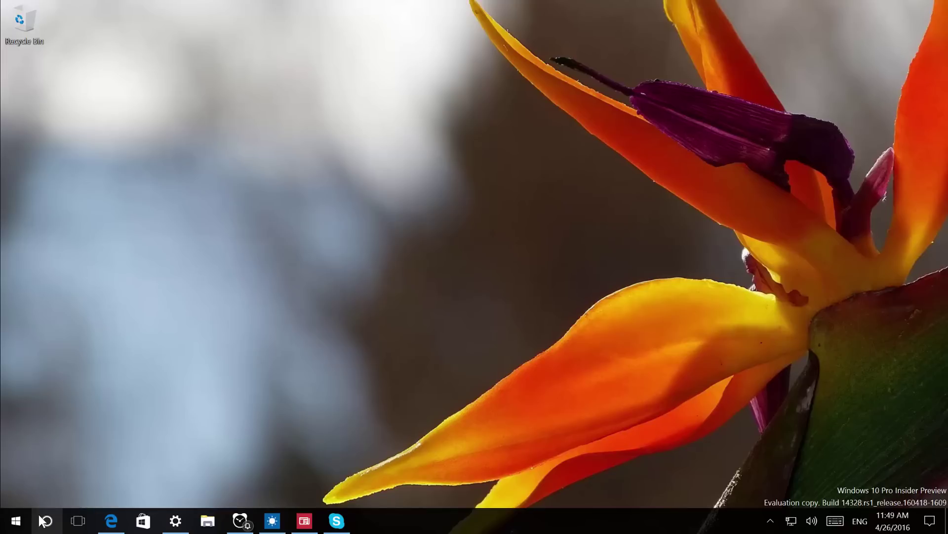
# - Search for "cmd", run Command Prompt as administrator to show the User Account Control dialog, and decline the request
pyautogui.press('super')
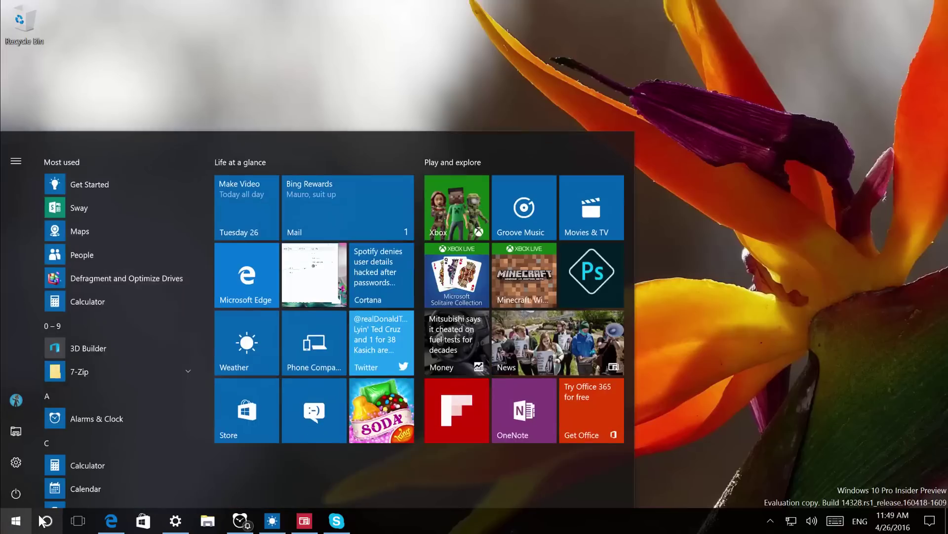
pyautogui.write('cmd')
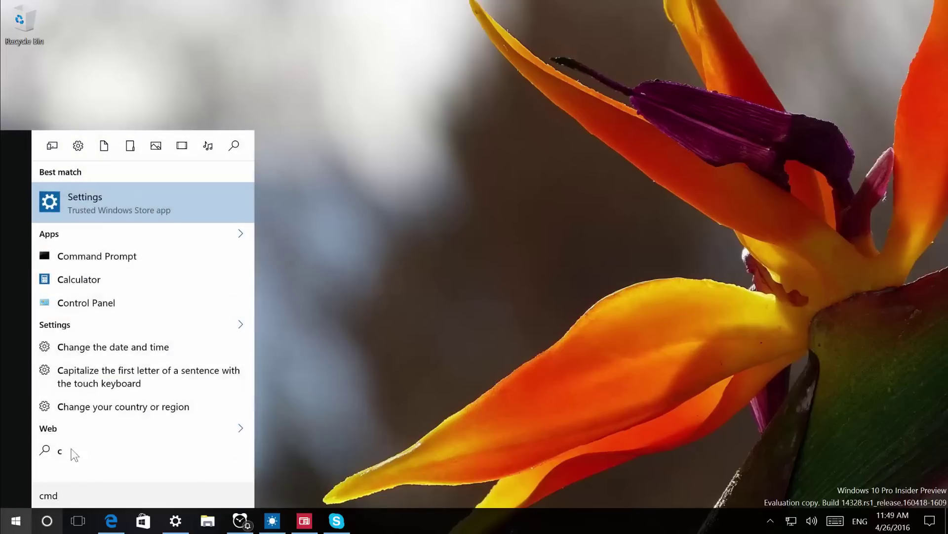
pyautogui.rightClick(135, 202)
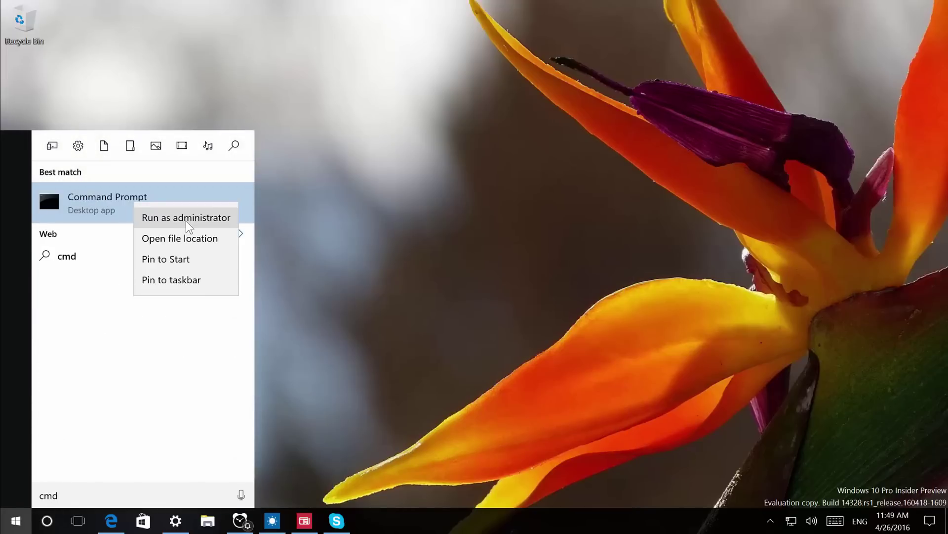
pyautogui.click(185, 220)
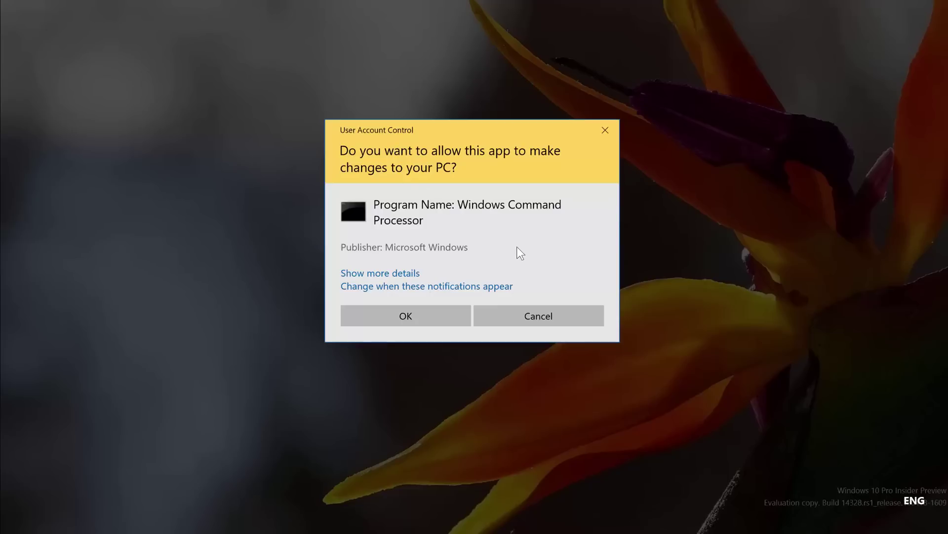
pyautogui.click(537, 317)
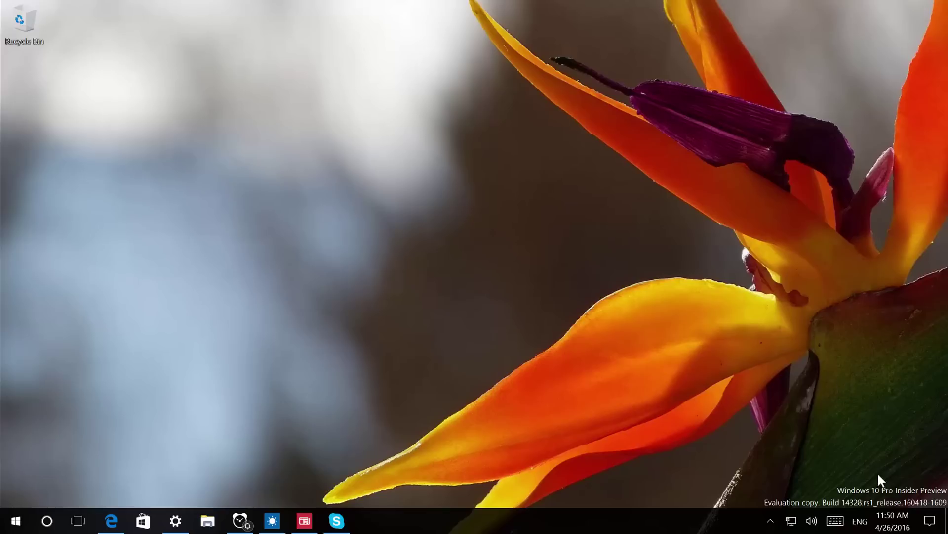
# - Examine the taskbar calendar's agenda for April 25, April 20 and April 26
pyautogui.click(892, 524)
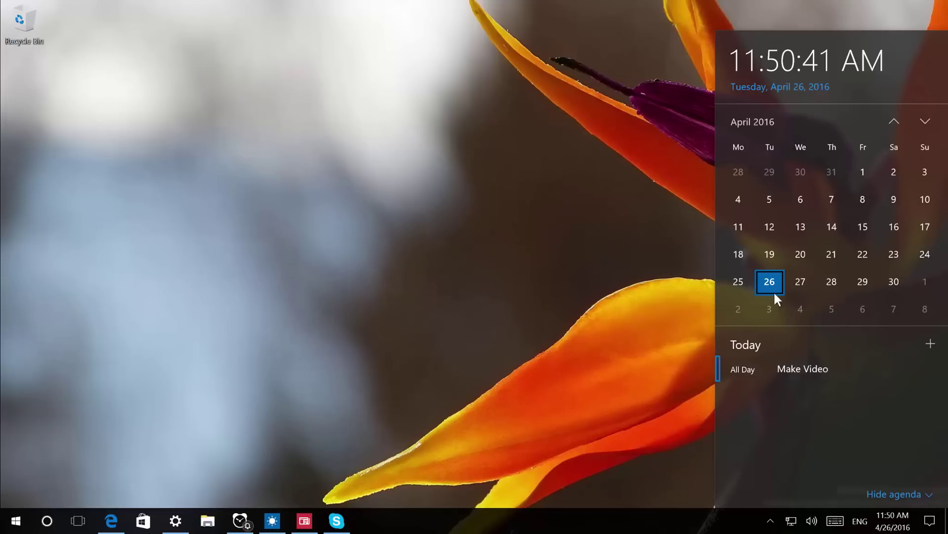
pyautogui.click(740, 280)
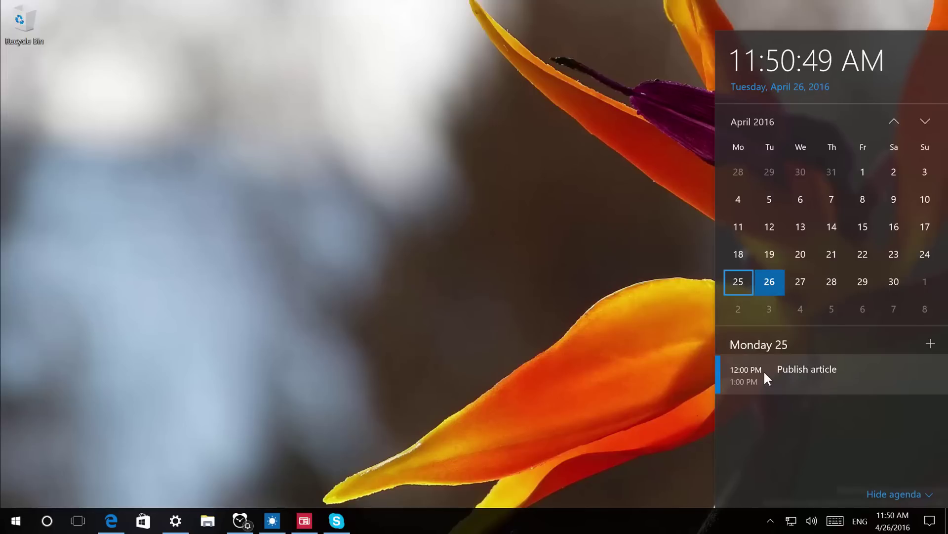
pyautogui.click(803, 254)
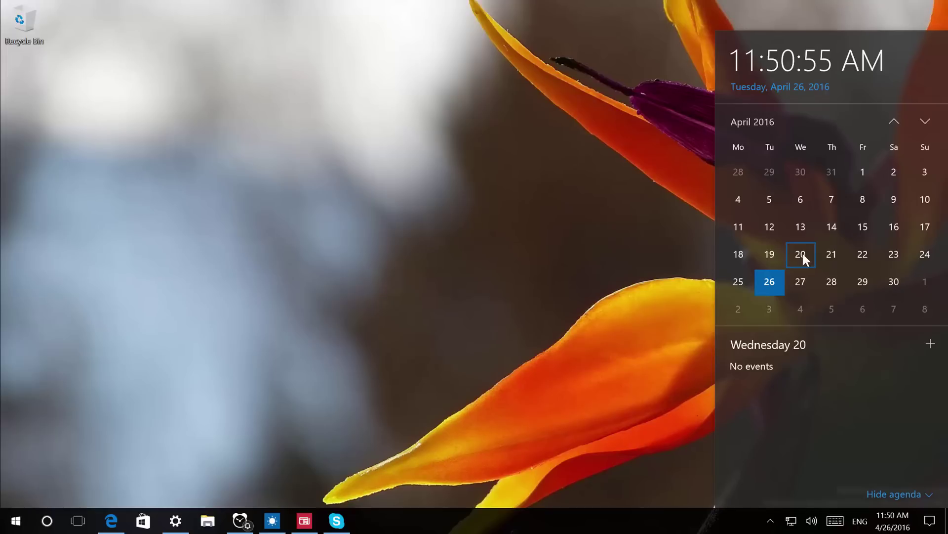
pyautogui.click(780, 280)
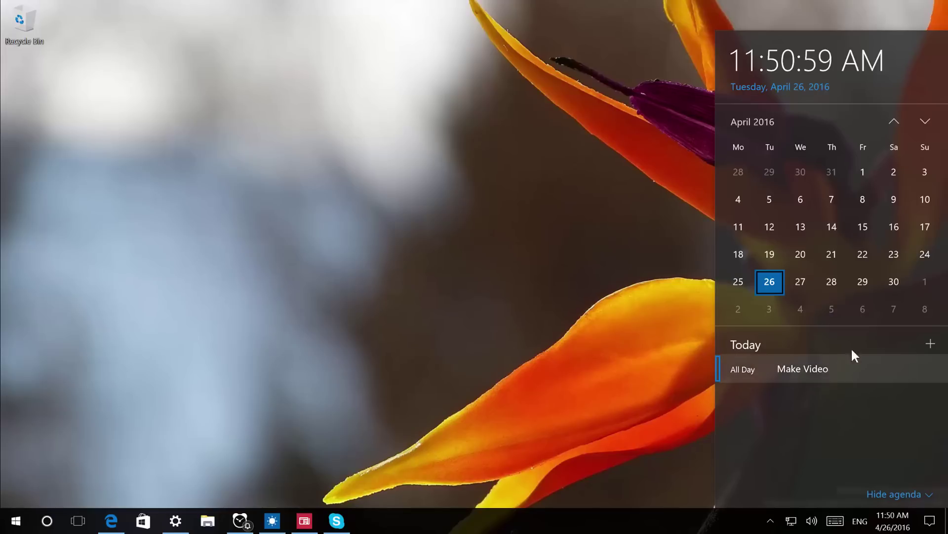
# - Add a "Play" event on April 26, 2016 from 12:00 PM to 1:00 PM, close Calendar, and check the taskbar agenda
pyautogui.click(932, 343)
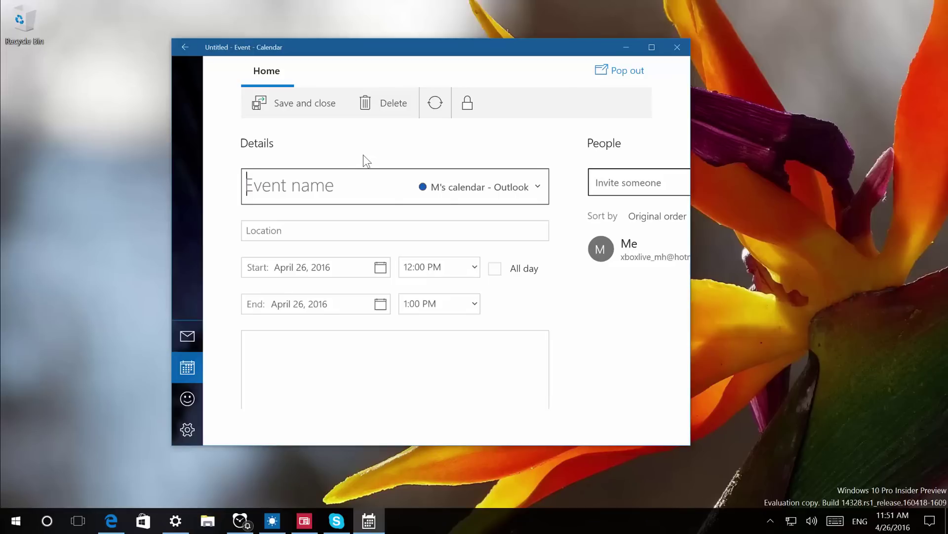
pyautogui.write('Play')
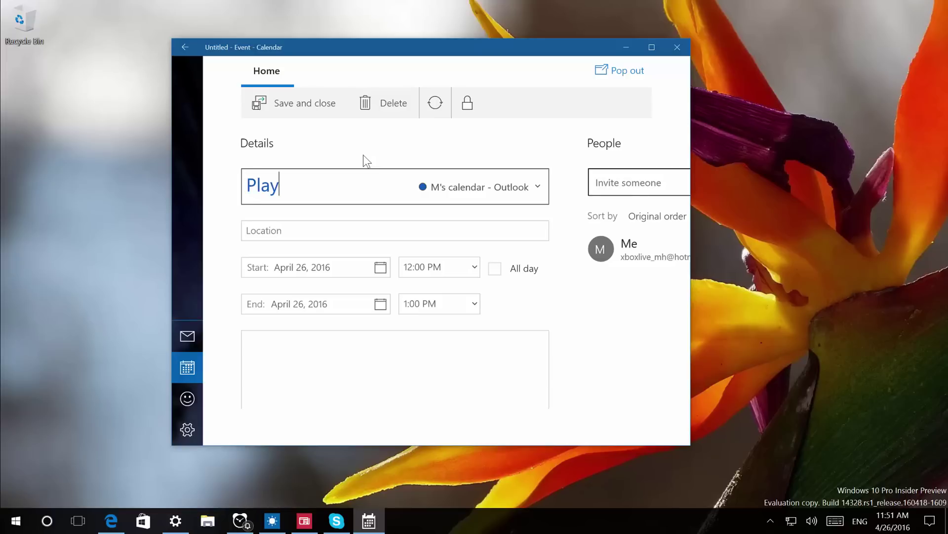
pyautogui.click(311, 105)
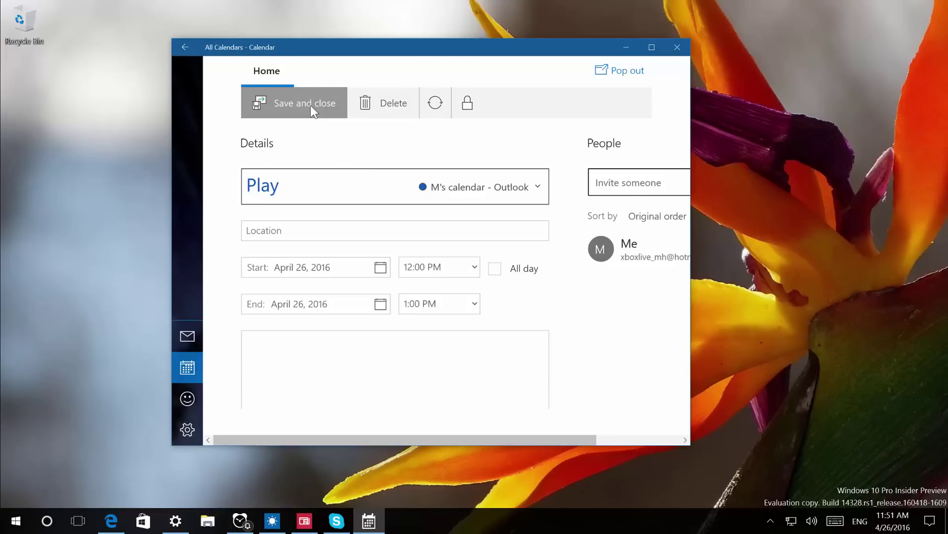
pyautogui.click(677, 47)
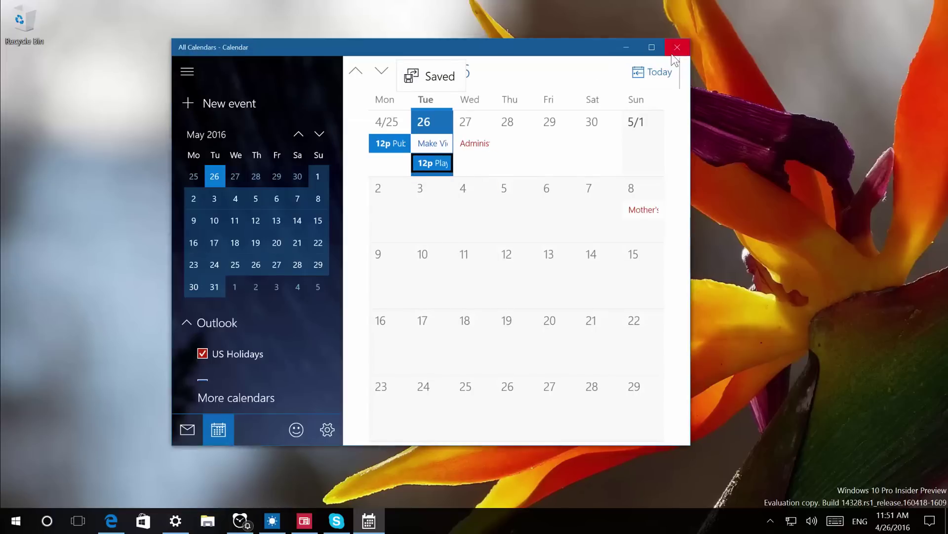
pyautogui.click(887, 522)
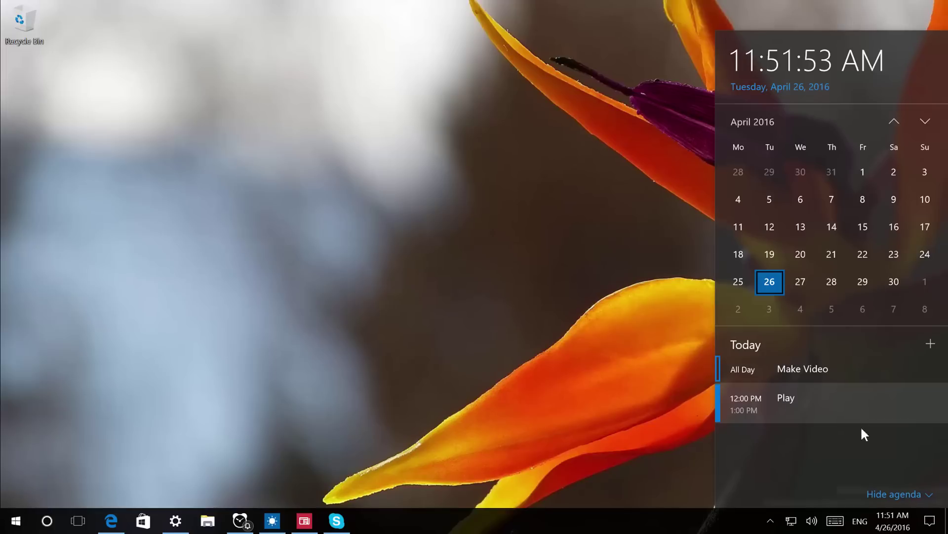
# - Hide and show the taskbar calendar's agenda, and view the "Play" event's details in Calendar before closing it
pyautogui.click(884, 496)
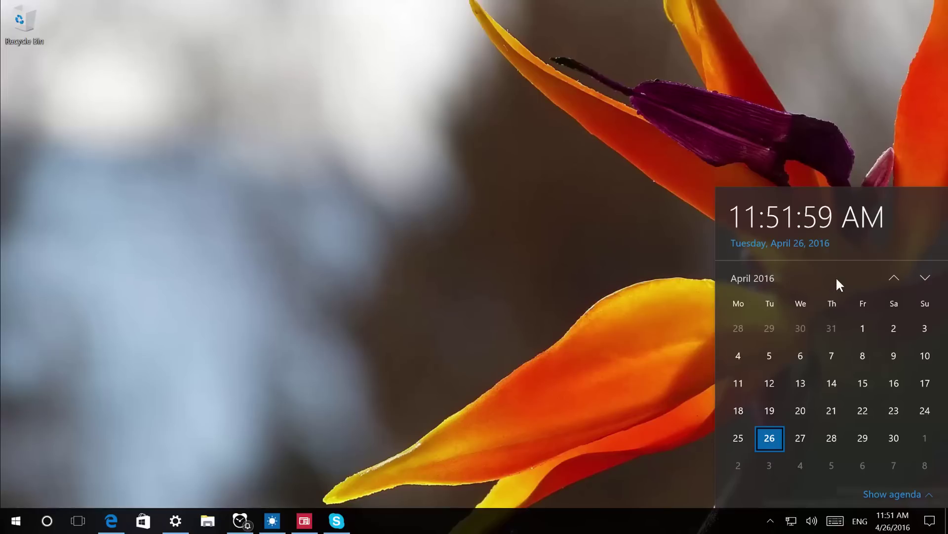
pyautogui.click(894, 495)
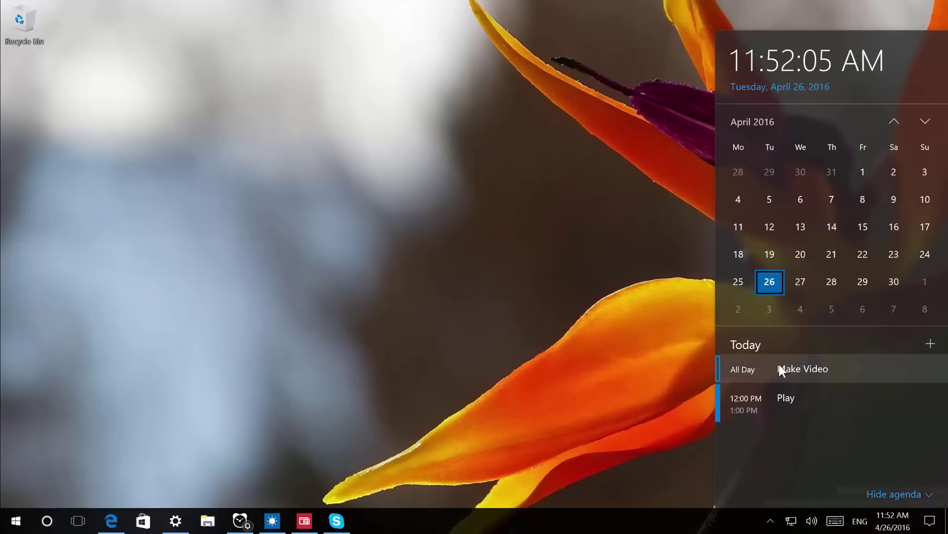
pyautogui.click(781, 399)
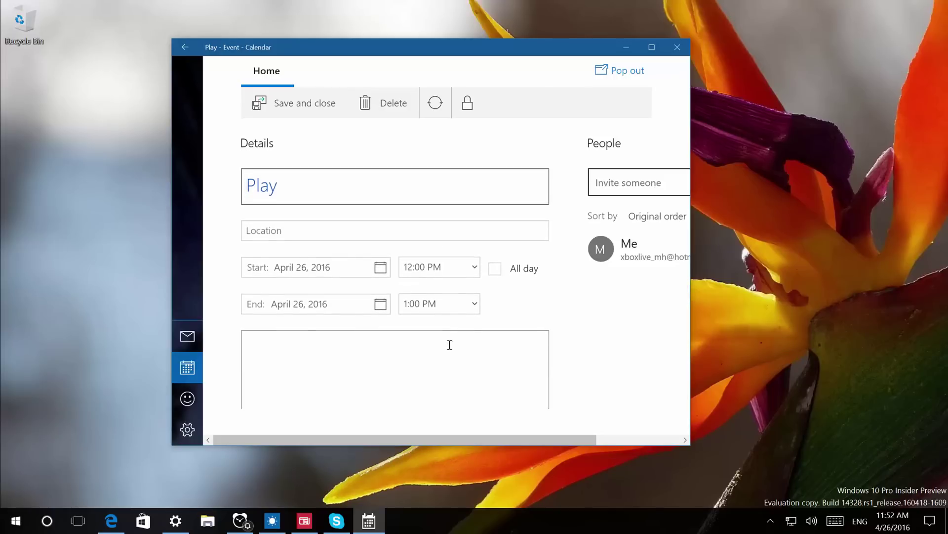
pyautogui.click(682, 44)
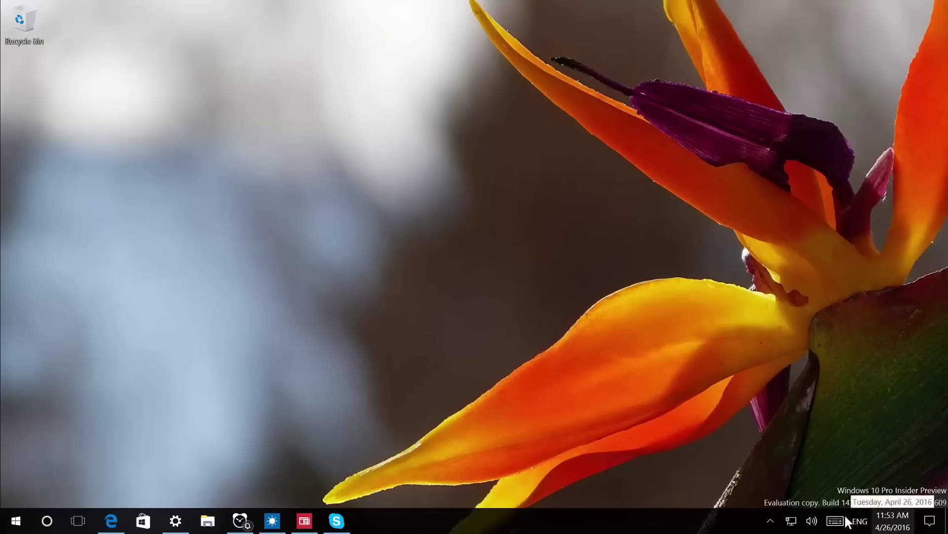
# - Examine the Taskbar page in Settings from the lock option through the multiple-display options, and minimize Settings
pyautogui.press('super+a')
pyautogui.click(699, 523)
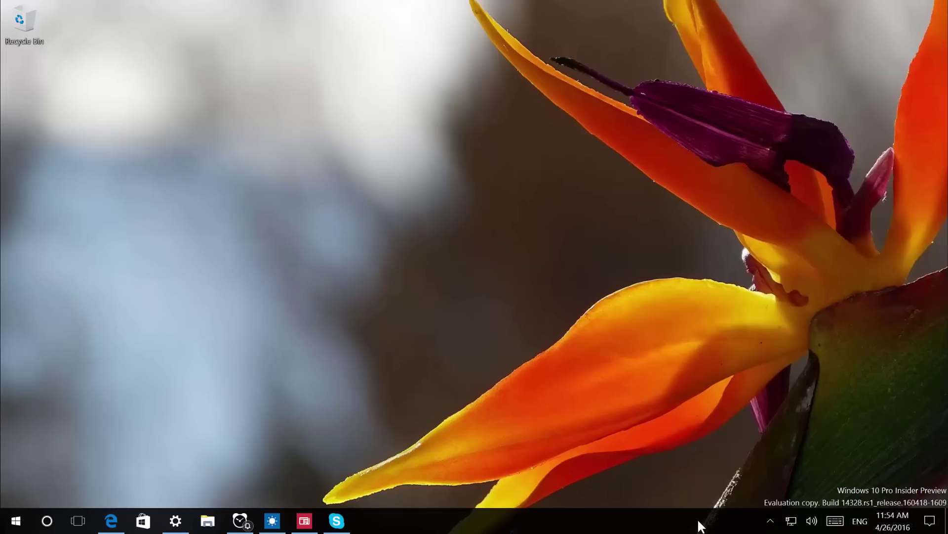
pyautogui.rightClick(700, 525)
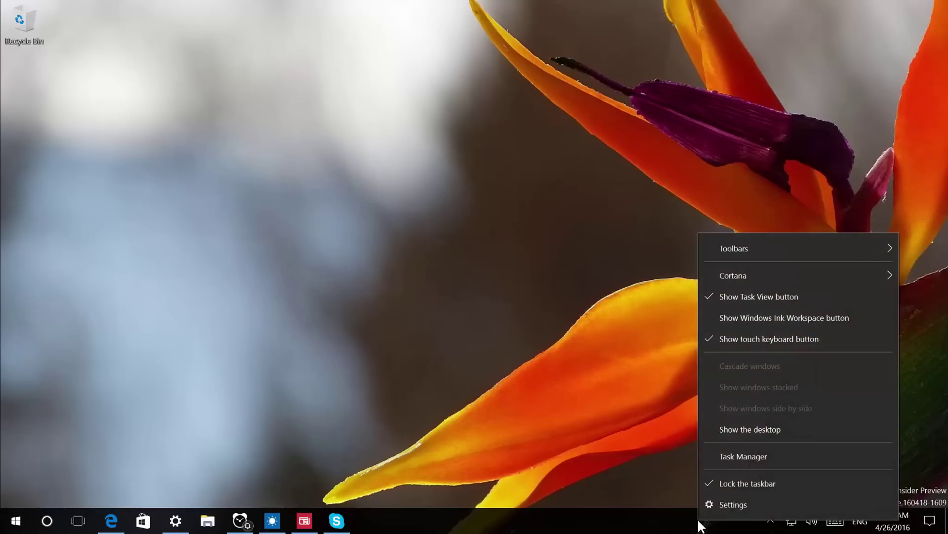
pyautogui.click(741, 508)
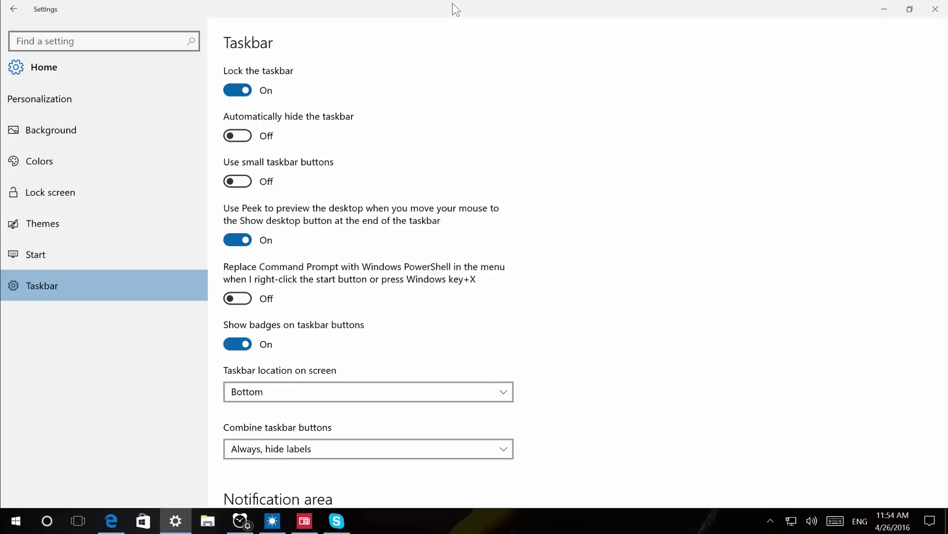
pyautogui.scroll(-5, 500, 107)
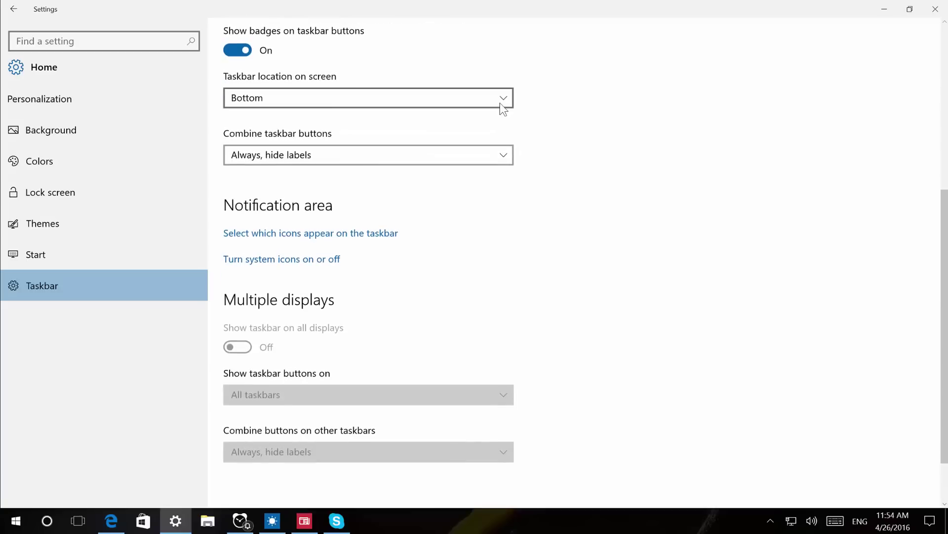
pyautogui.scroll(5, 499, 103)
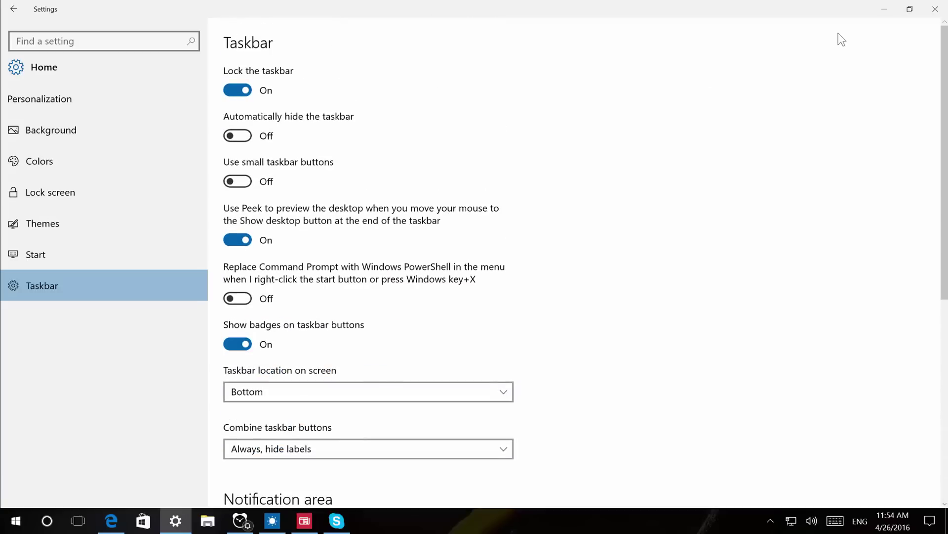
pyautogui.click(884, 11)
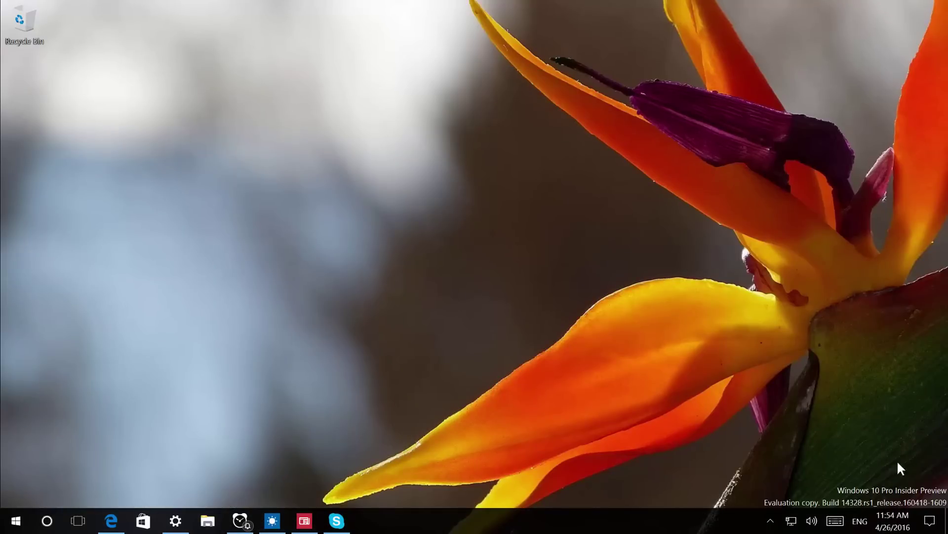
# - Turn off the number of new notifications and the app icons on the taskbar's action center icon
pyautogui.rightClick(930, 523)
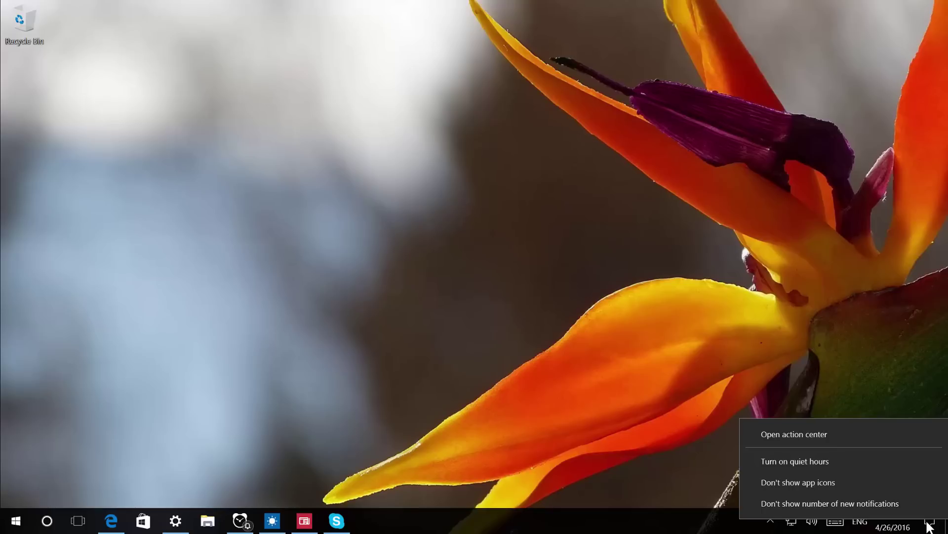
pyautogui.click(763, 503)
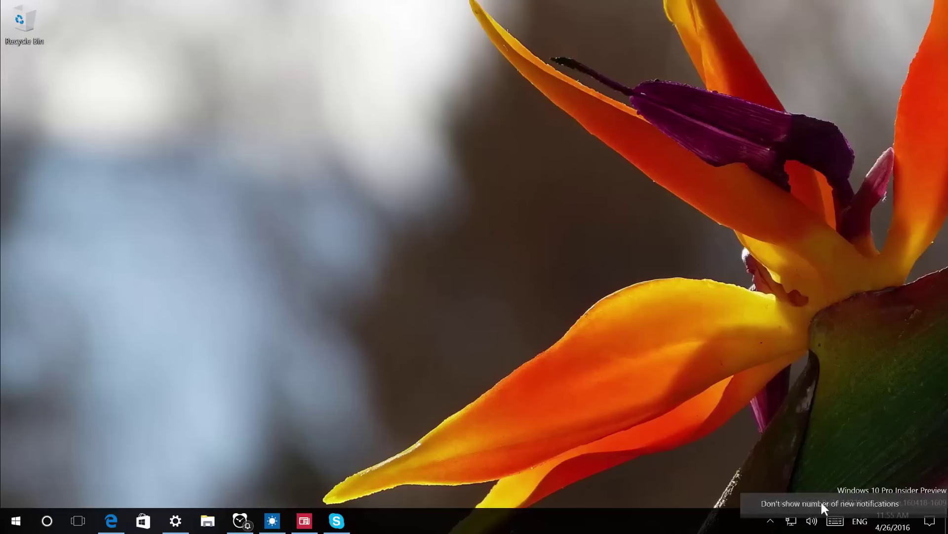
pyautogui.rightClick(932, 527)
pyautogui.click(793, 484)
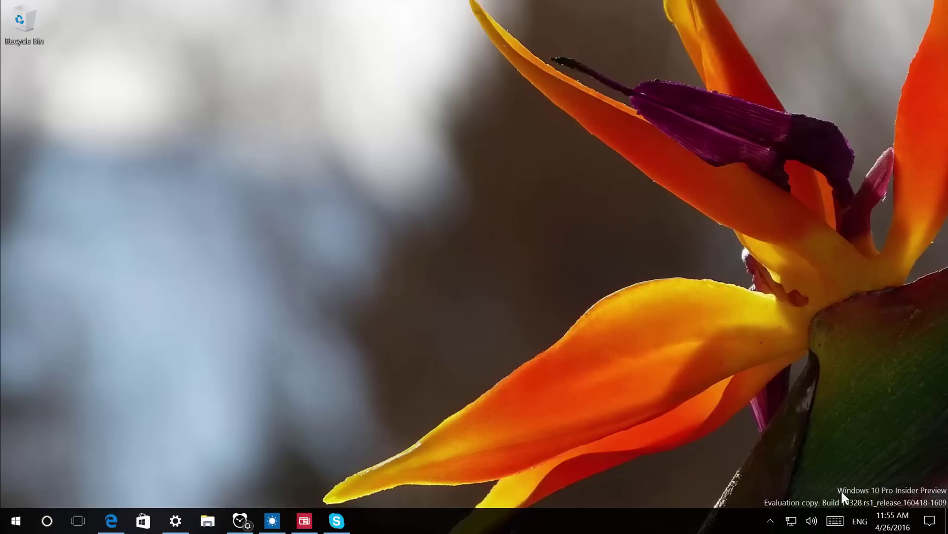
# - Turn the app icons and the number of new notifications back on for the action center icon
pyautogui.rightClick(930, 521)
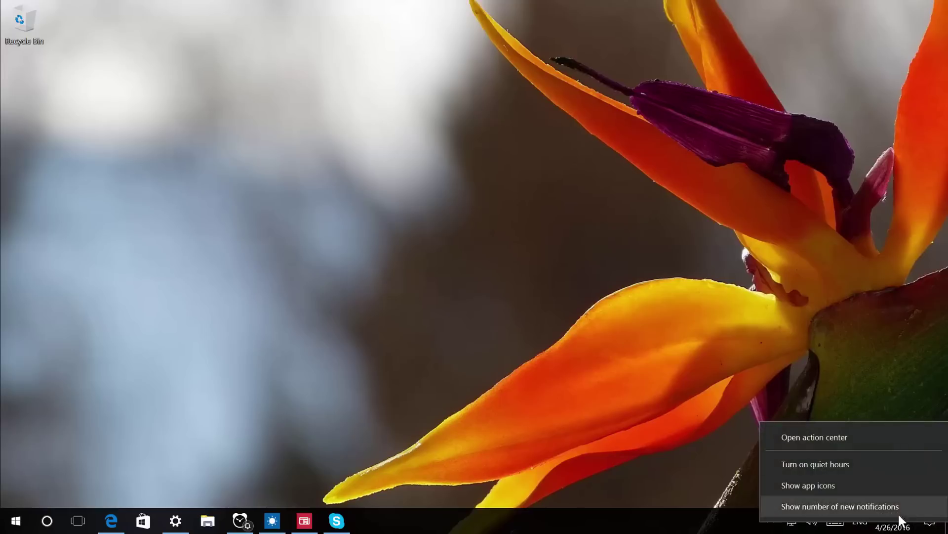
pyautogui.click(791, 484)
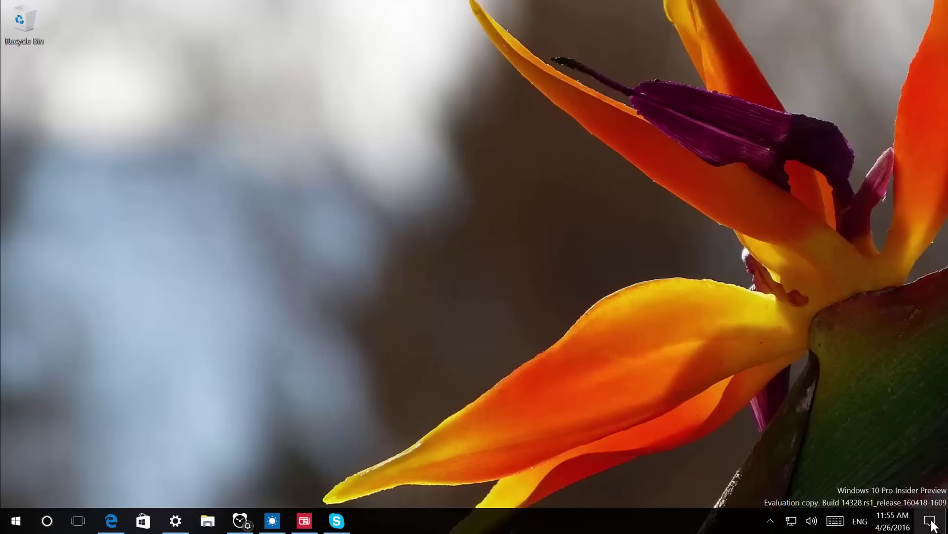
pyautogui.rightClick(930, 520)
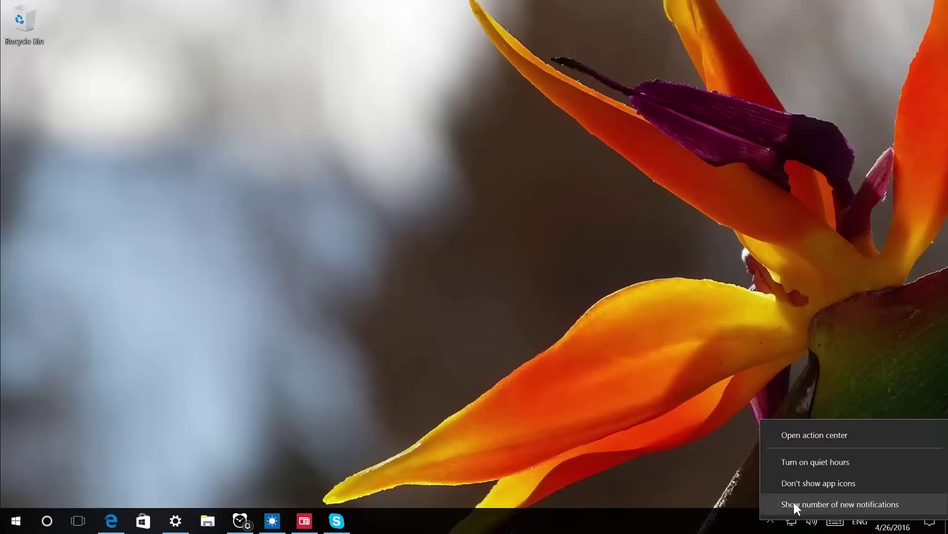
pyautogui.click(794, 504)
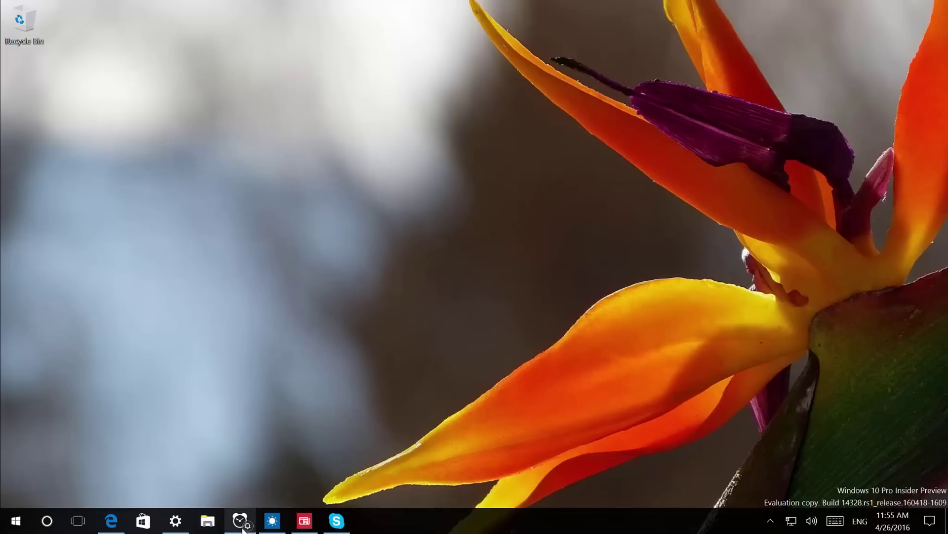
# - Switch the 7:00 AM "Good morning" alarm off and back on in Alarms & Clock to compare its taskbar badge, and minimize the window
pyautogui.moveTo(243, 523)
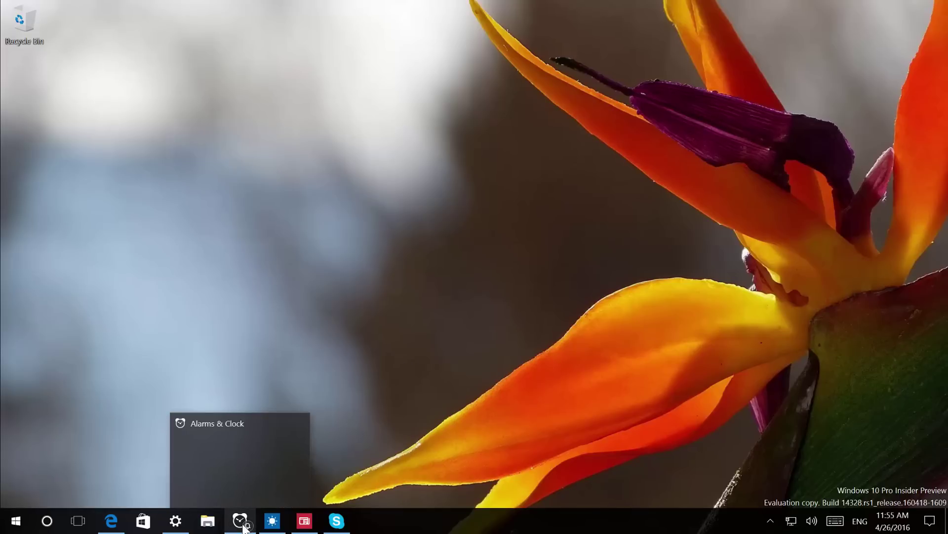
pyautogui.click(244, 526)
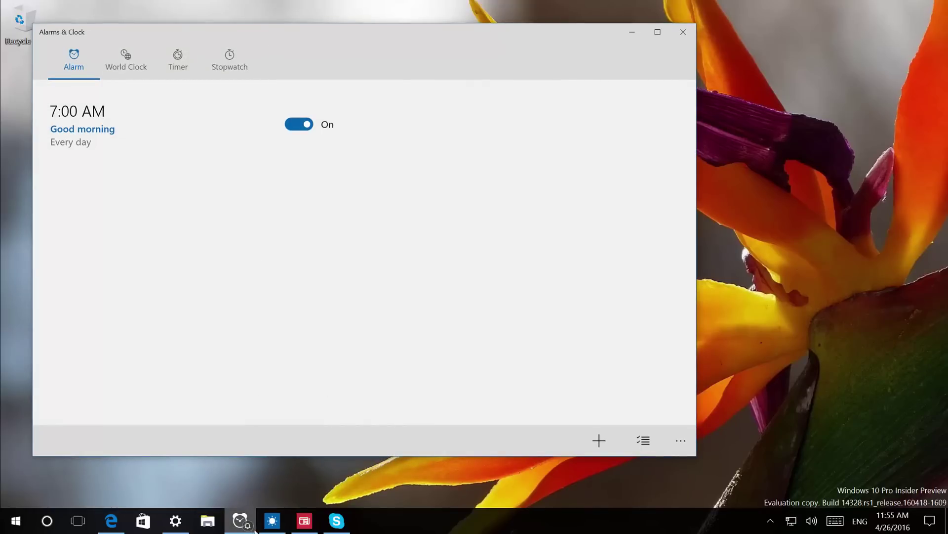
pyautogui.moveTo(249, 528)
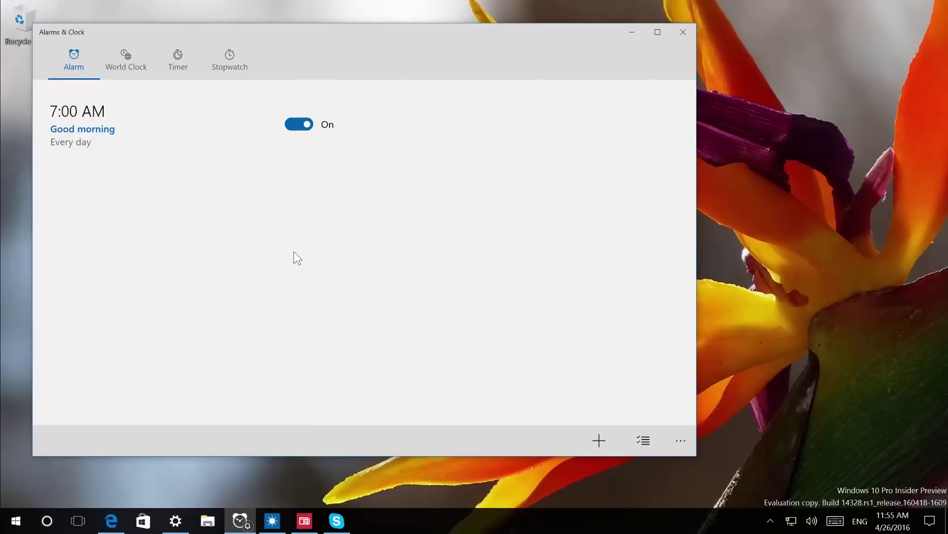
pyautogui.click(298, 126)
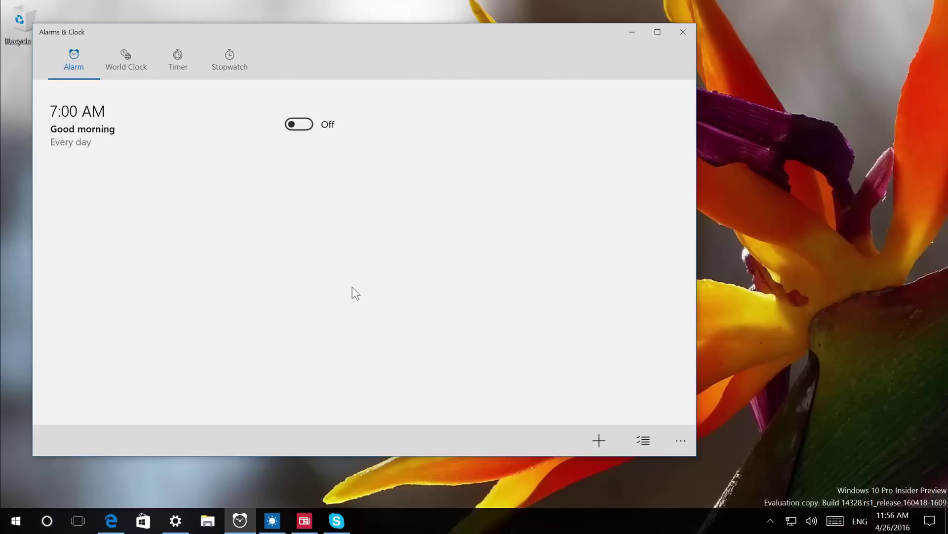
pyautogui.click(299, 124)
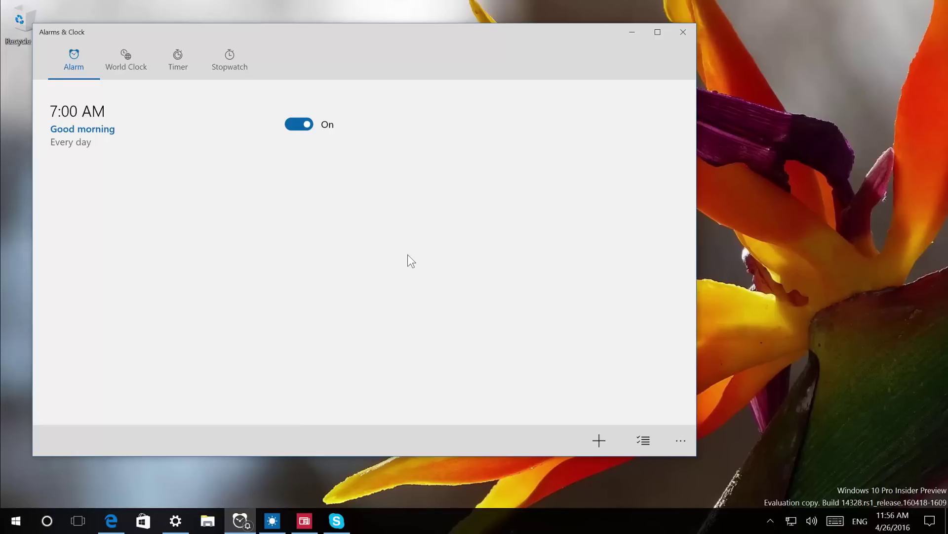
pyautogui.click(633, 32)
# - Turn off badges on taskbar buttons in the Taskbar page of Settings
pyautogui.click(184, 518)
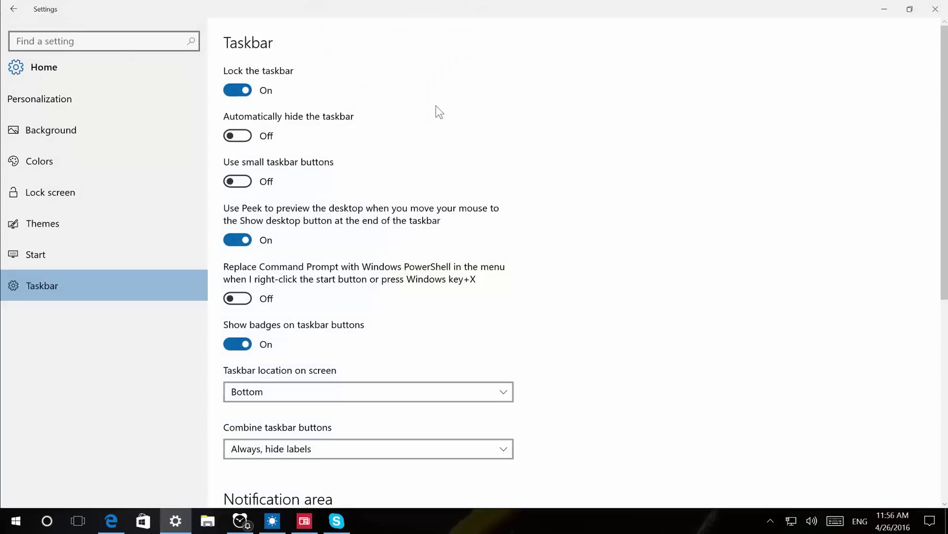
pyautogui.scroll(-7, 487, 144)
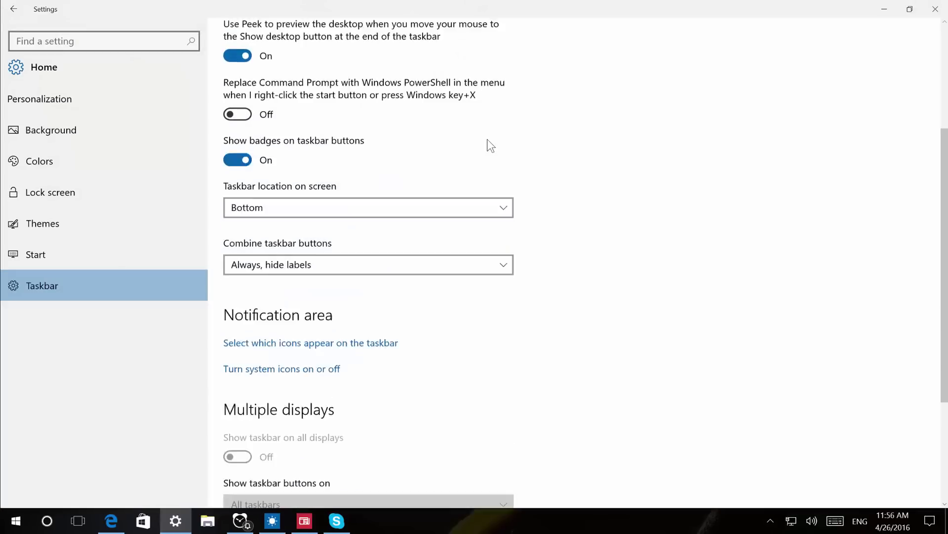
pyautogui.scroll(7, 508, 150)
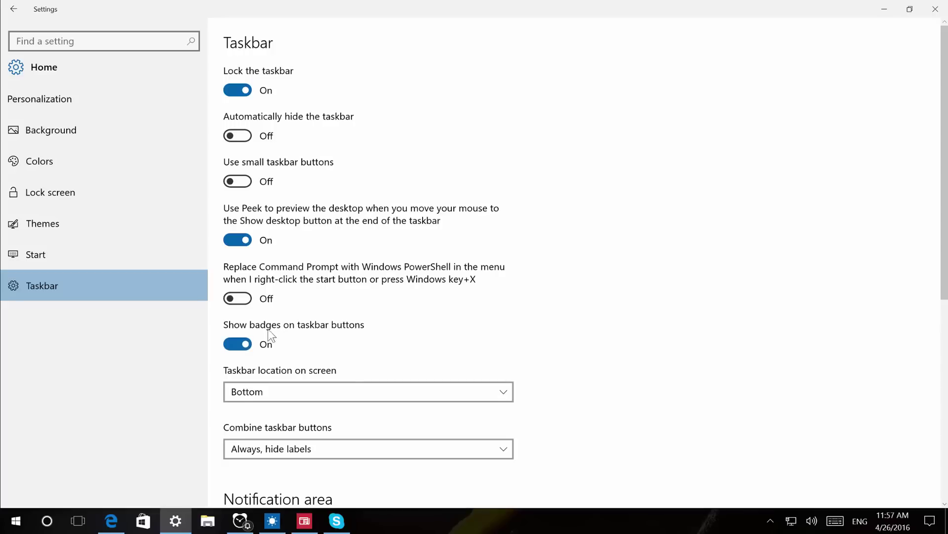
pyautogui.click(237, 344)
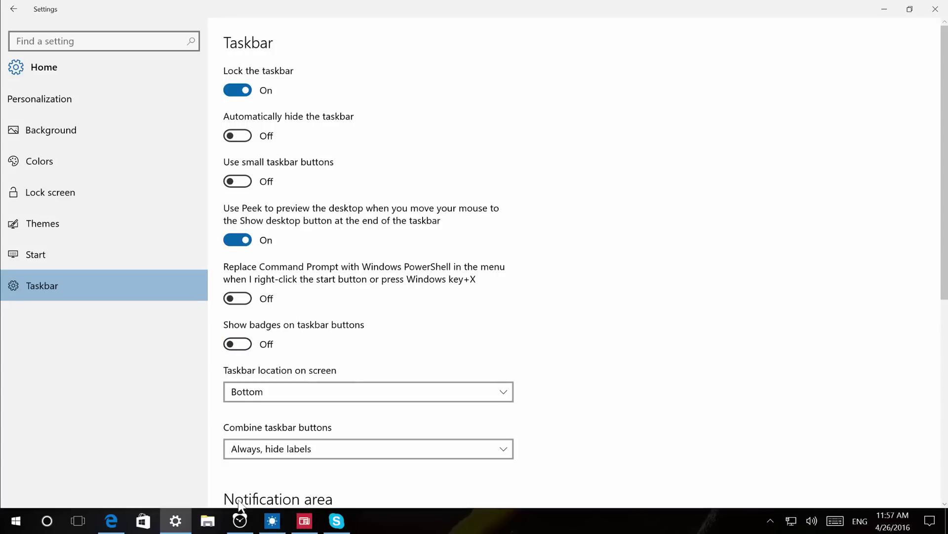
# - Toggle the "Good morning" alarm off and on with taskbar badges disabled, and return to the desktop
pyautogui.click(244, 523)
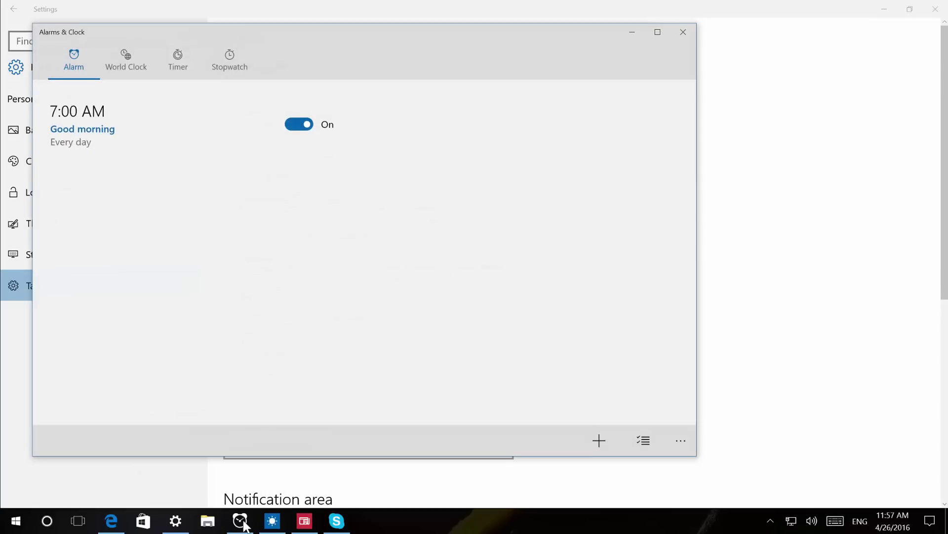
pyautogui.click(308, 126)
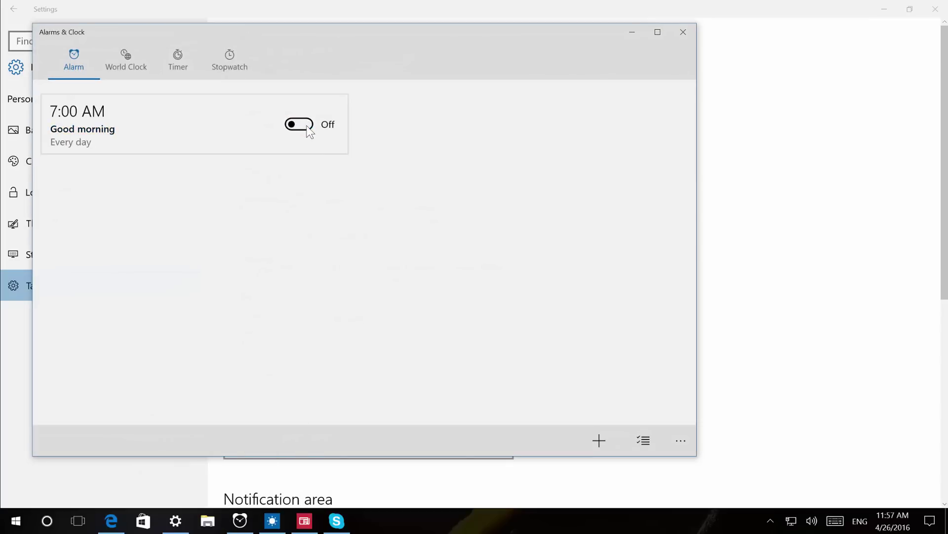
pyautogui.click(306, 127)
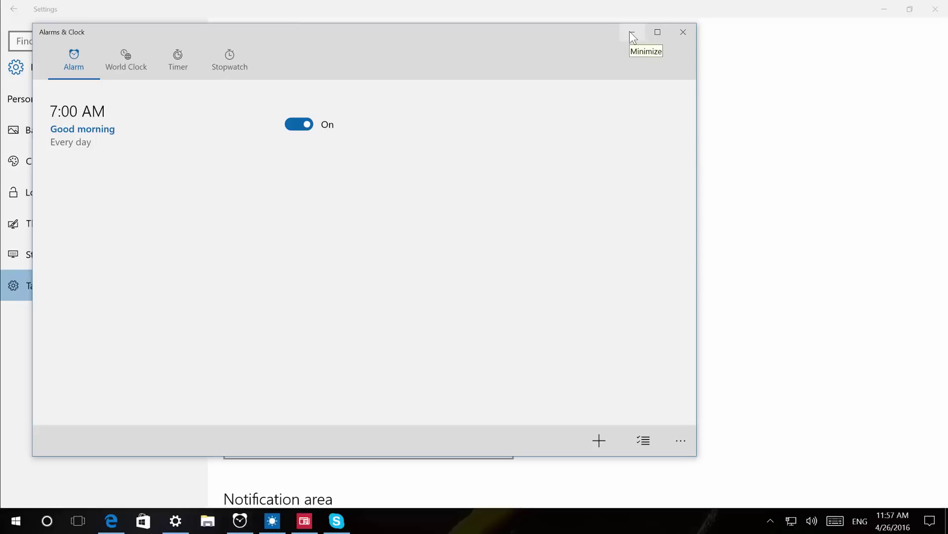
pyautogui.press('super+d')
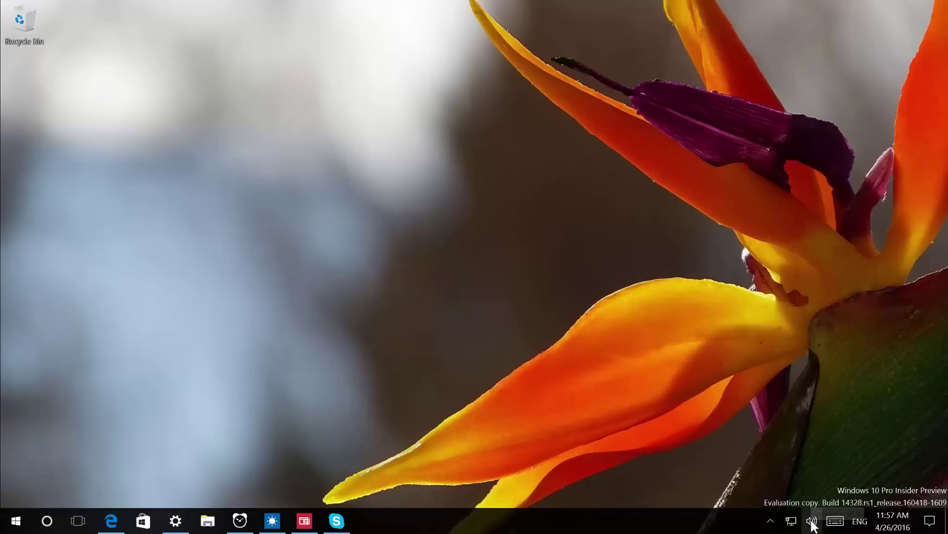
# - View the speaker volume control, examine the Recording and Playback devices in the Sound dialog, and close it
pyautogui.click(812, 521)
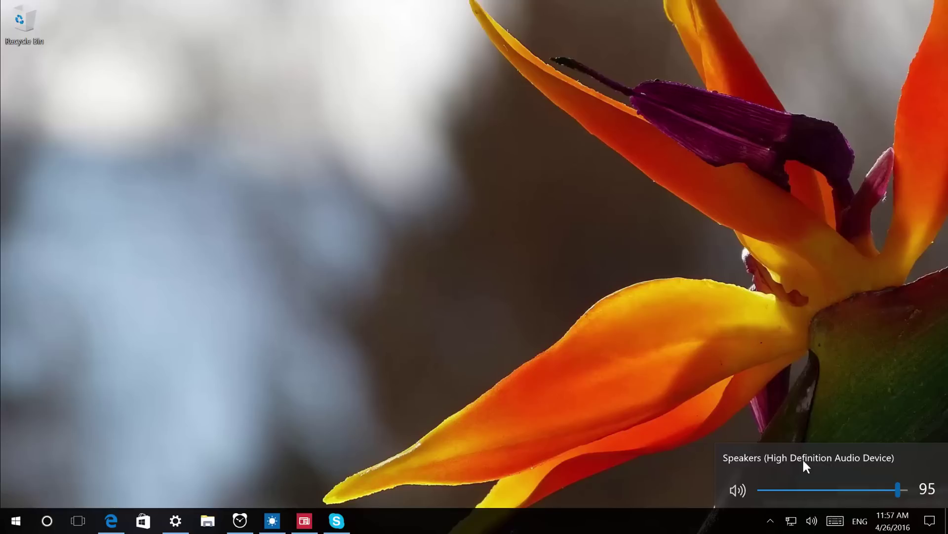
pyautogui.rightClick(812, 522)
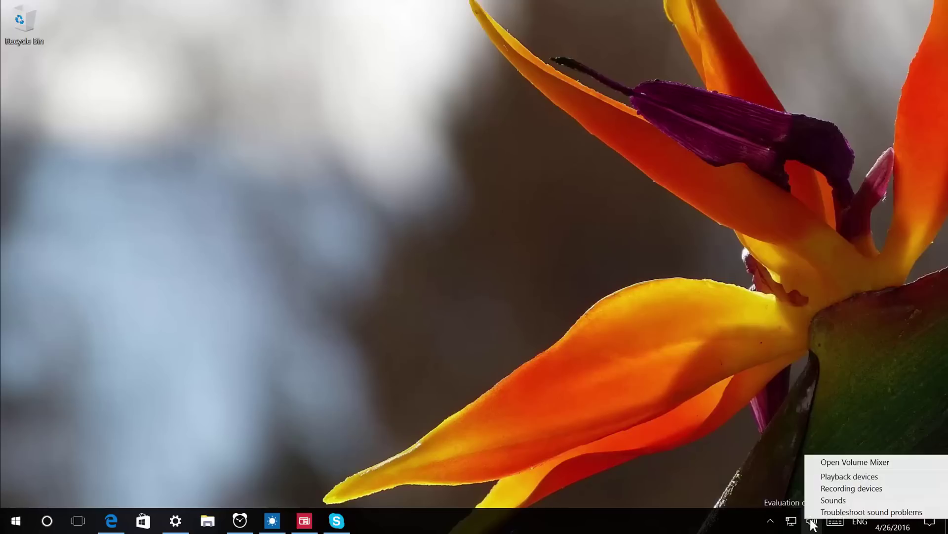
pyautogui.click(830, 500)
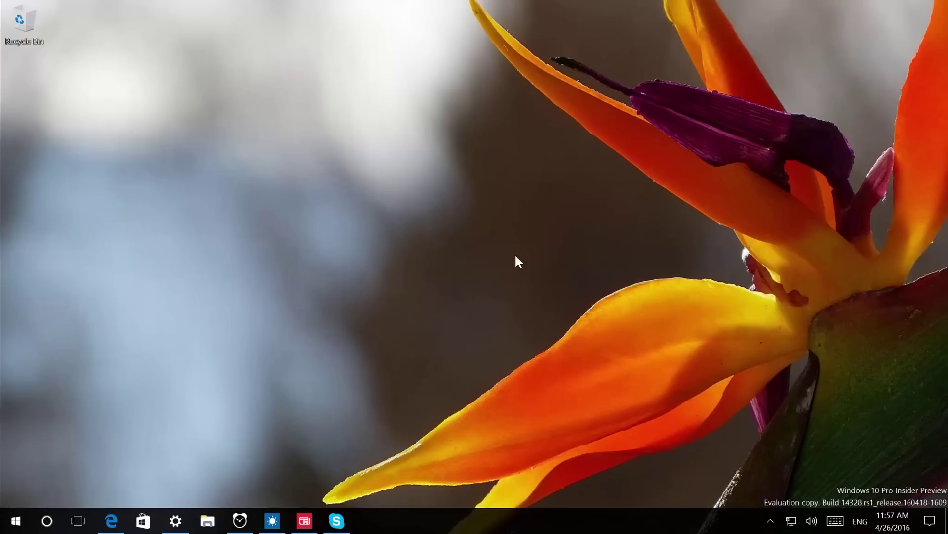
pyautogui.click(87, 62)
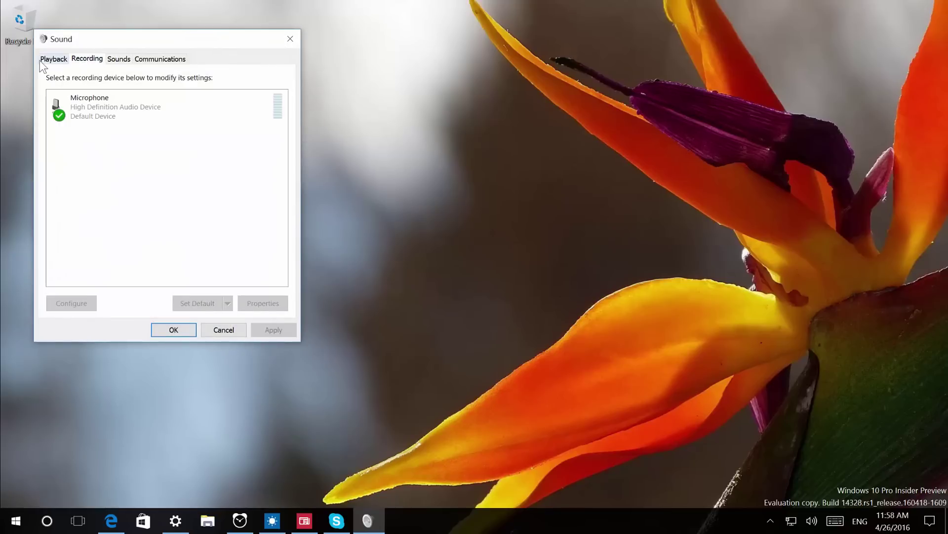
pyautogui.click(52, 60)
pyautogui.click(291, 39)
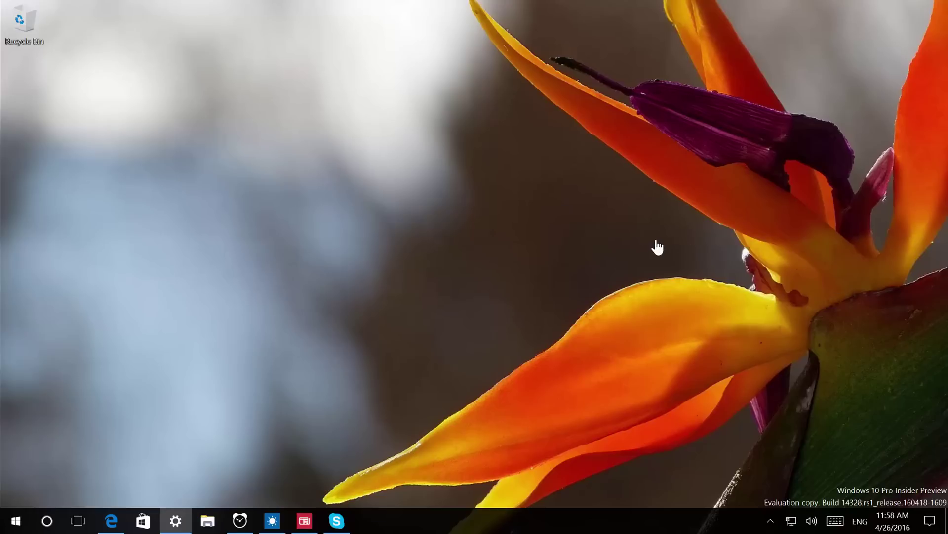
# - Examine the notifications and quick actions in Action Center, and view the network connection status
pyautogui.click(930, 521)
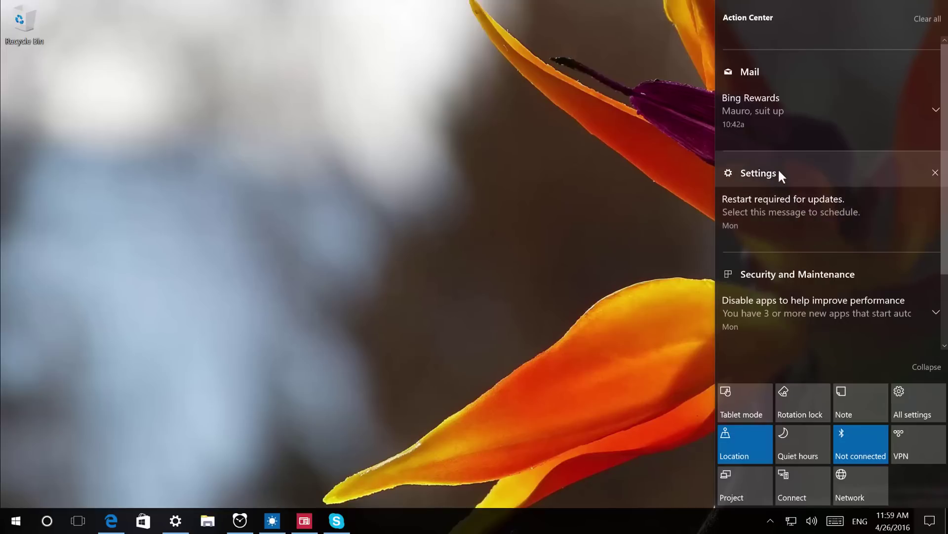
pyautogui.scroll(-2, 781, 167)
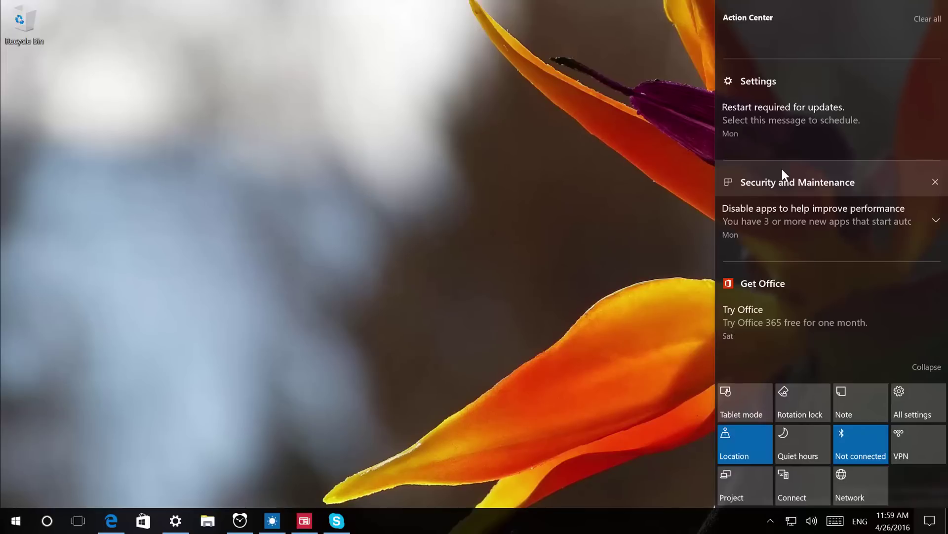
pyautogui.scroll(2, 850, 23)
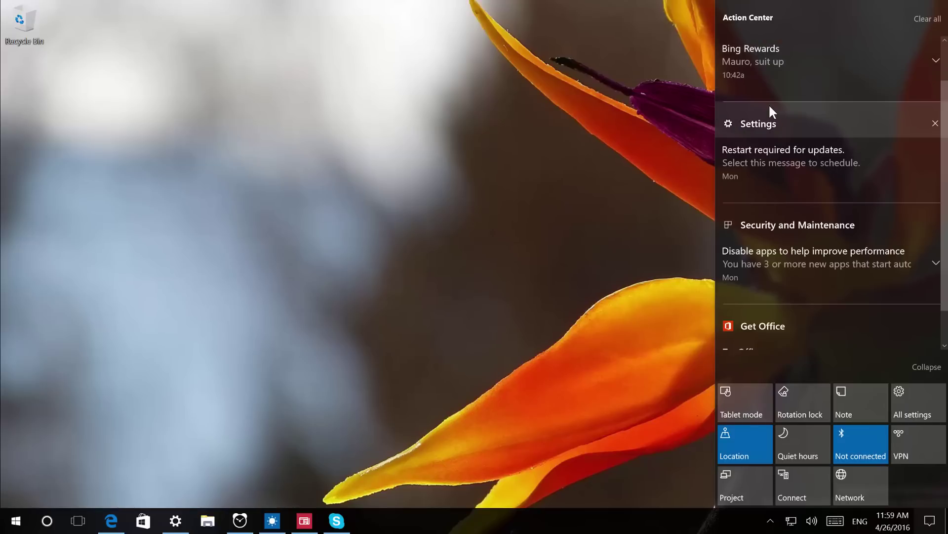
pyautogui.scroll(-2, 785, 162)
pyautogui.scroll(-1, 784, 158)
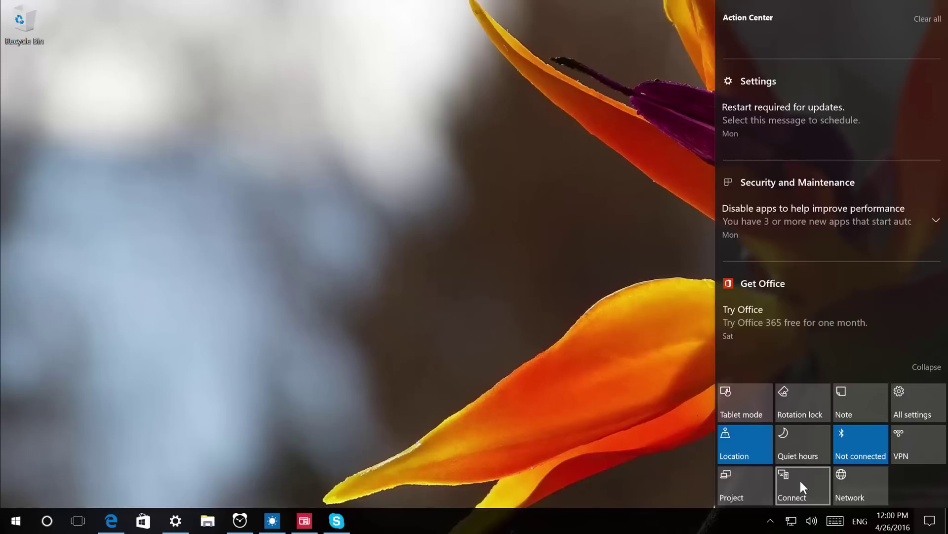
pyautogui.click(793, 522)
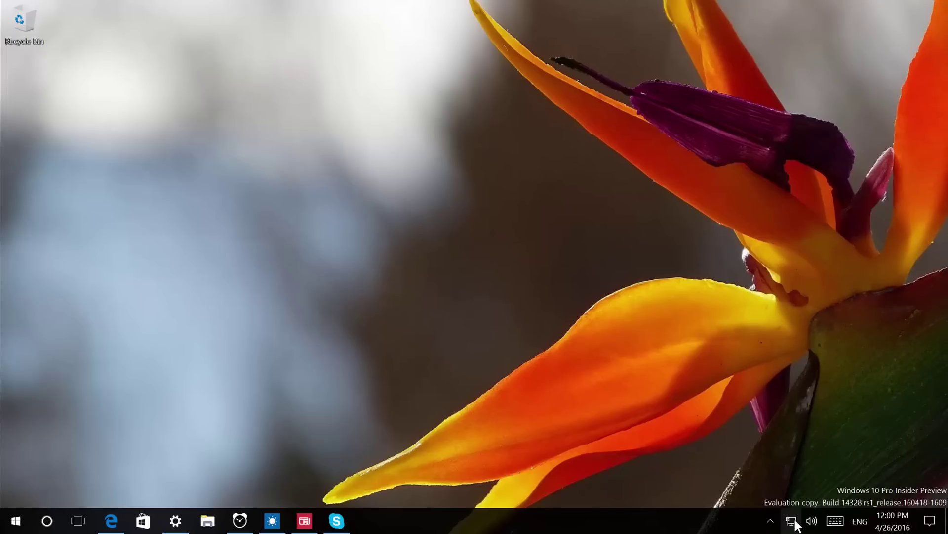
pyautogui.click(793, 522)
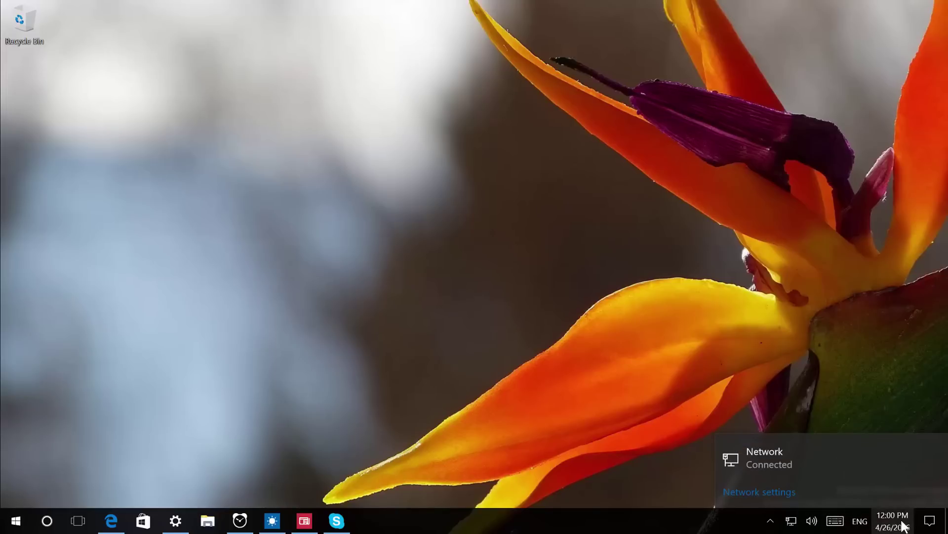
# - Open the Notifications & actions settings under System and move the Rotation lock quick action between Bluetooth and VPN
pyautogui.click(930, 521)
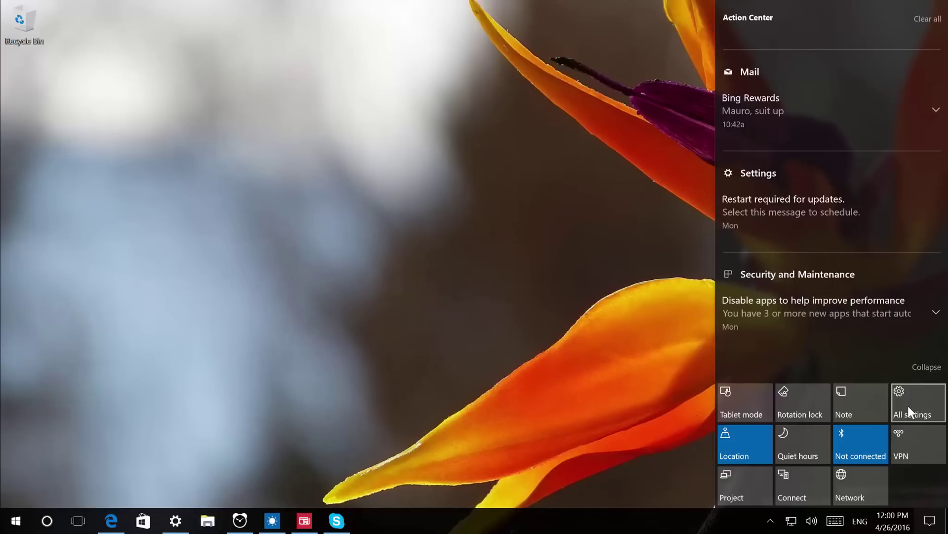
pyautogui.click(908, 405)
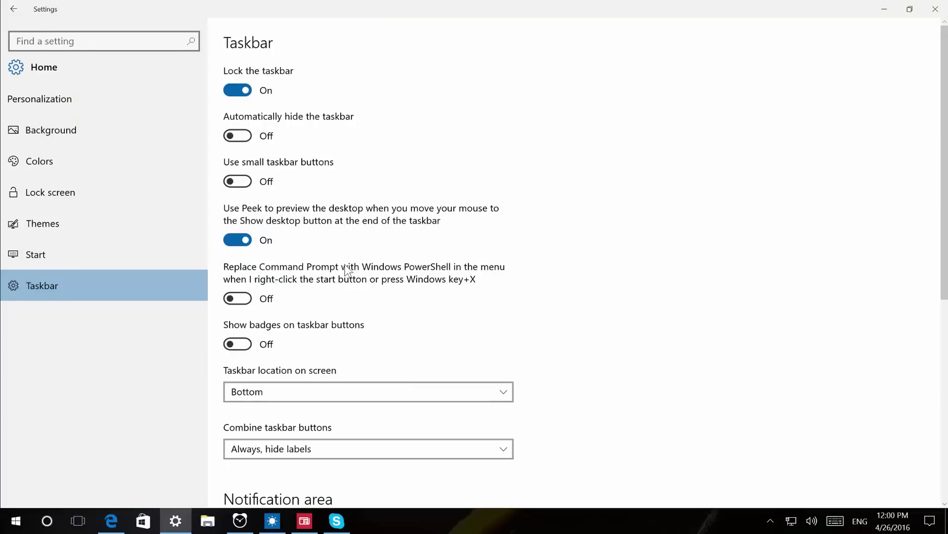
pyautogui.click(20, 69)
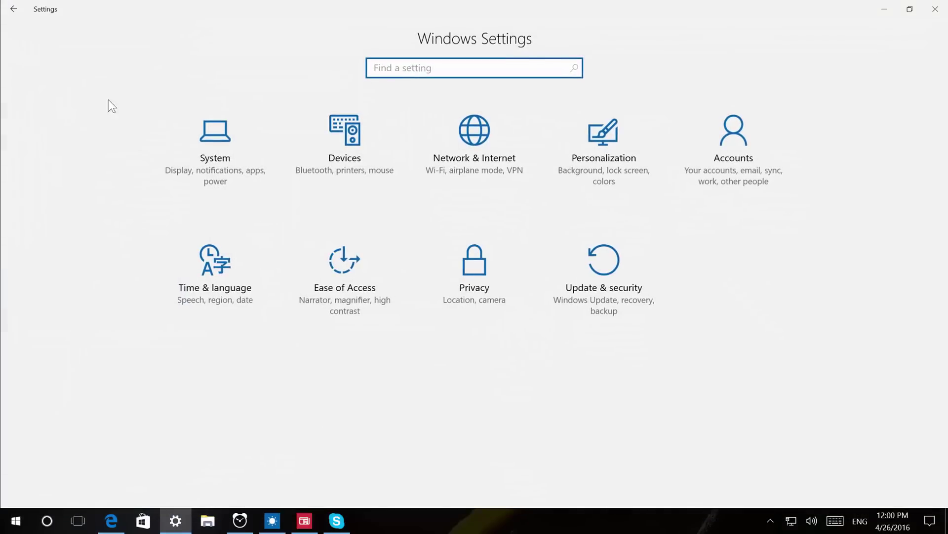
pyautogui.click(221, 137)
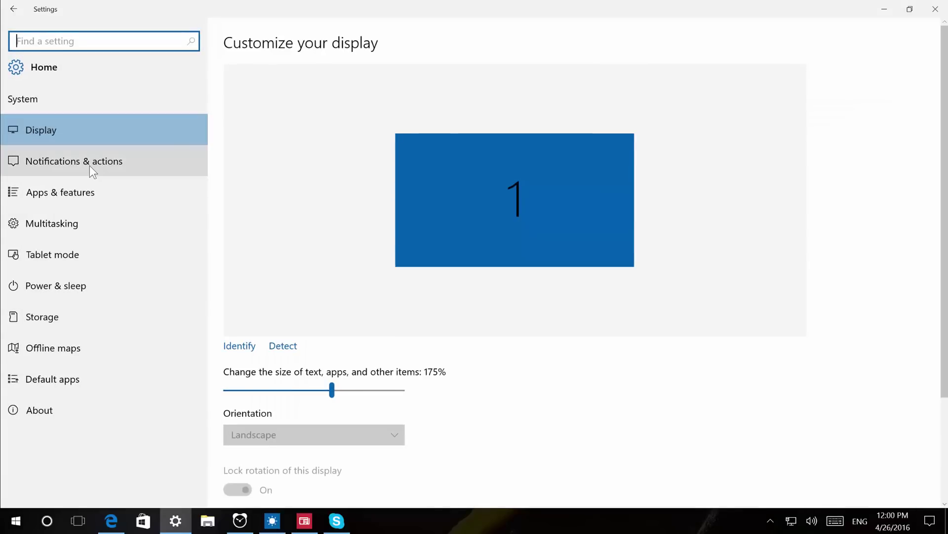
pyautogui.click(90, 165)
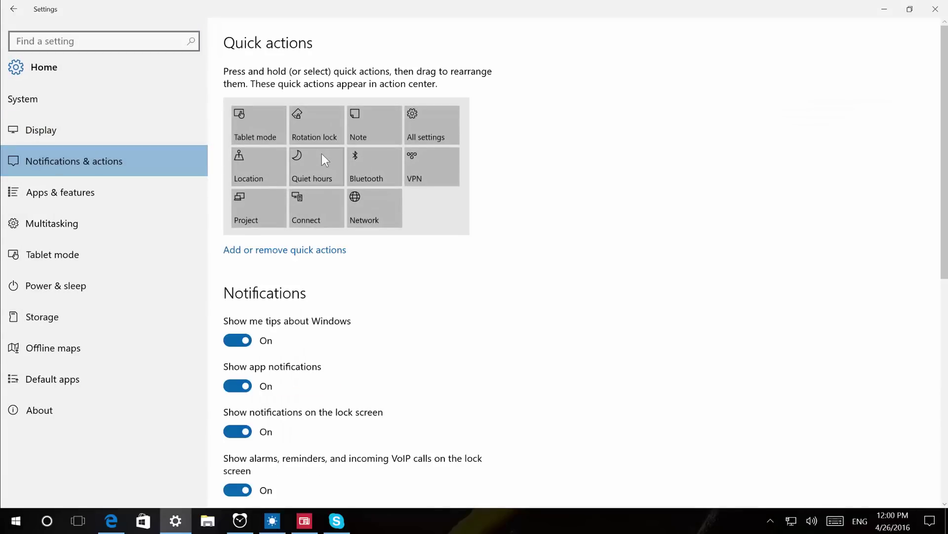
pyautogui.moveTo(311, 126); pyautogui.dragTo(374, 166)
pyautogui.moveTo(319, 120); pyautogui.dragTo(401, 162)
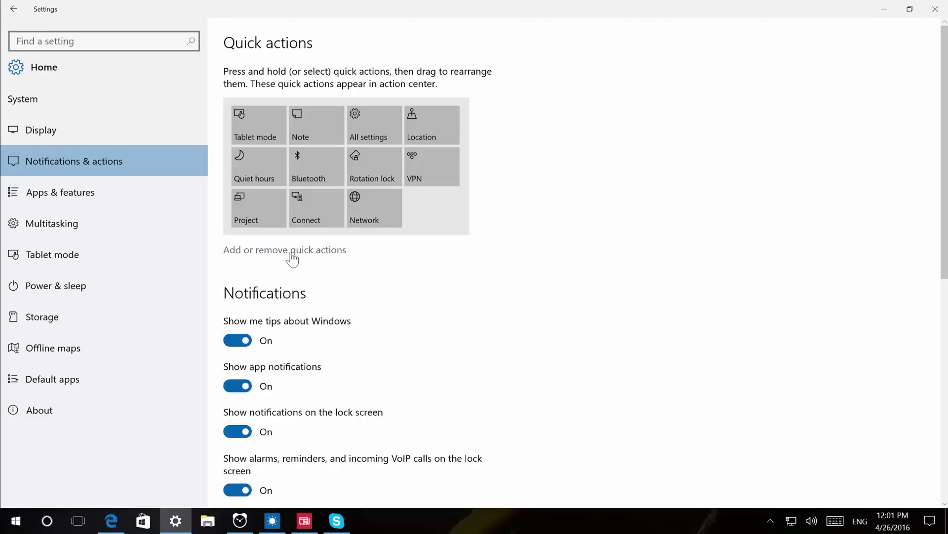
# - Turn off all quick actions, from Tablet mode through All settings, and check the result in Action Center
pyautogui.click(250, 260)
pyautogui.click(268, 254)
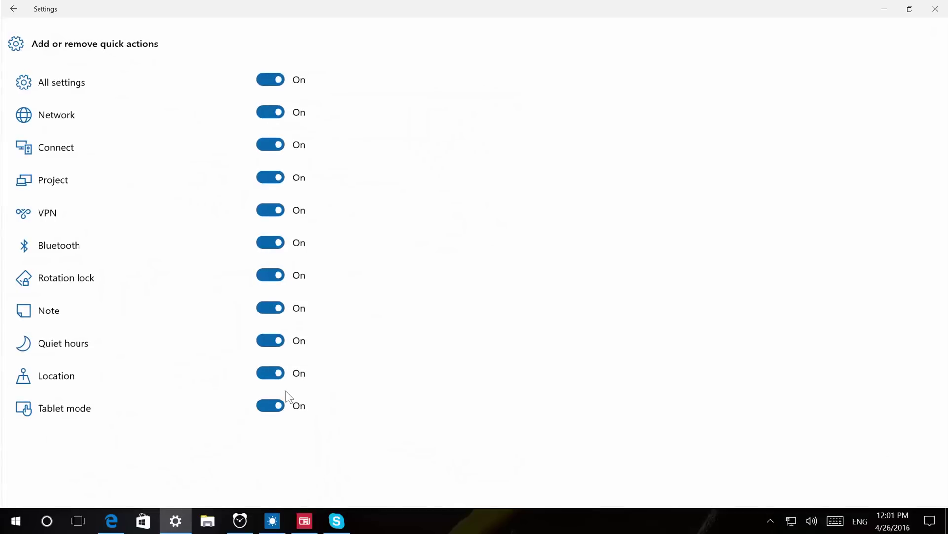
pyautogui.click(278, 409)
pyautogui.click(279, 341)
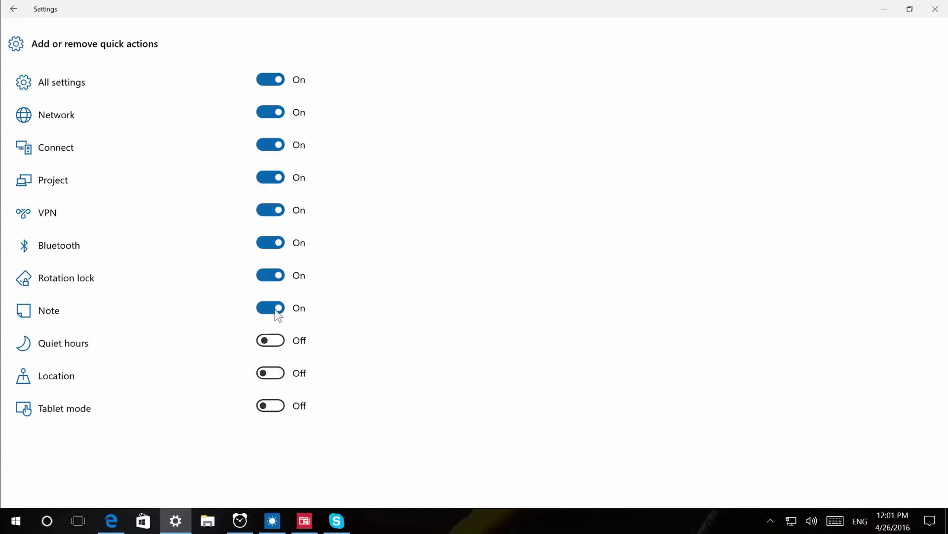
pyautogui.click(275, 309)
pyautogui.click(274, 276)
pyautogui.click(274, 243)
pyautogui.click(275, 212)
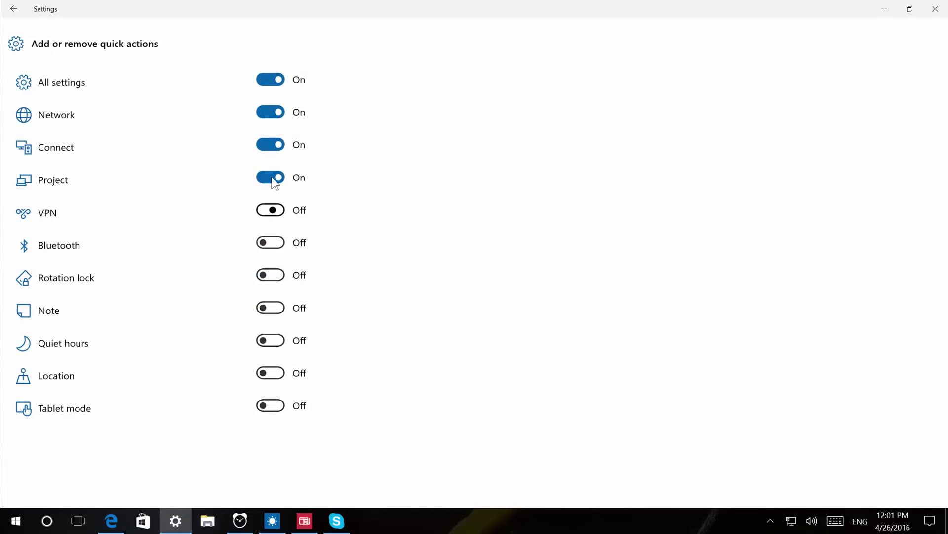
pyautogui.click(276, 178)
pyautogui.click(276, 146)
pyautogui.click(274, 113)
pyautogui.click(271, 80)
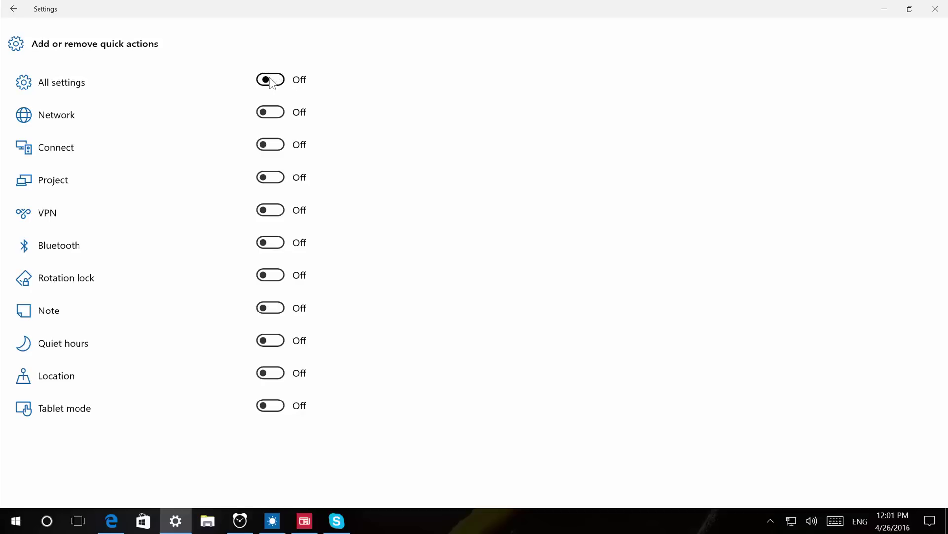
pyautogui.click(929, 522)
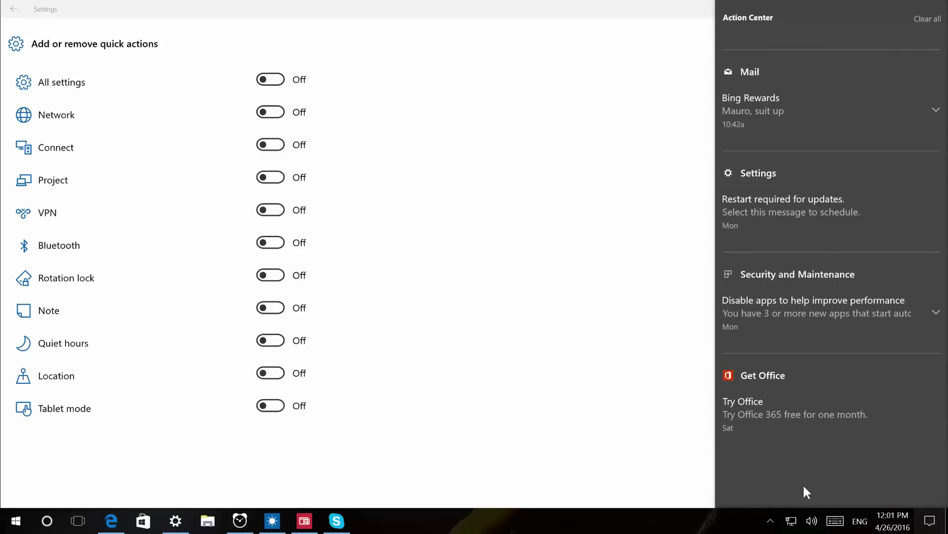
# - Turn on the All settings and Network quick actions and check them in Action Center
pyautogui.click(273, 81)
pyautogui.click(273, 81)
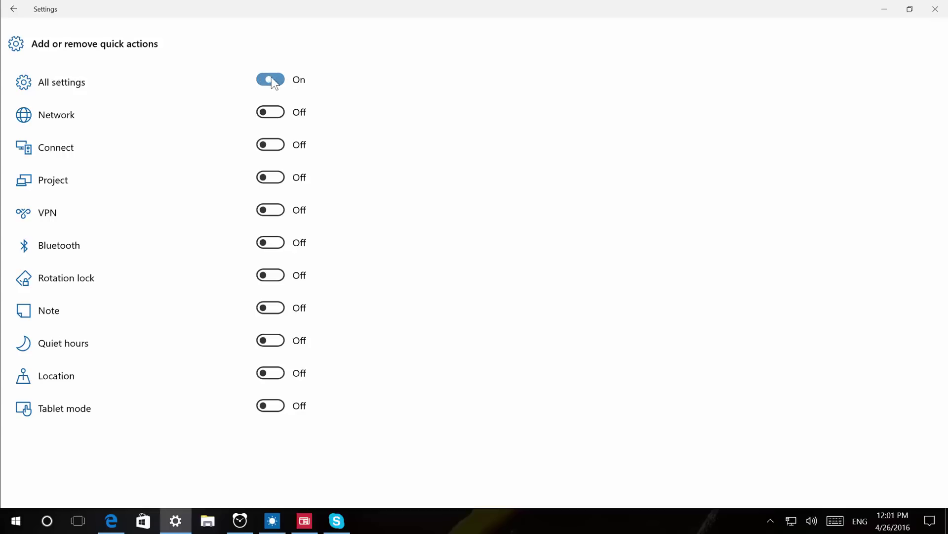
pyautogui.click(275, 113)
pyautogui.click(931, 521)
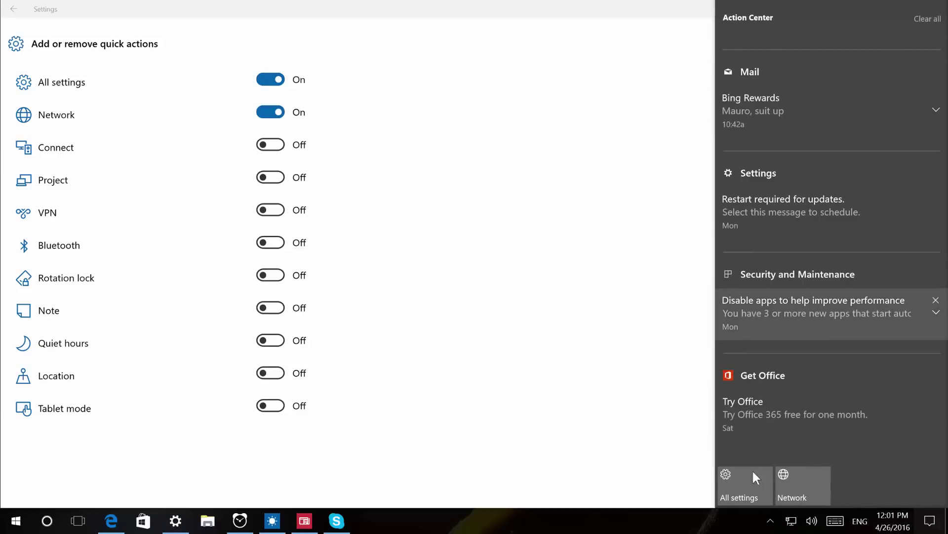
# - Turn on the Connect, Project, VPN, Bluetooth, Rotation lock and Note quick actions, and close Settings
pyautogui.click(271, 144)
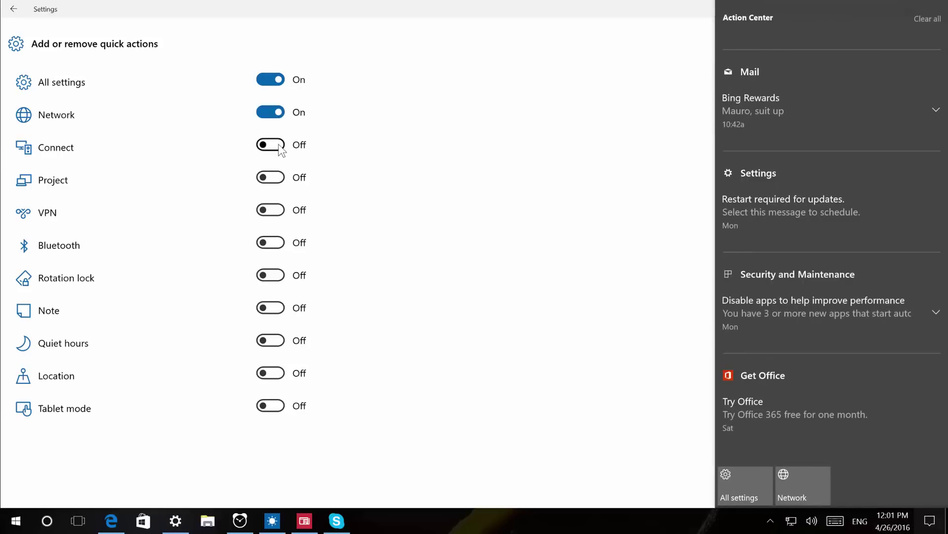
pyautogui.click(276, 179)
pyautogui.click(271, 210)
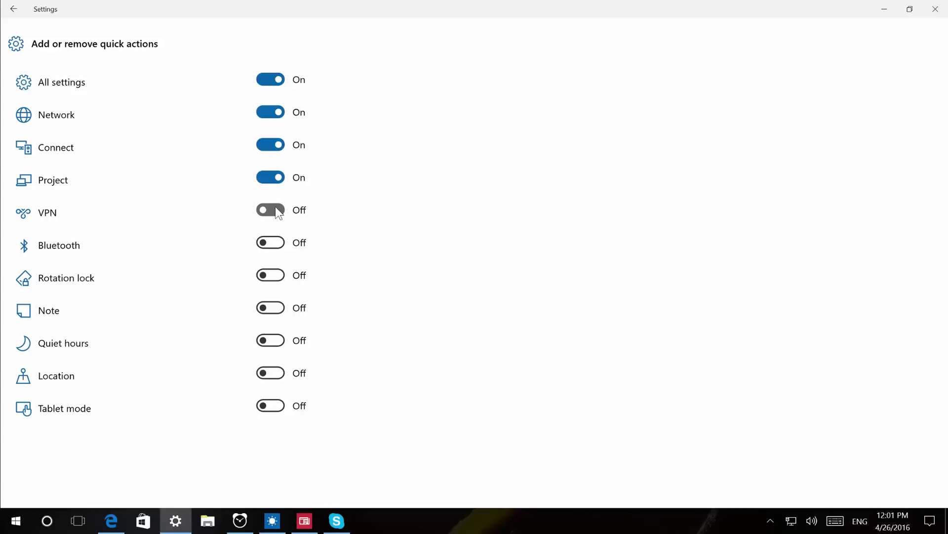
pyautogui.click(274, 242)
pyautogui.click(277, 278)
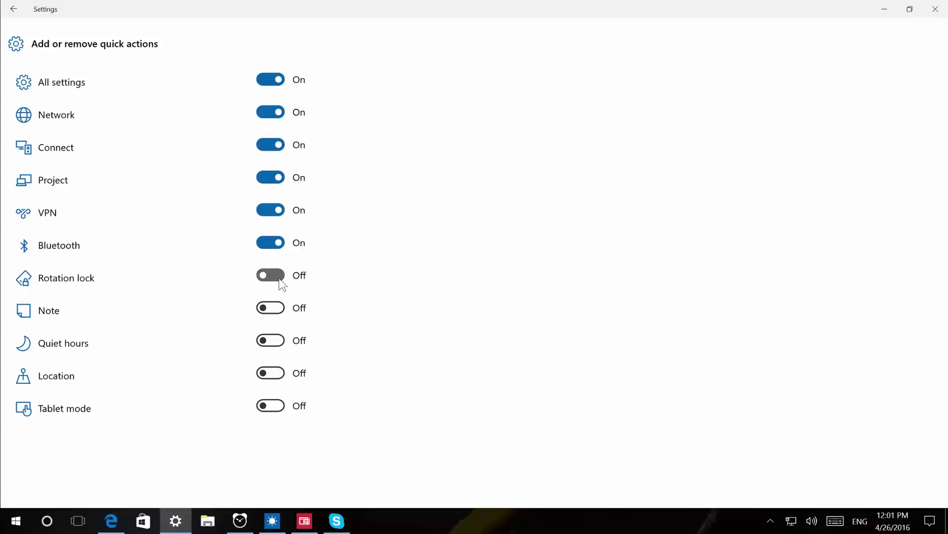
pyautogui.click(274, 309)
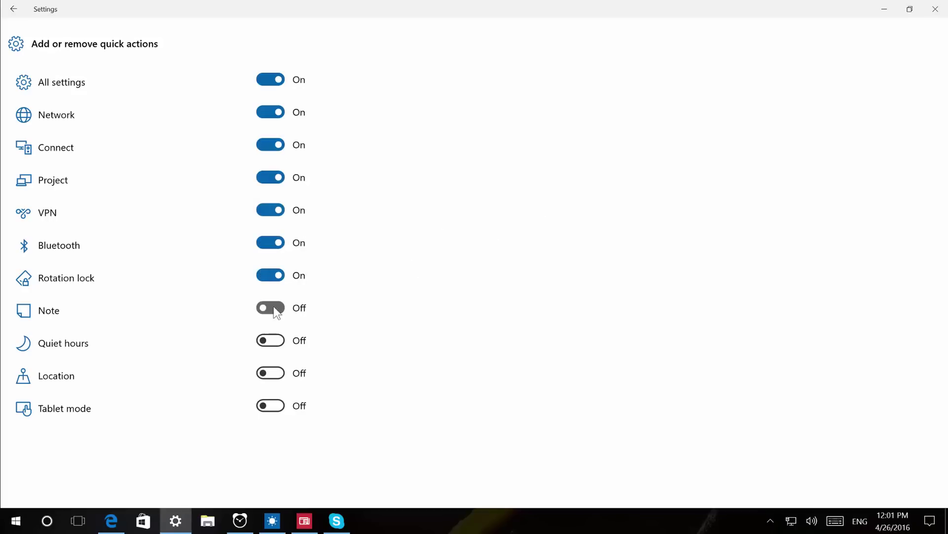
pyautogui.click(930, 15)
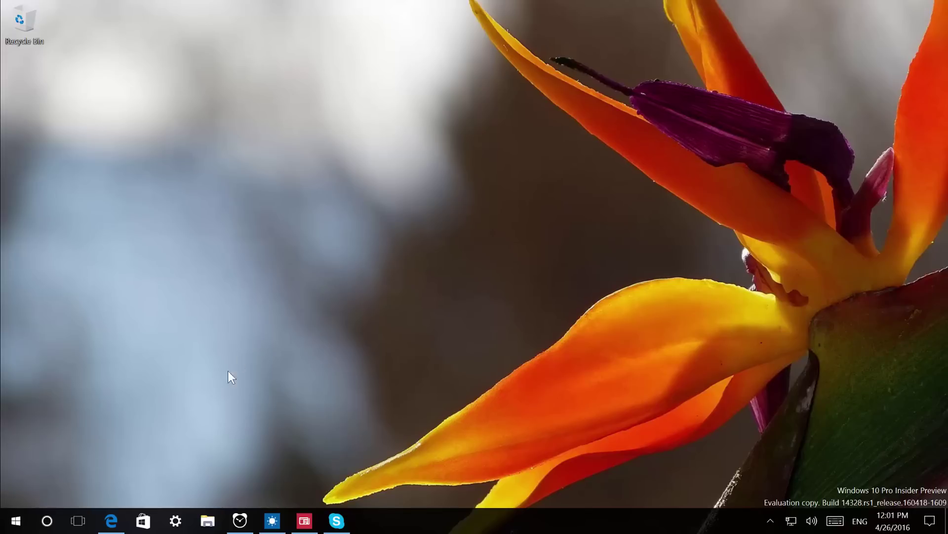
# - Reopen Settings and view the Notifications & actions page of the System category
pyautogui.click(176, 520)
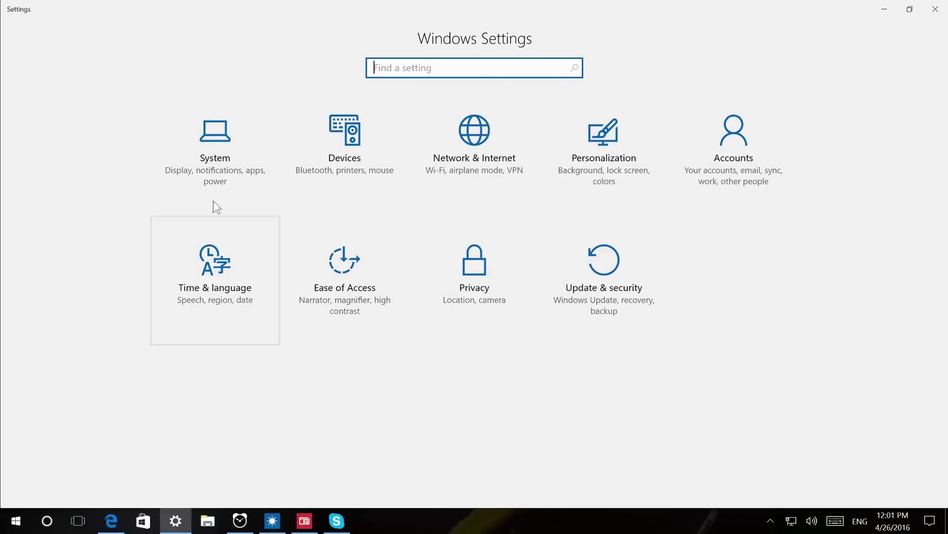
pyautogui.click(224, 149)
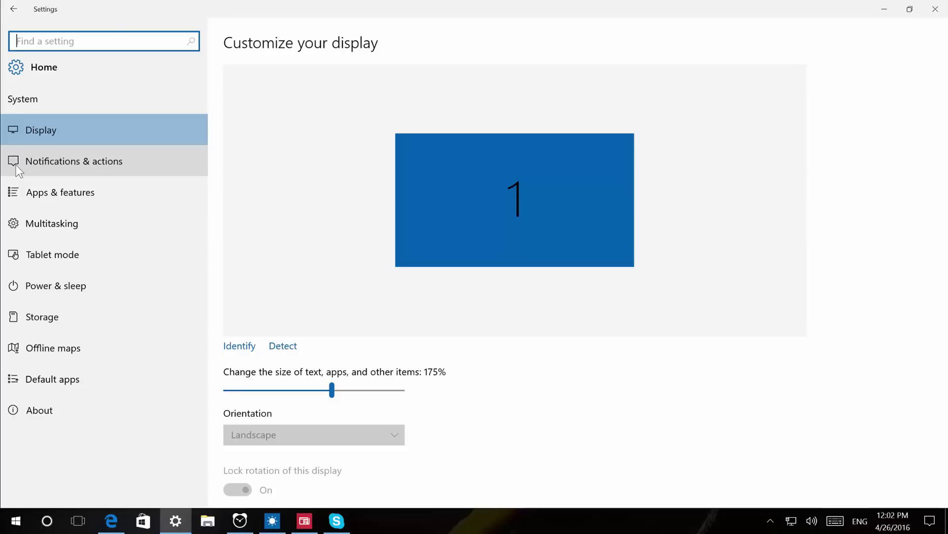
pyautogui.click(63, 159)
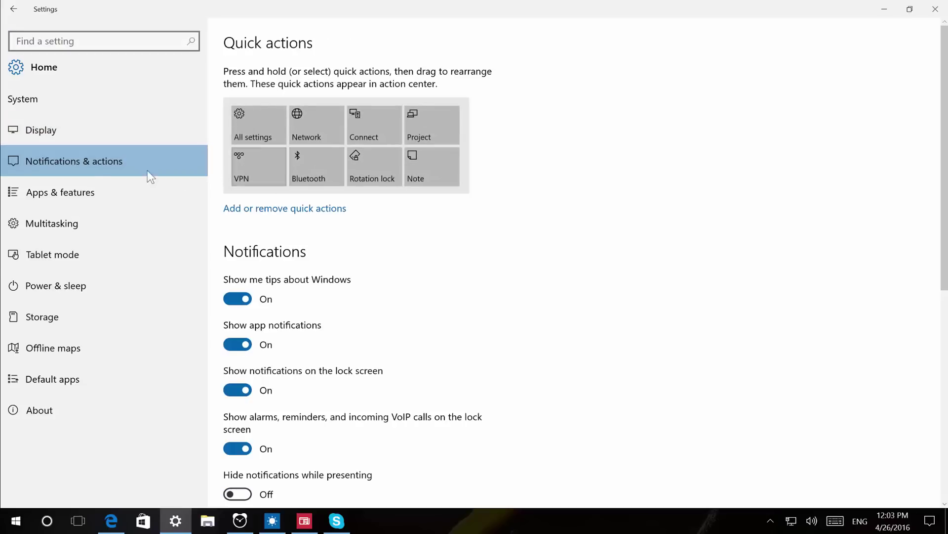
pyautogui.click(81, 168)
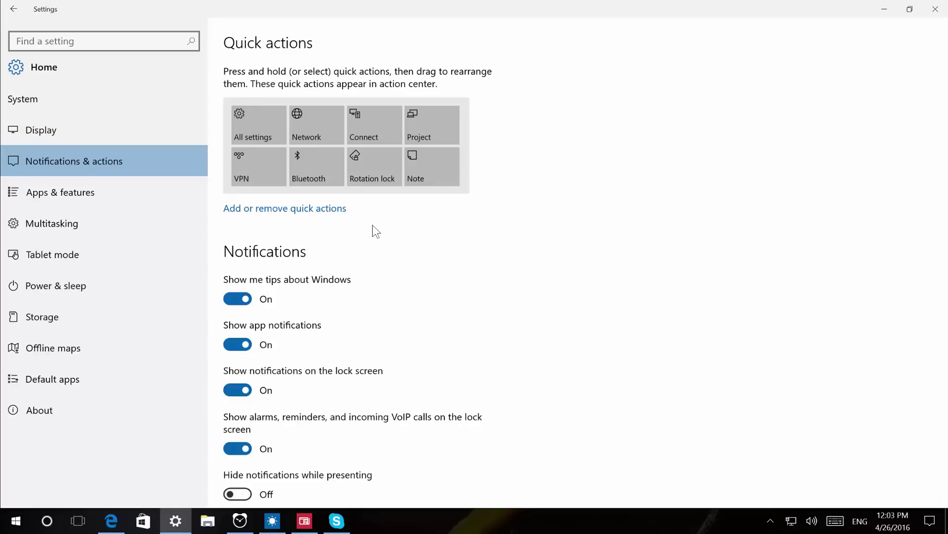
# - Examine the options on the Taskbar page of the Personalization settings, down to the multiple displays section
pyautogui.click(16, 69)
pyautogui.click(606, 148)
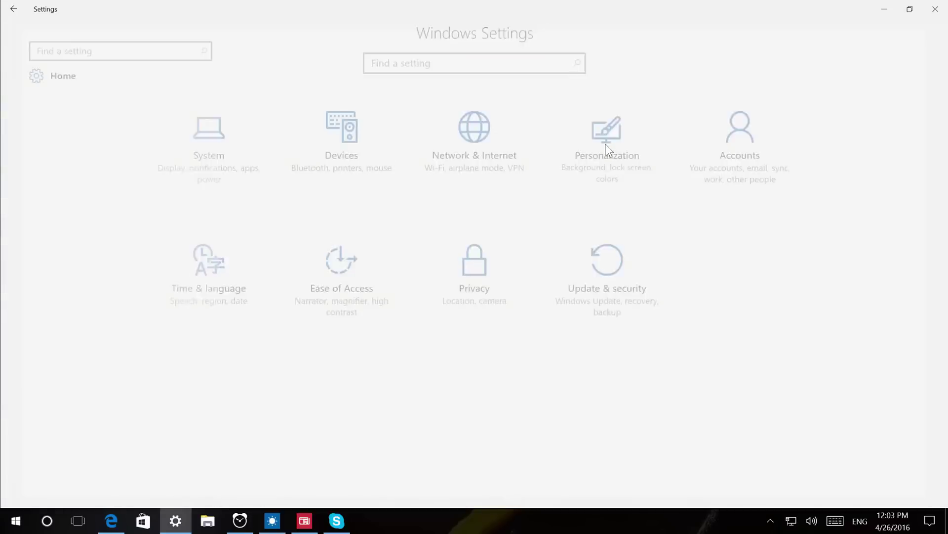
pyautogui.click(52, 284)
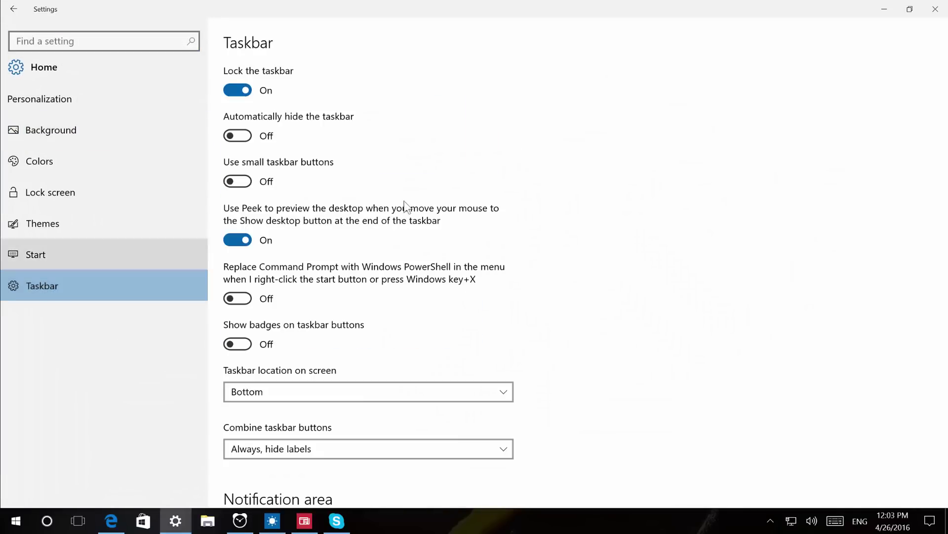
pyautogui.scroll(-8, 443, 197)
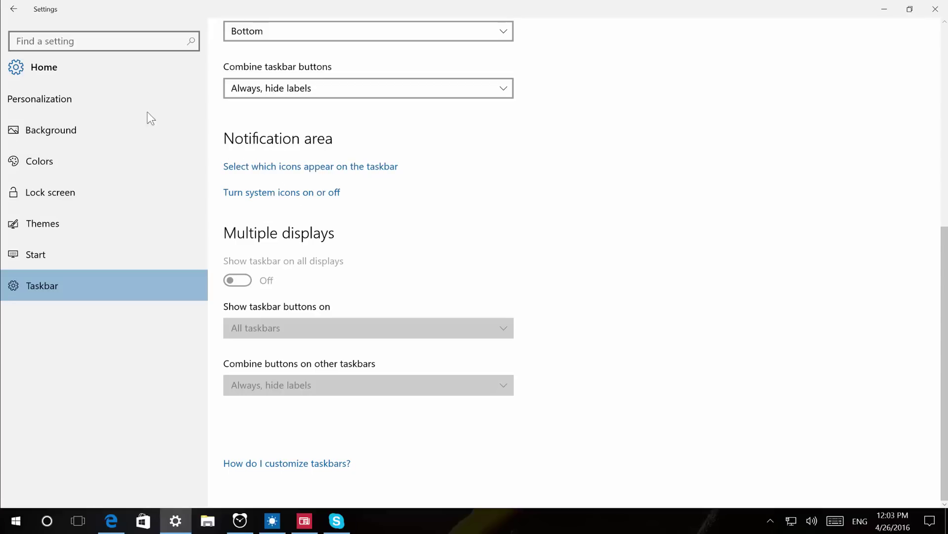
# - Return to the System settings and browse the installed apps listed under Apps & features
pyautogui.click(16, 10)
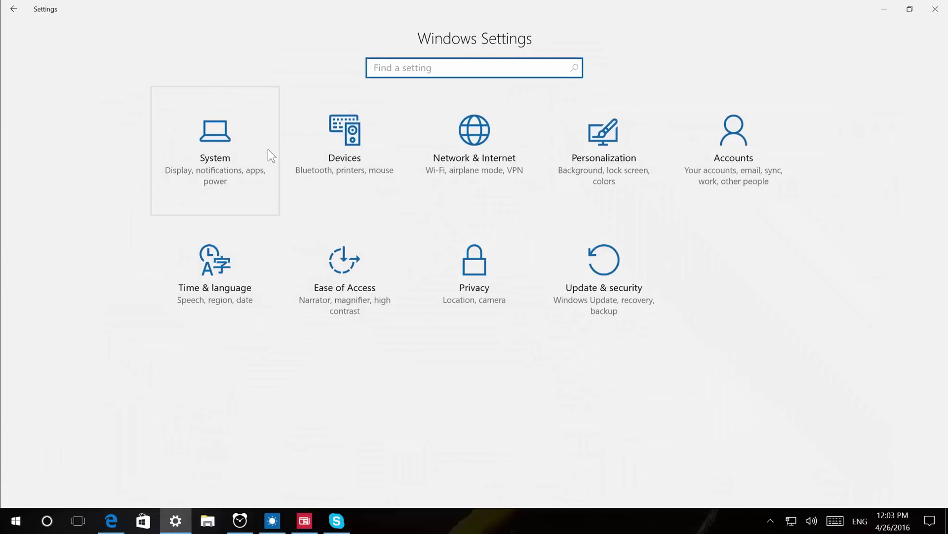
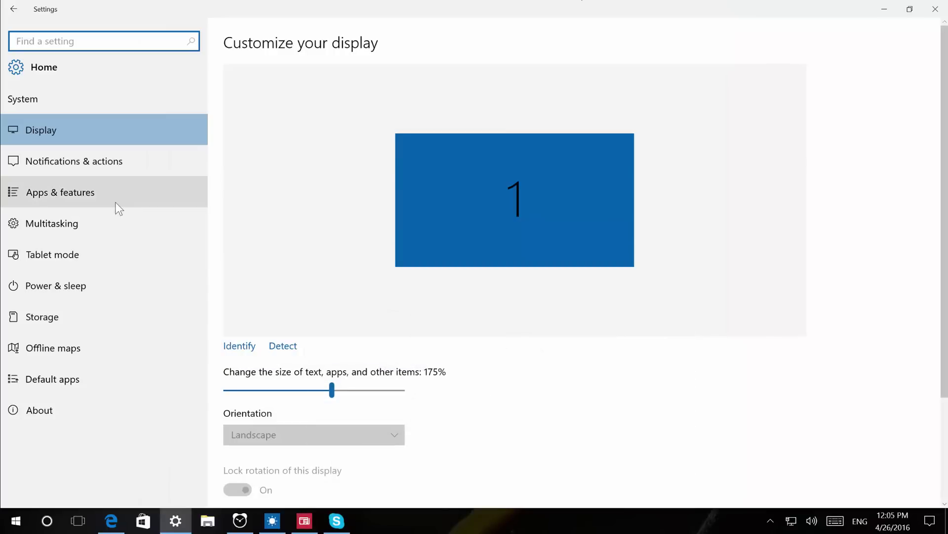
pyautogui.click(105, 201)
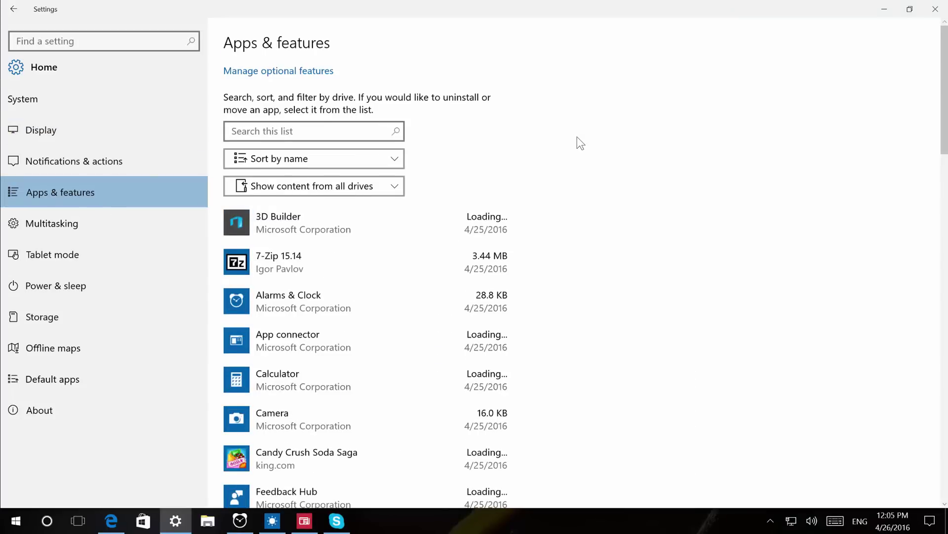
pyautogui.scroll(-3, 577, 138)
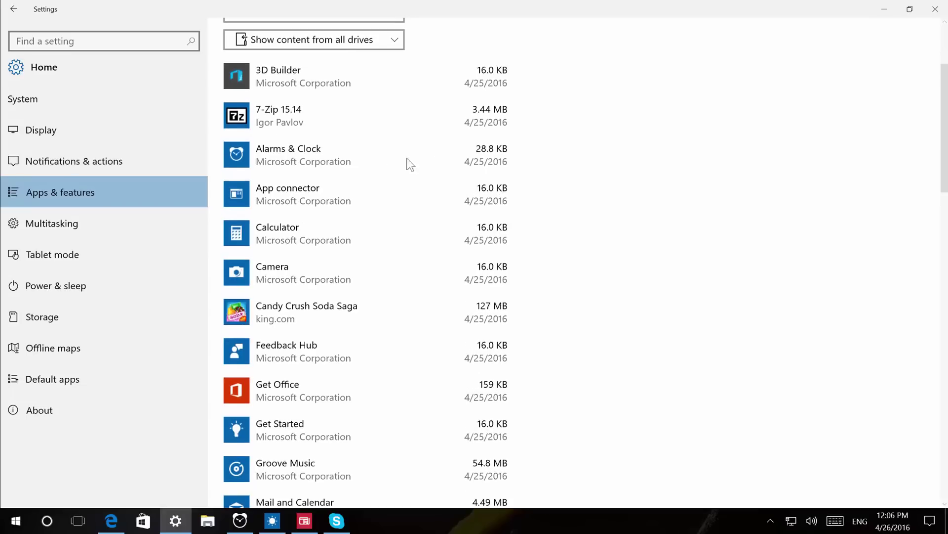
# - View the advanced options of the Alarms & Clock app, including app reset, and return to the app list
pyautogui.click(313, 161)
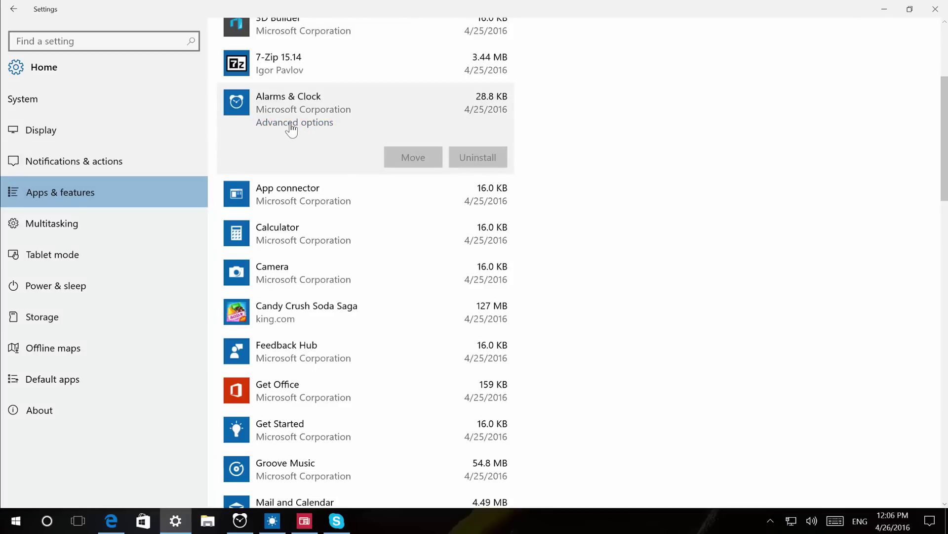
pyautogui.click(292, 126)
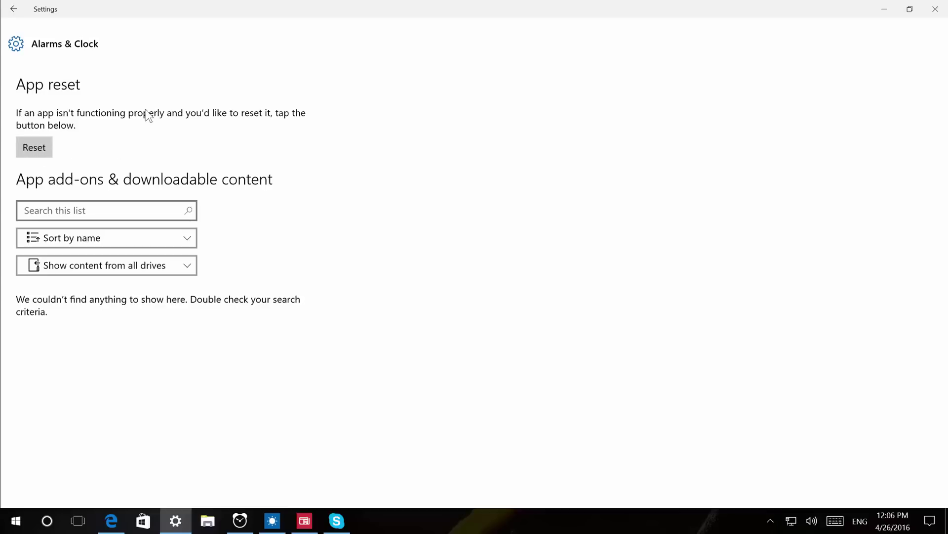
pyautogui.click(14, 9)
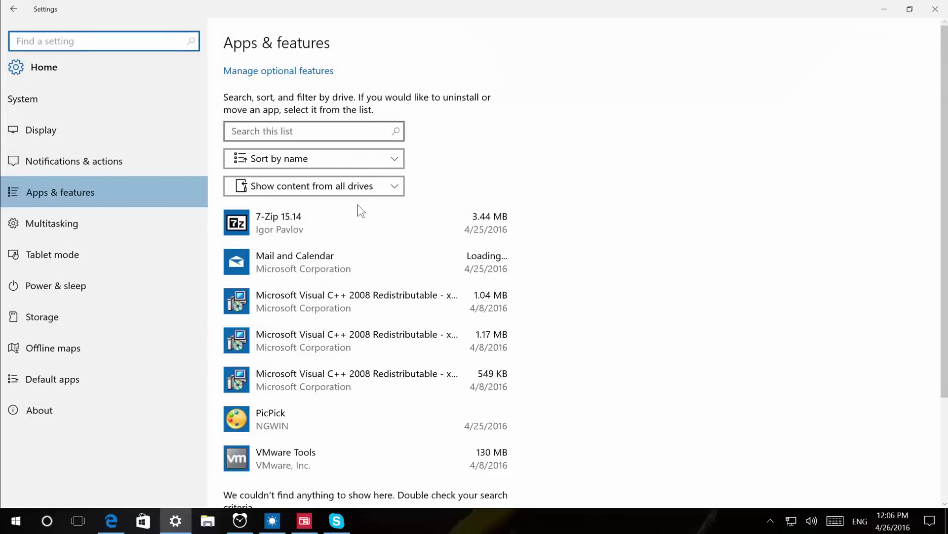
# - View the advanced options of the Calculator app in Apps & features and return to the app list
pyautogui.scroll(-4, 346, 225)
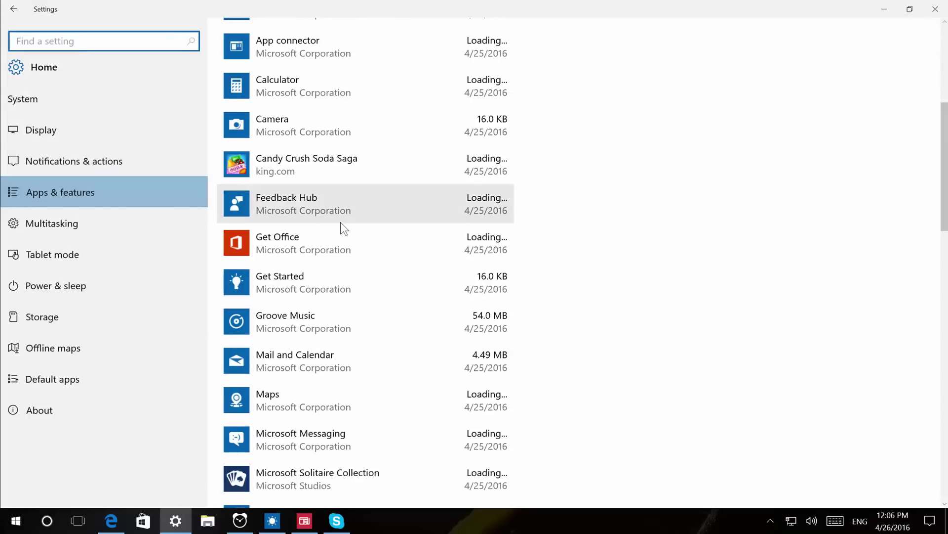
pyautogui.scroll(3, 336, 214)
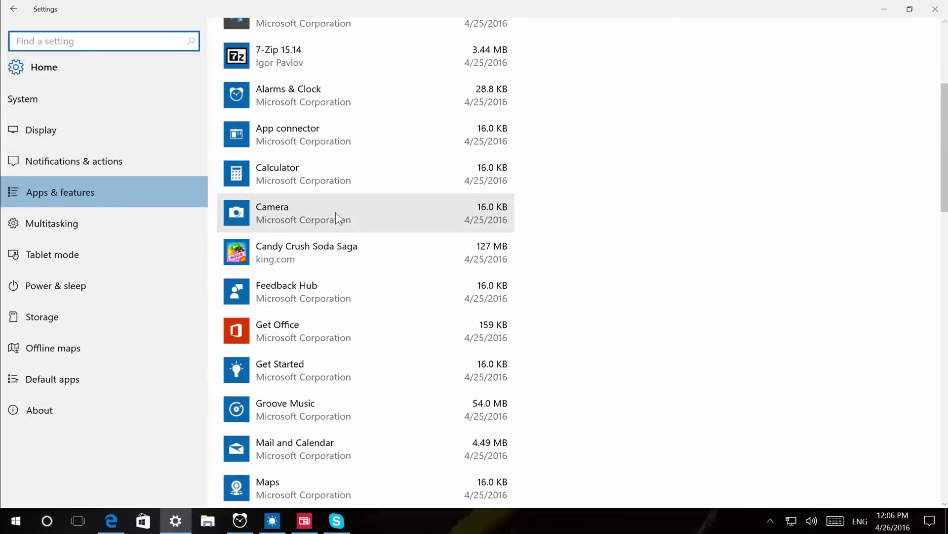
pyautogui.click(288, 310)
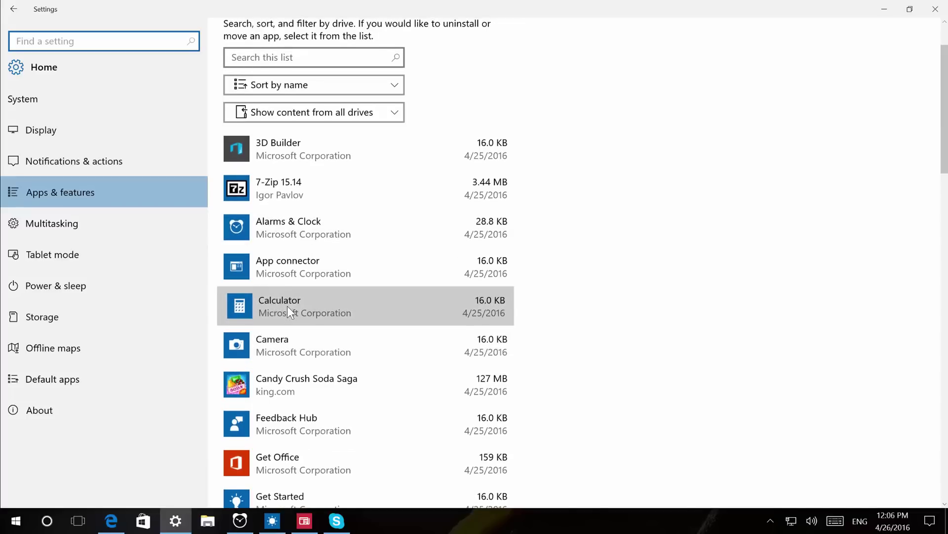
pyautogui.click(299, 327)
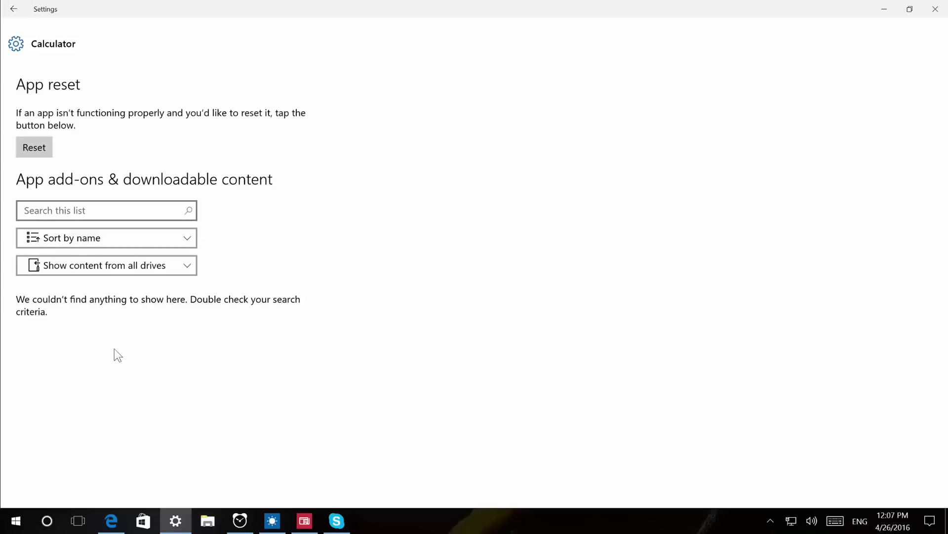
pyautogui.click(14, 9)
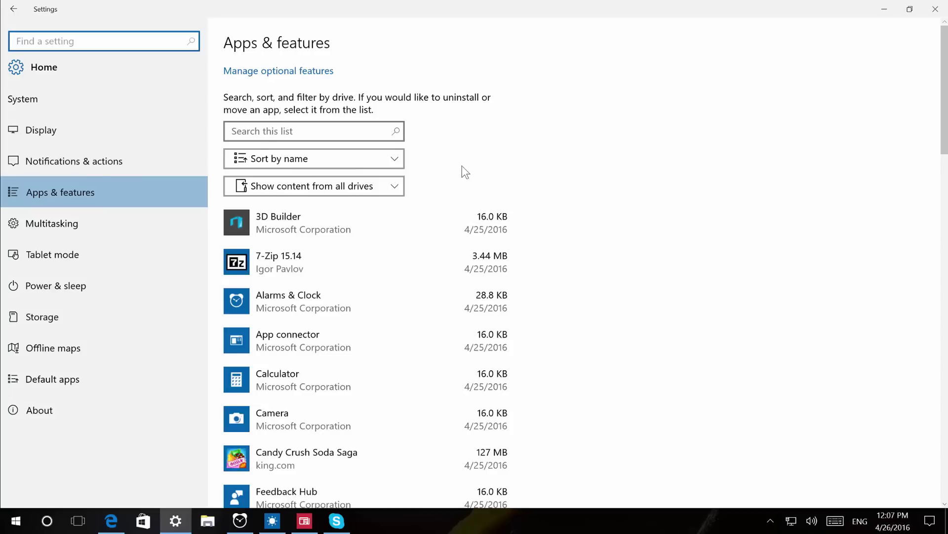
# - Browse the whole list of installed apps down to its end and return to its beginning
pyautogui.scroll(-8, 463, 168)
pyautogui.scroll(-4, 463, 167)
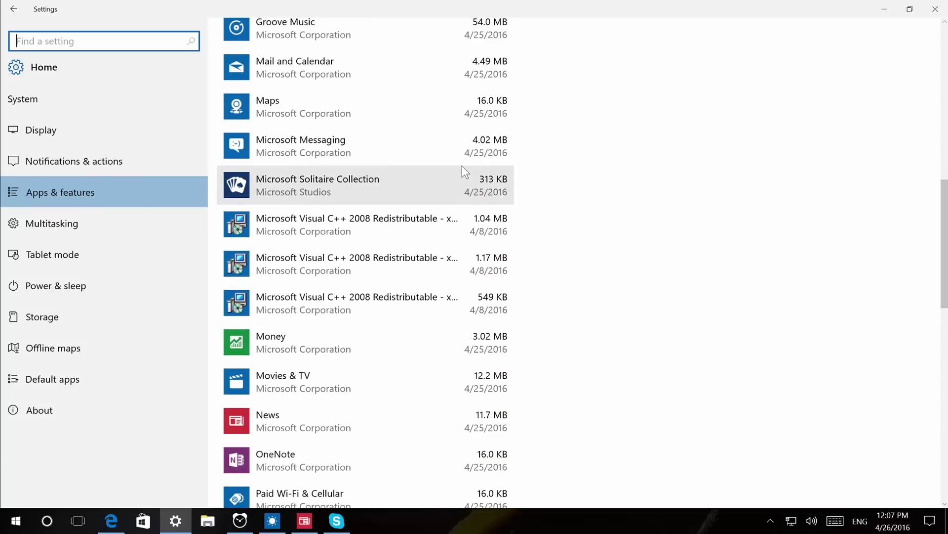
pyautogui.scroll(-6, 465, 172)
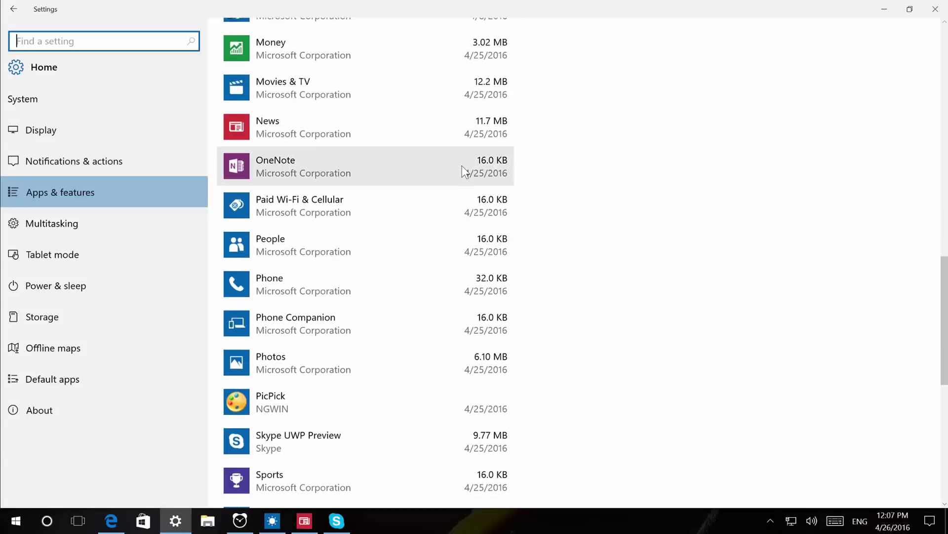
pyautogui.scroll(-5, 464, 172)
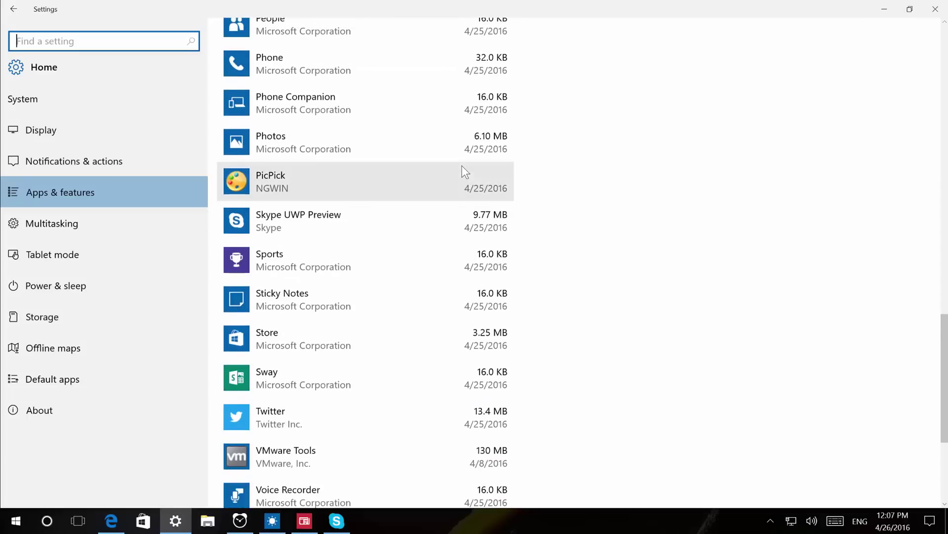
pyautogui.scroll(-5, 464, 172)
pyautogui.scroll(20, 463, 168)
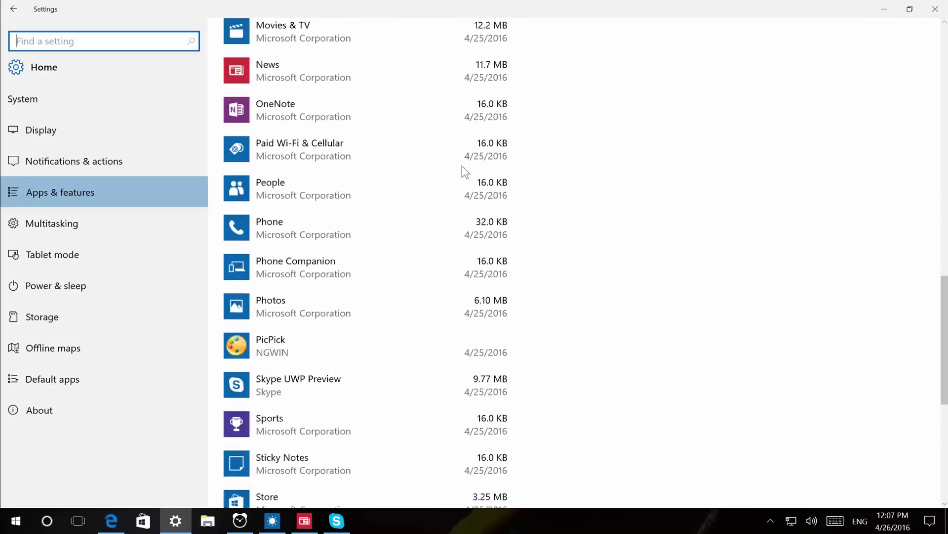
pyautogui.scroll(5, 462, 165)
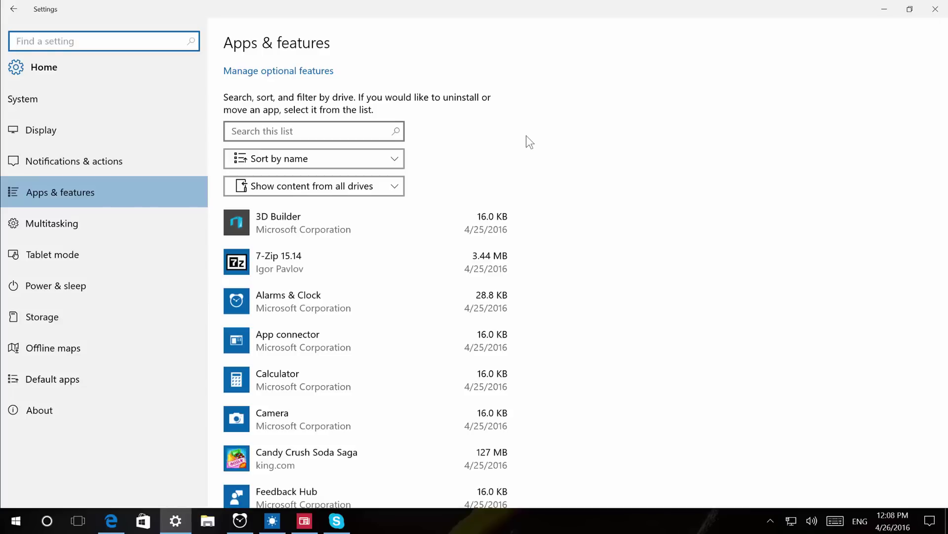
# - View the Tablet mode and Power & sleep pages, and examine the storage usage categories of This PC (C:)
pyautogui.click(113, 254)
pyautogui.click(83, 288)
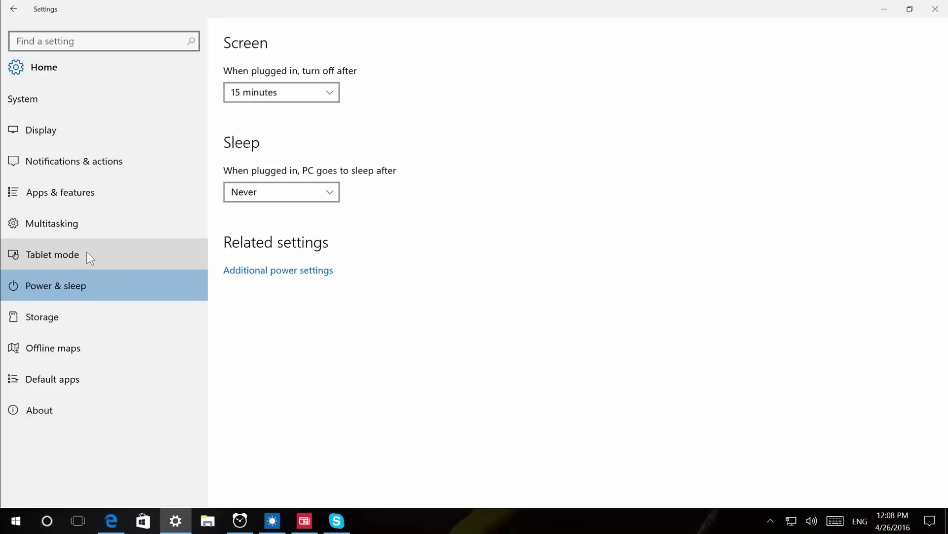
pyautogui.click(87, 326)
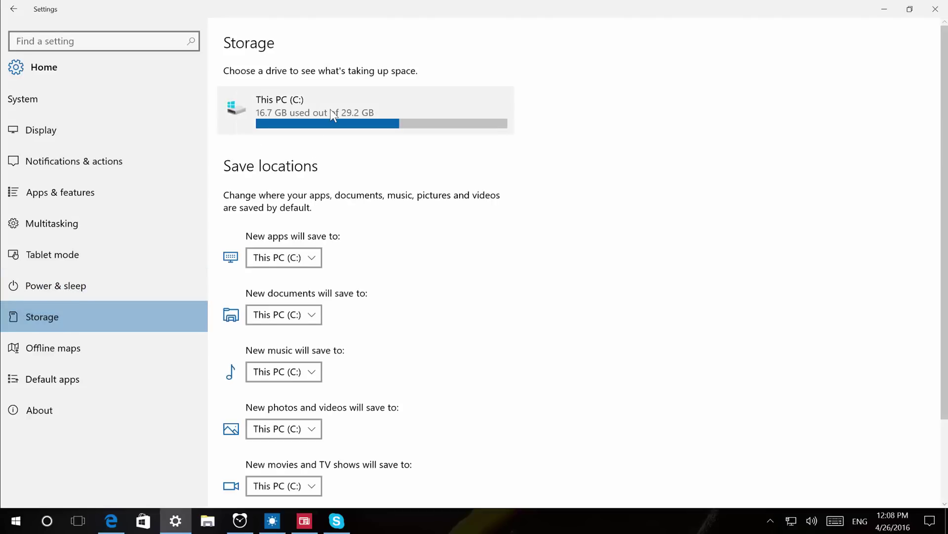
pyautogui.click(332, 115)
pyautogui.scroll(-5, 150, 379)
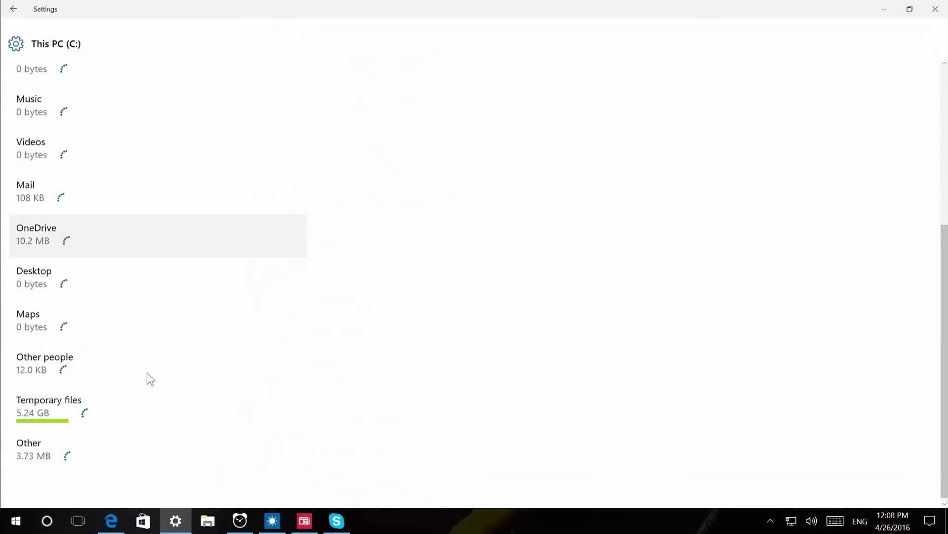
# - Examine the removal options for temporary files on This PC (C:) and return to the Windows Settings home page
pyautogui.click(52, 408)
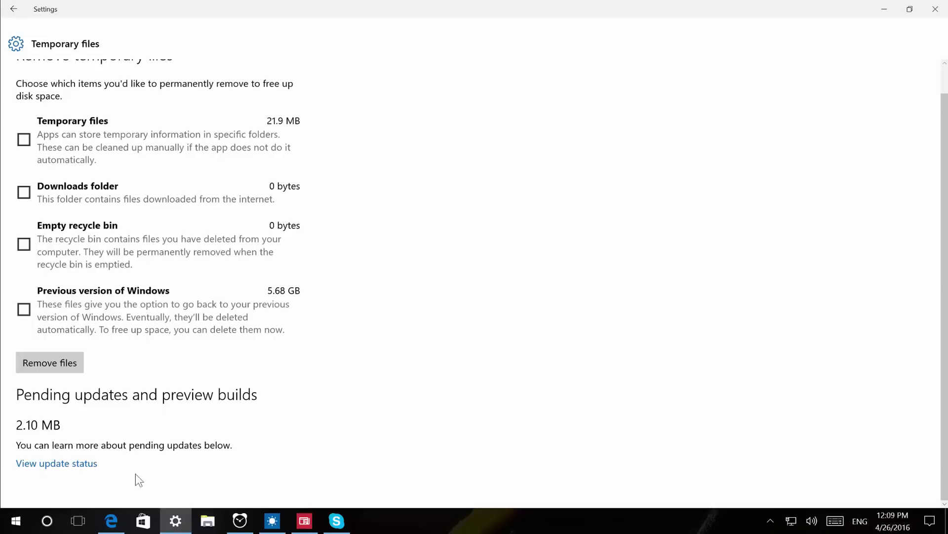
pyautogui.scroll(1, 239, 240)
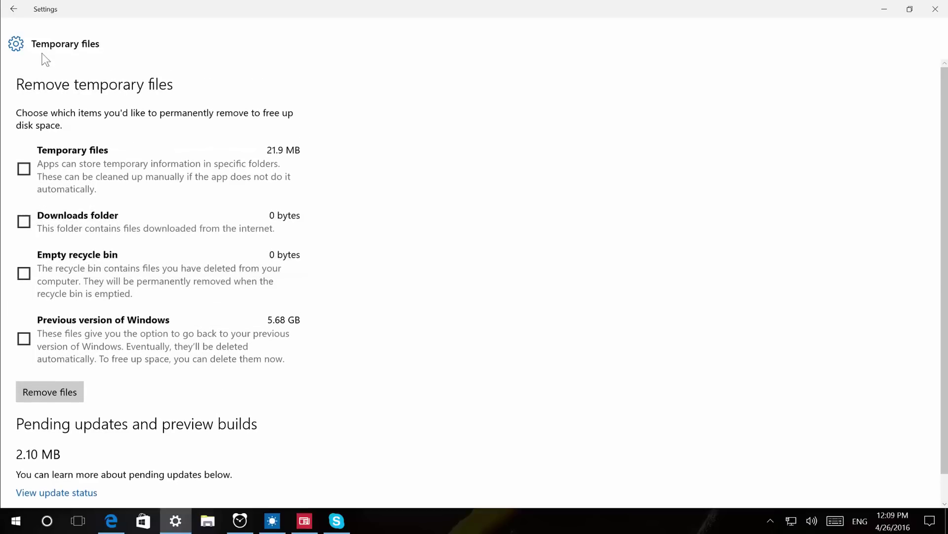
pyautogui.click(15, 10)
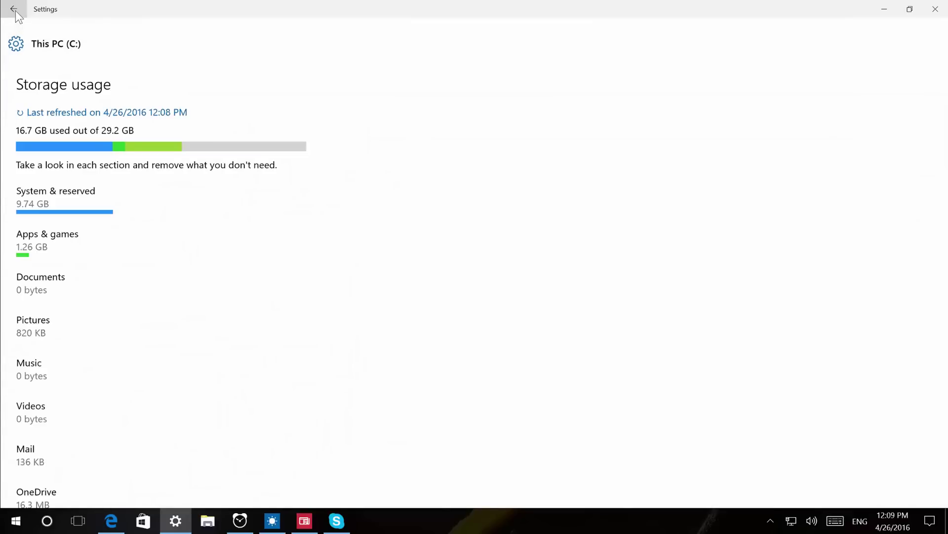
pyautogui.click(18, 15)
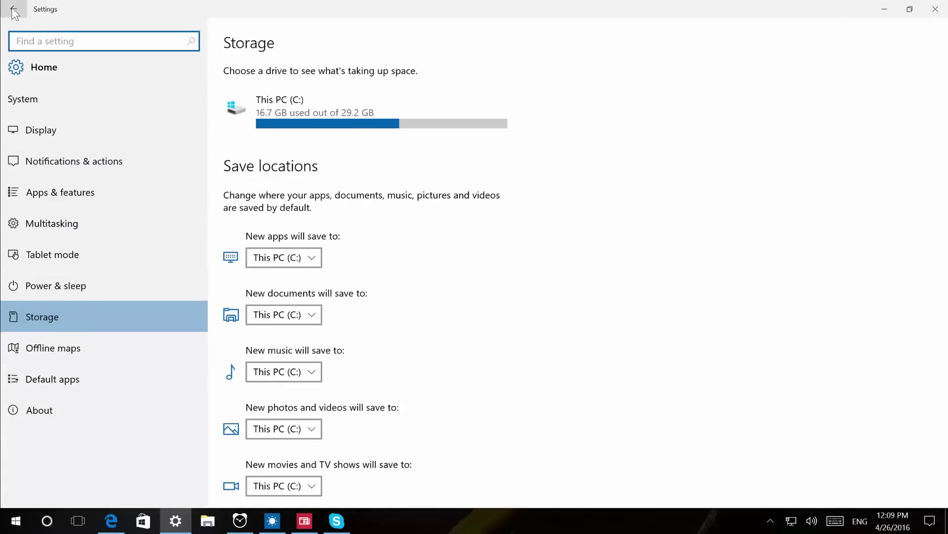
pyautogui.click(15, 11)
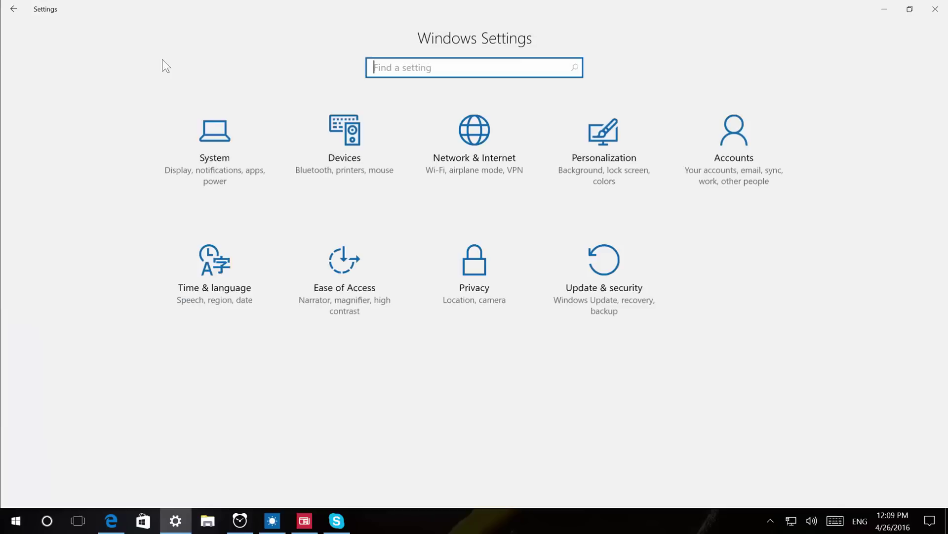
# - View the Devices settings and the Pen page screenshot, dismiss the image, and return to the Windows Settings home page
pyautogui.click(341, 142)
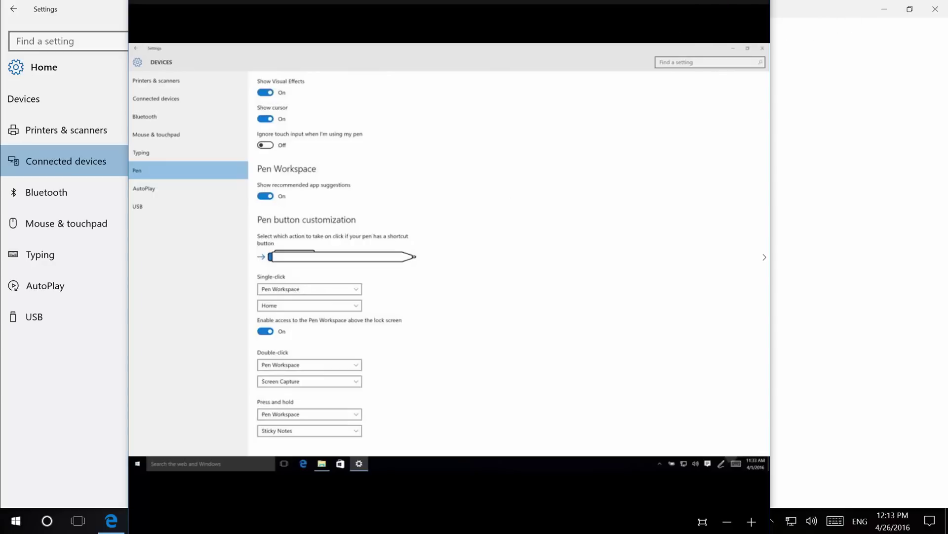
pyautogui.press('Escape')
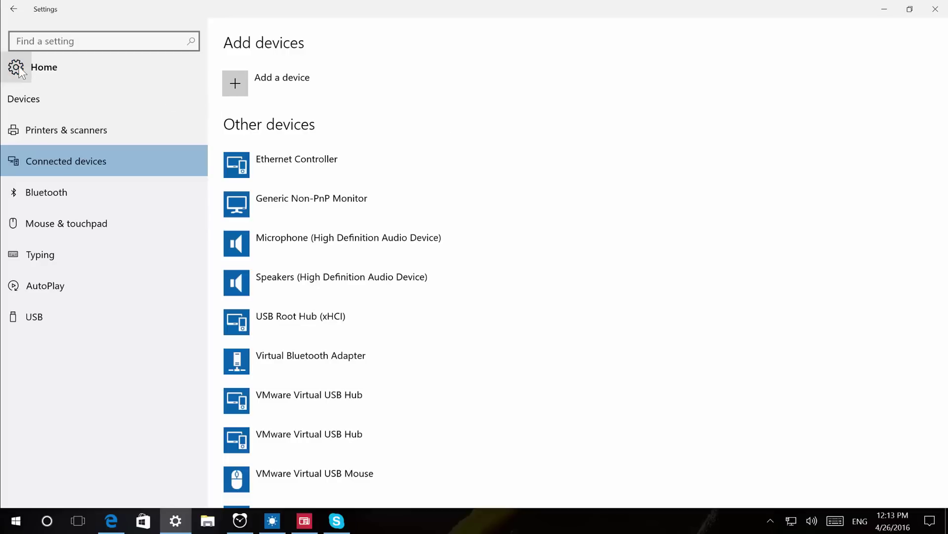
pyautogui.click(14, 11)
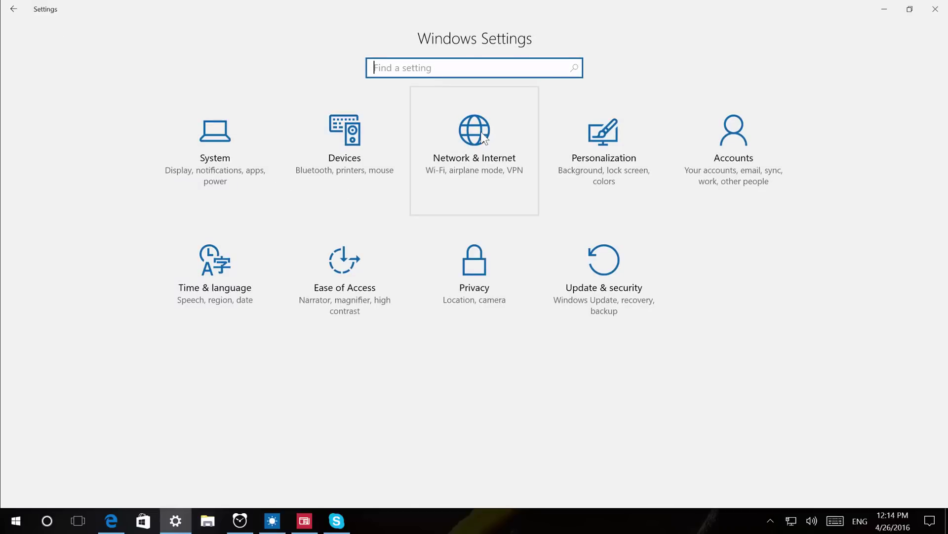
# - View the Network & Internet Status and Dial-up pages, open and cancel the new connection setup, and return to Settings home
pyautogui.click(483, 137)
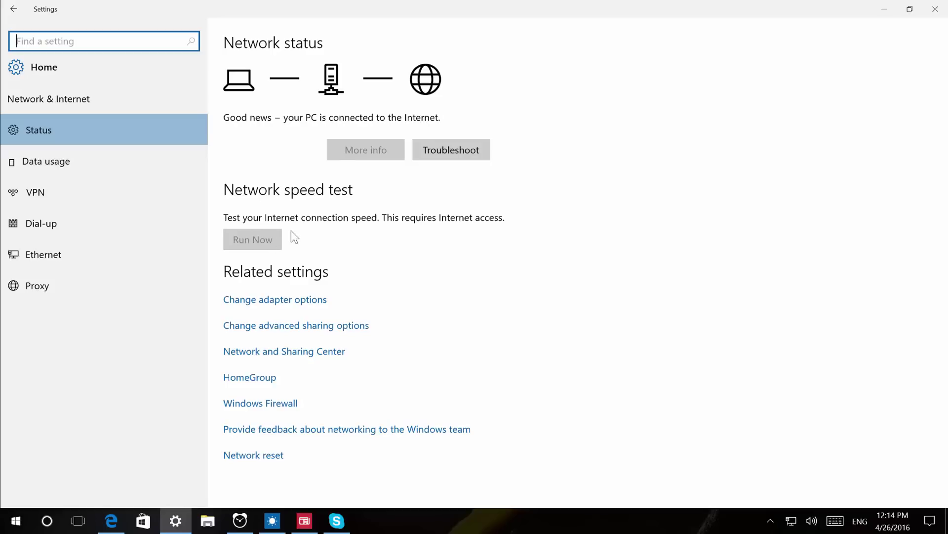
pyautogui.click(63, 225)
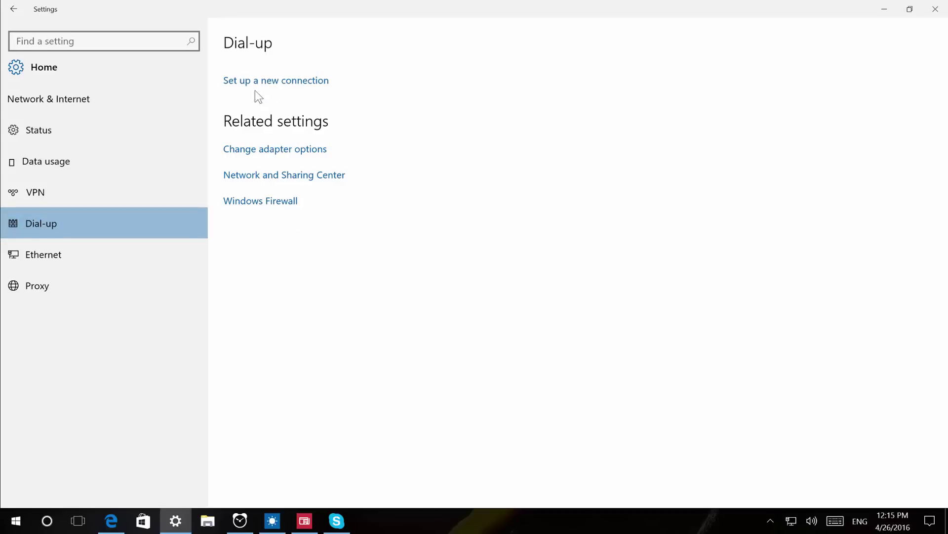
pyautogui.click(292, 84)
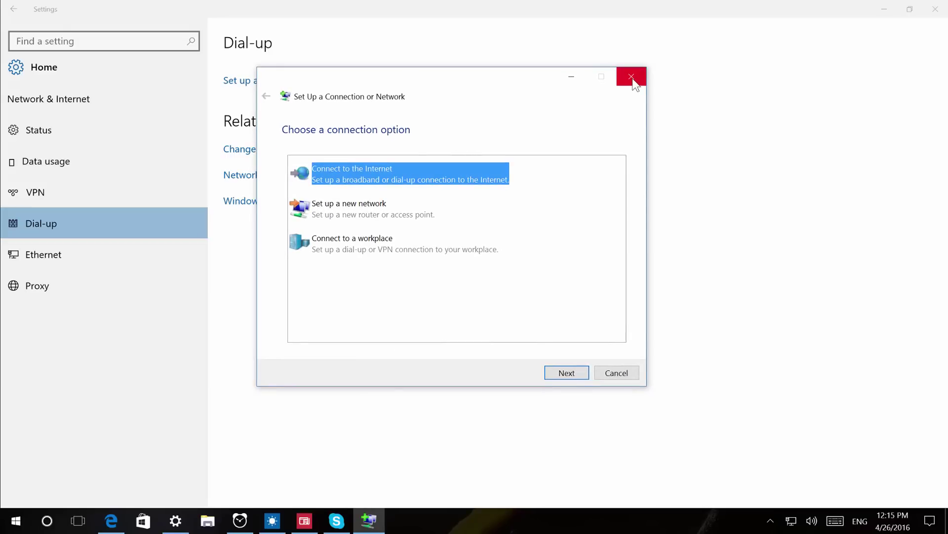
pyautogui.click(611, 376)
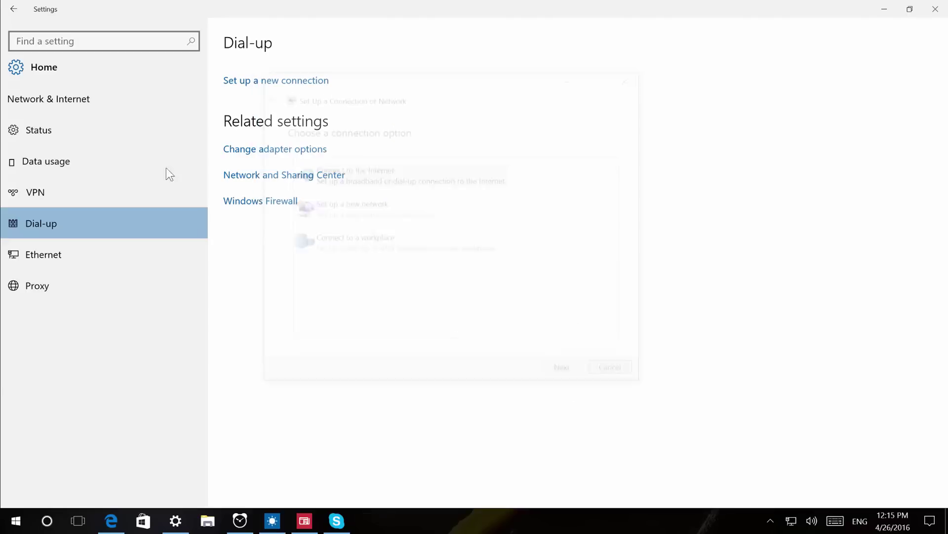
pyautogui.click(22, 75)
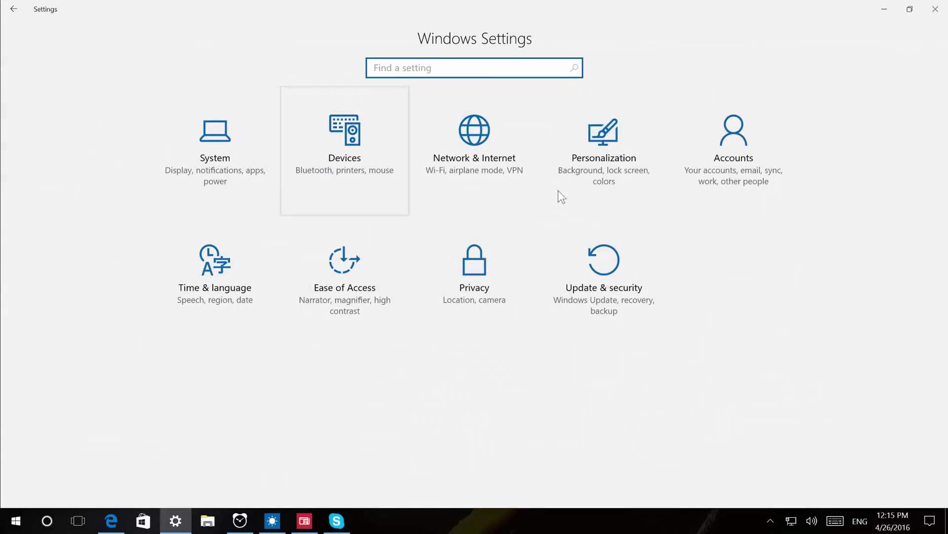
# - Look through the Personalization settings pages: Background, Colors, Lock screen, Themes, Start and Taskbar
pyautogui.click(613, 147)
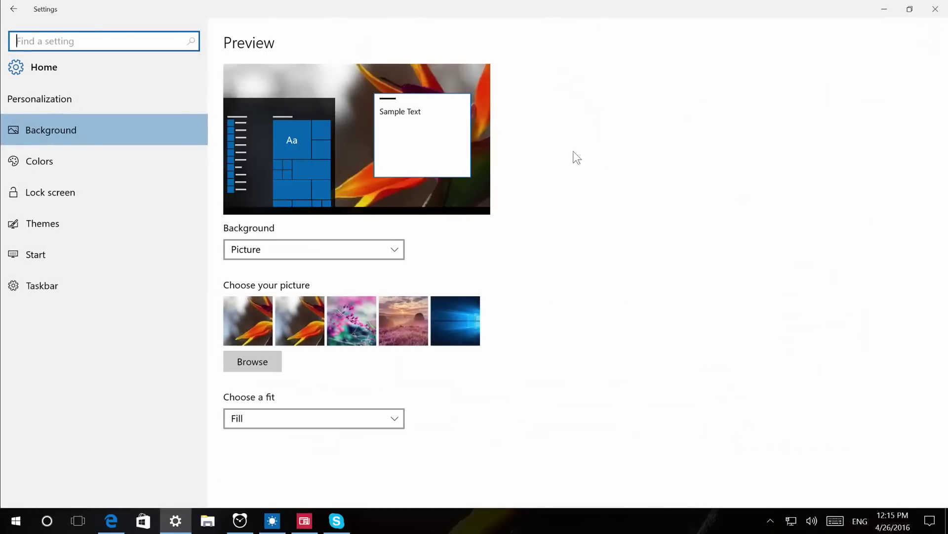
pyautogui.click(109, 168)
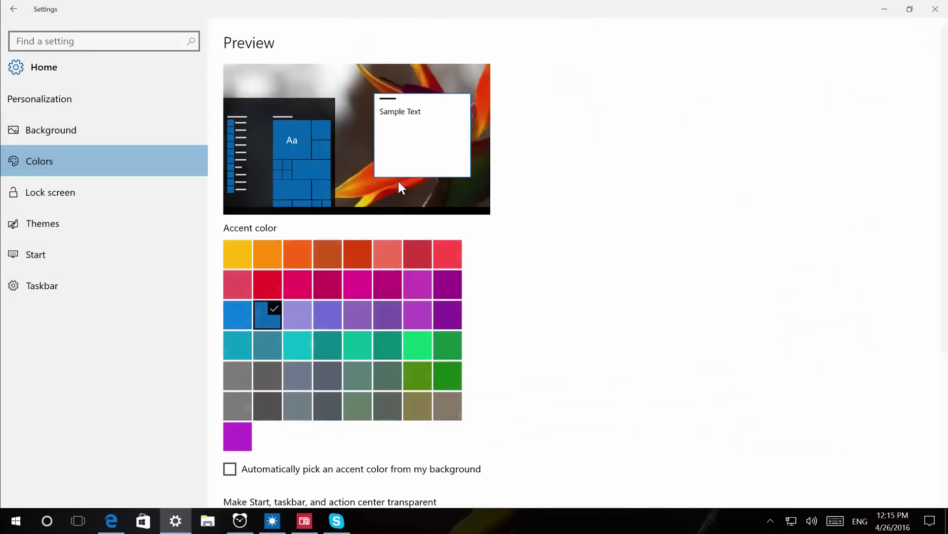
pyautogui.scroll(-5, 398, 181)
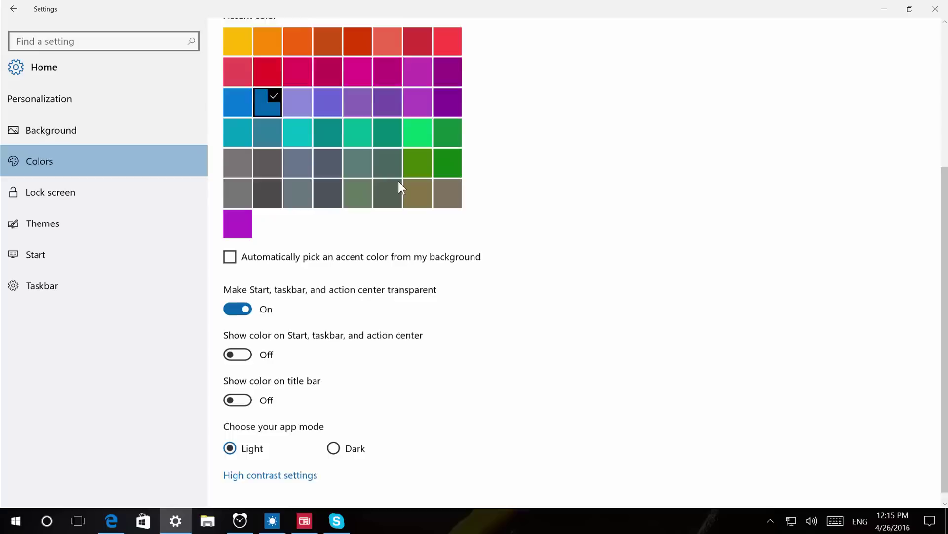
pyautogui.click(72, 195)
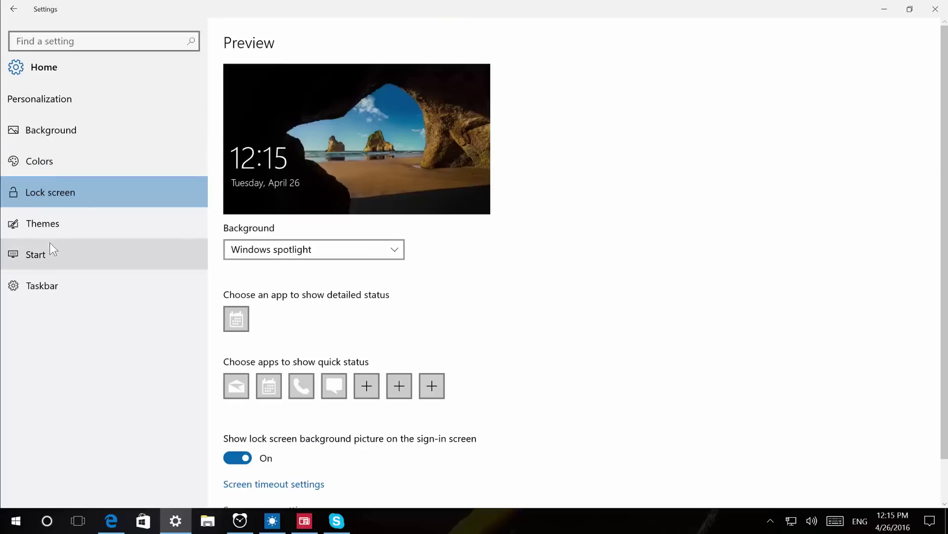
pyautogui.click(61, 223)
pyautogui.click(46, 261)
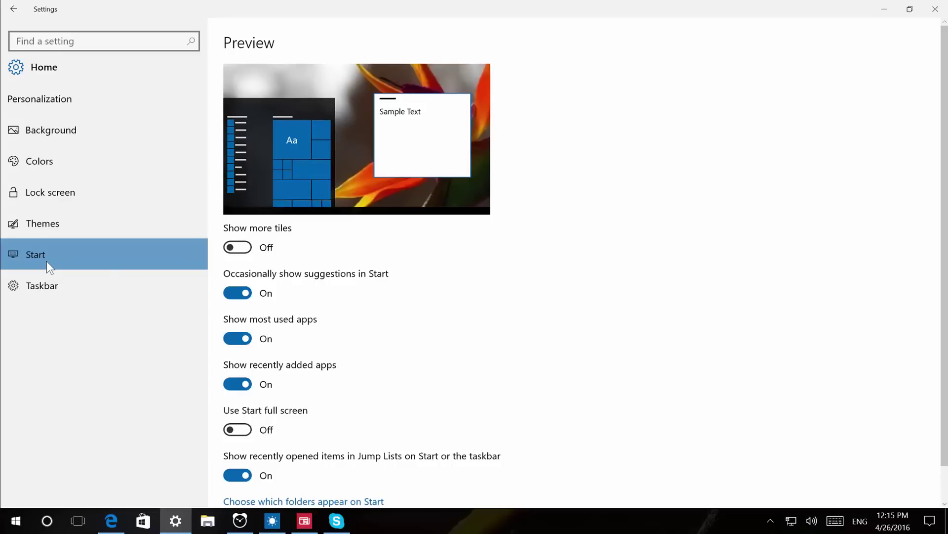
pyautogui.scroll(-1, 435, 270)
pyautogui.click(89, 291)
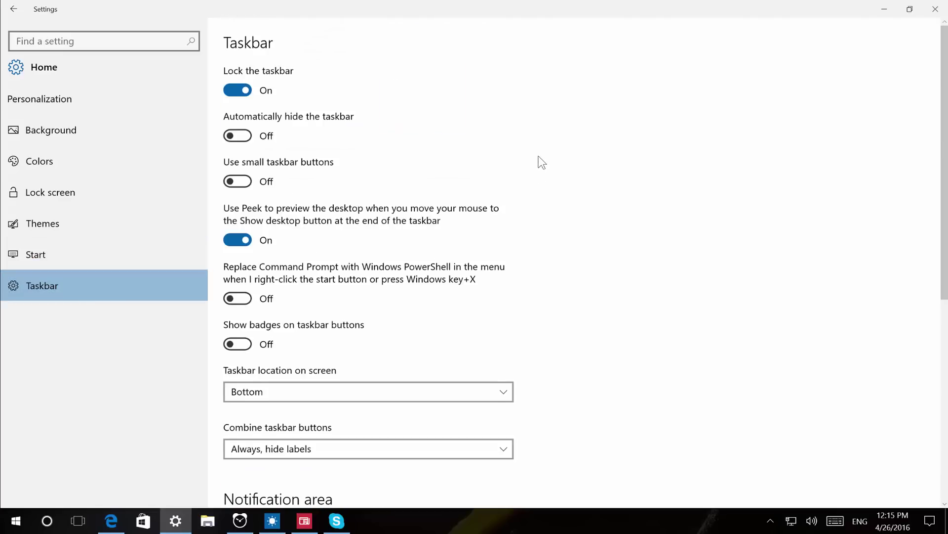
# - Review the Taskbar settings, turn on badges for taskbar buttons, and return to the Settings home page
pyautogui.scroll(-2, 542, 162)
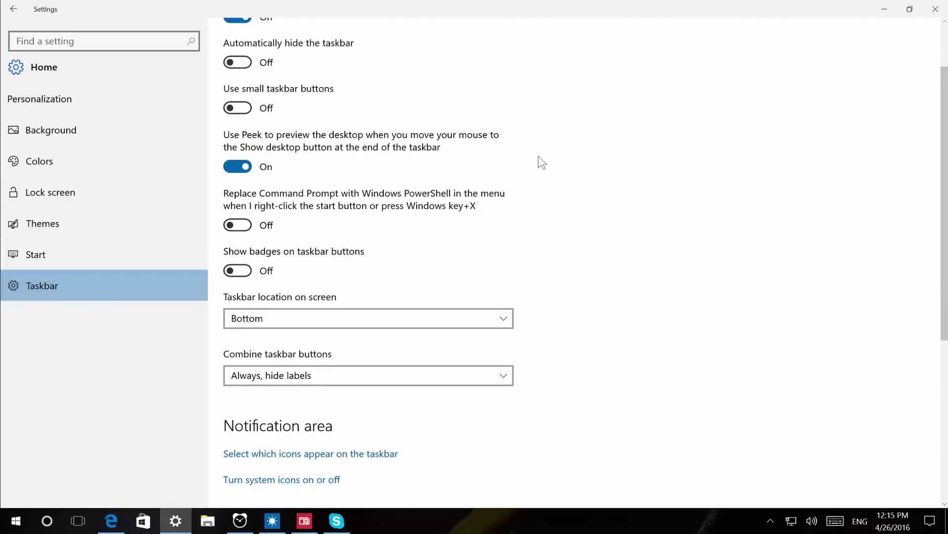
pyautogui.scroll(-5, 542, 162)
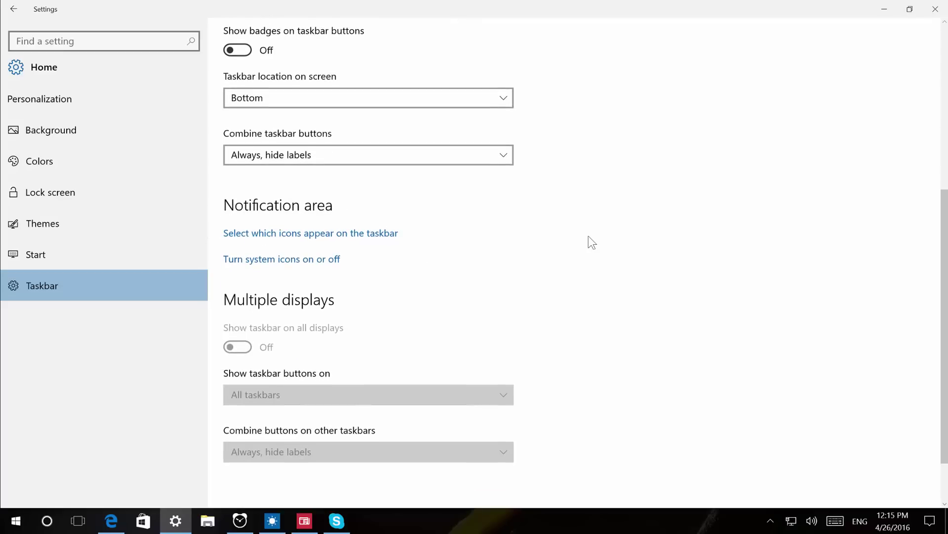
pyautogui.scroll(3, 589, 236)
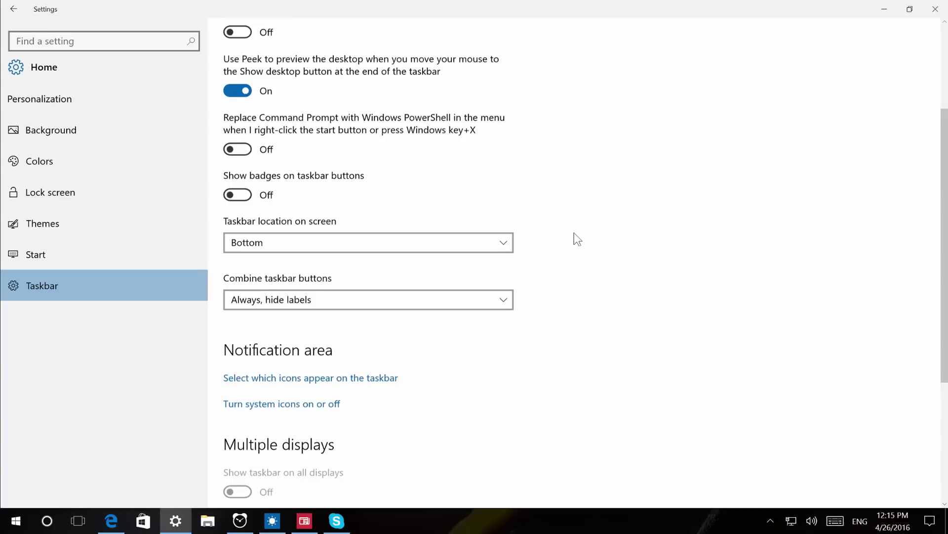
pyautogui.click(242, 198)
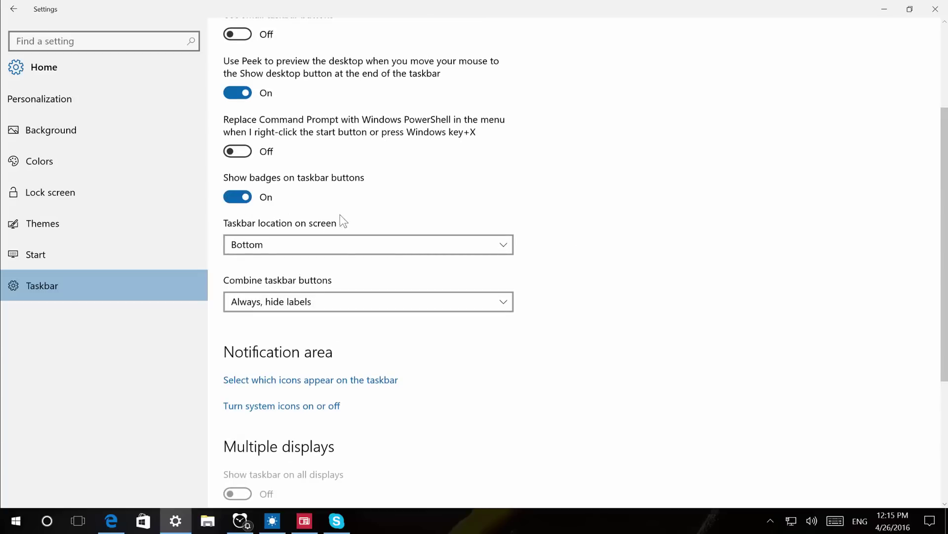
pyautogui.click(22, 67)
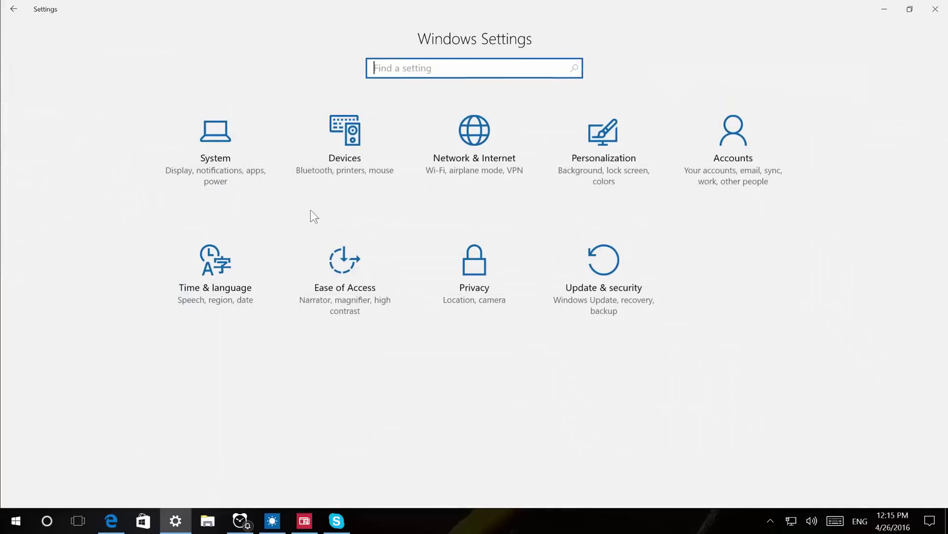
# - In the Accounts sign-in options, toggle showing account details on the sign-in screen twice, and return to the Settings home page
pyautogui.click(737, 168)
pyautogui.click(64, 195)
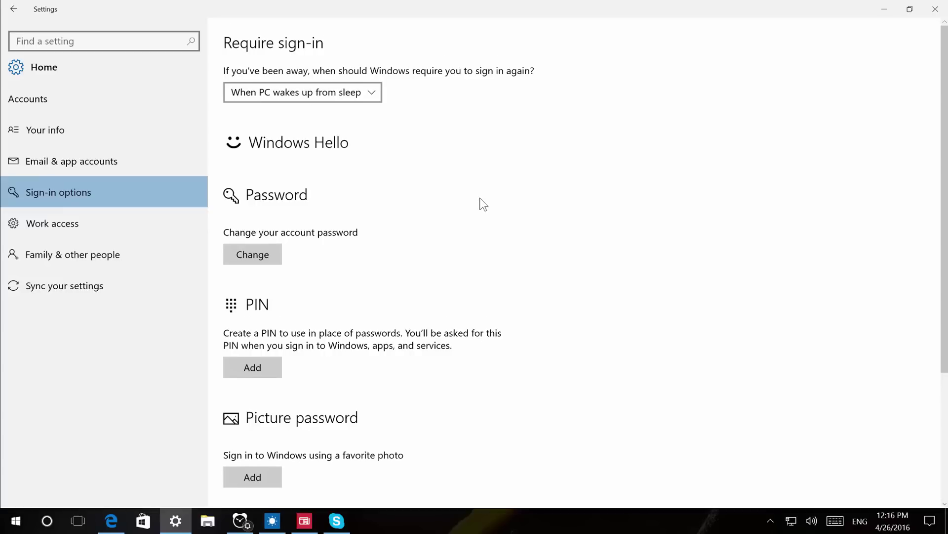
pyautogui.scroll(-5, 483, 204)
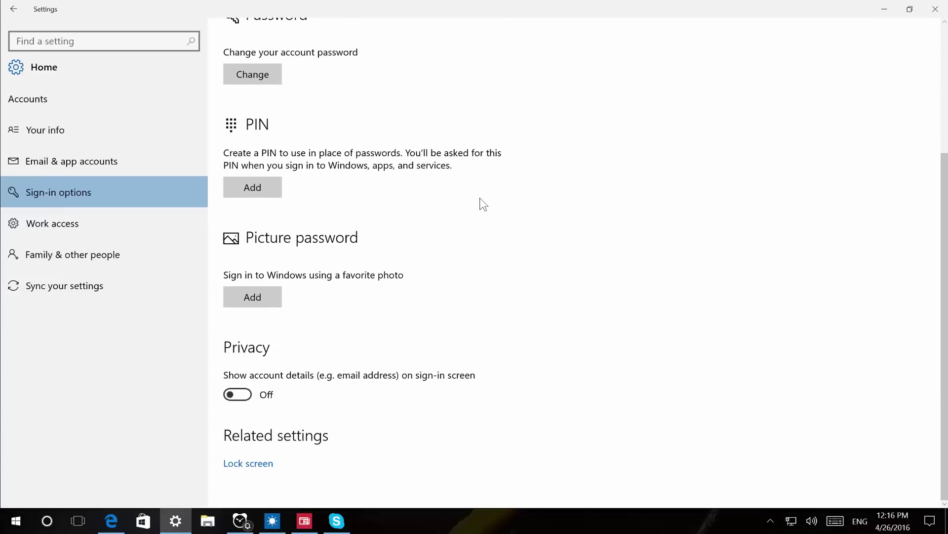
pyautogui.click(241, 394)
pyautogui.click(237, 394)
pyautogui.click(17, 68)
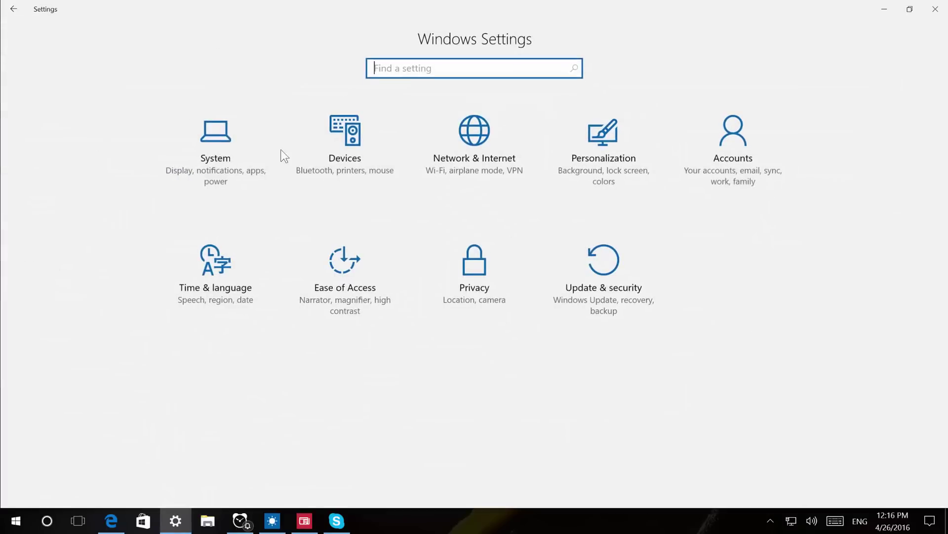
# - View the Time & language settings and the Ease of Access Narrator and Magnifier pages, and return to the Settings home page
pyautogui.click(206, 286)
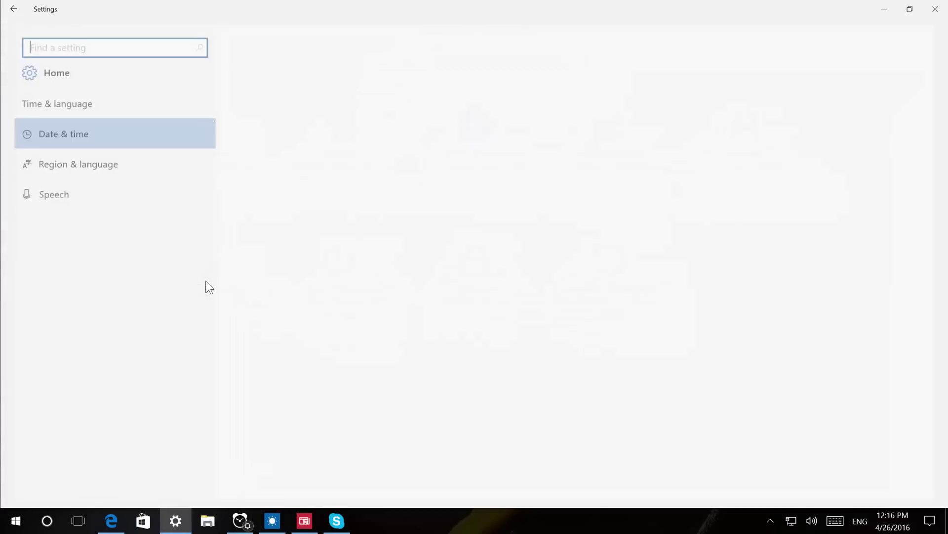
pyautogui.click(14, 9)
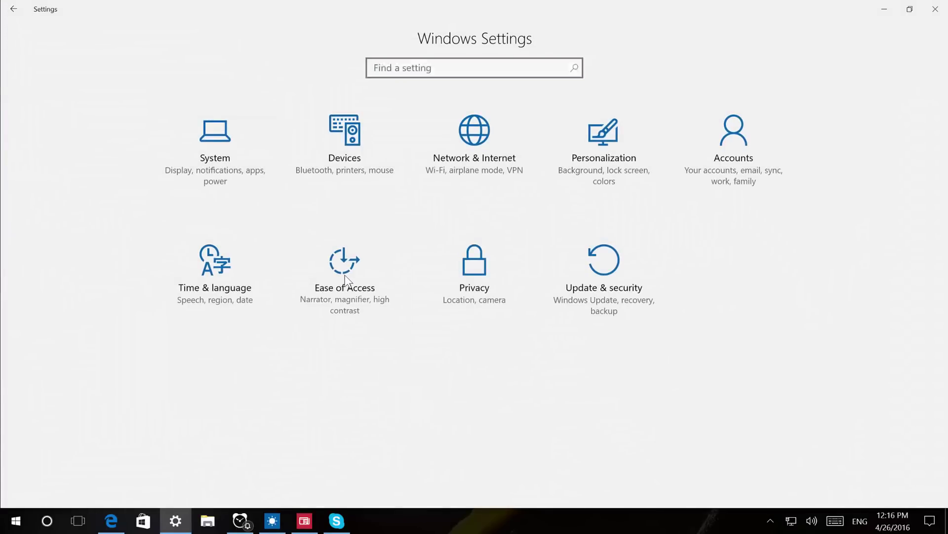
pyautogui.click(345, 275)
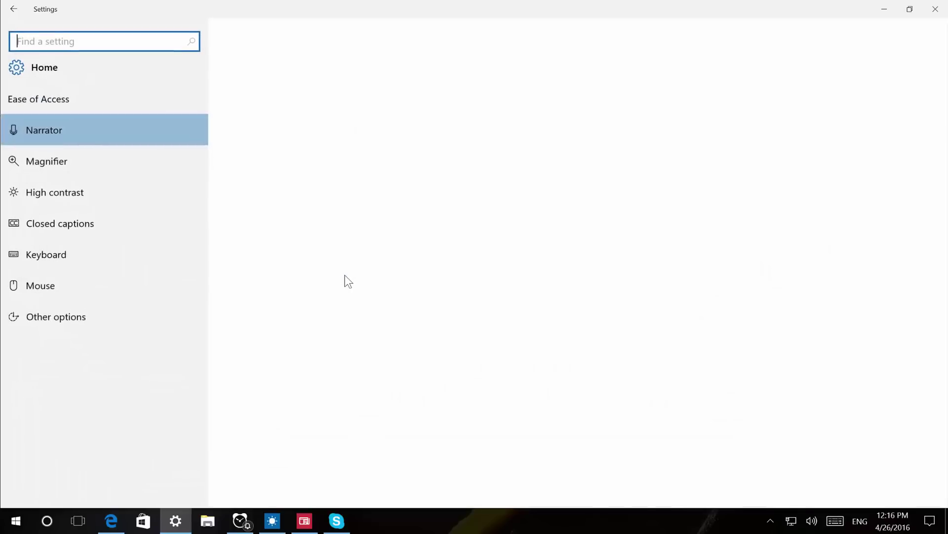
pyautogui.click(63, 160)
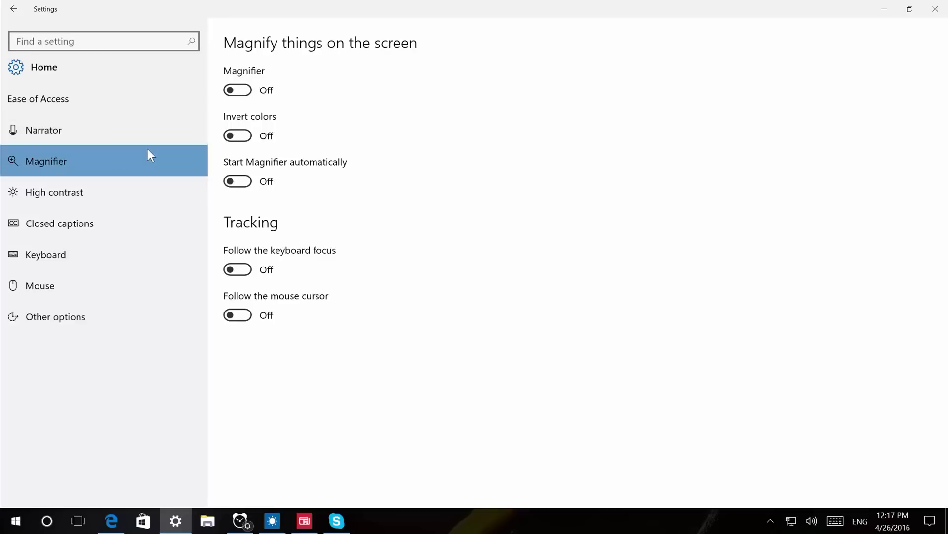
pyautogui.click(18, 68)
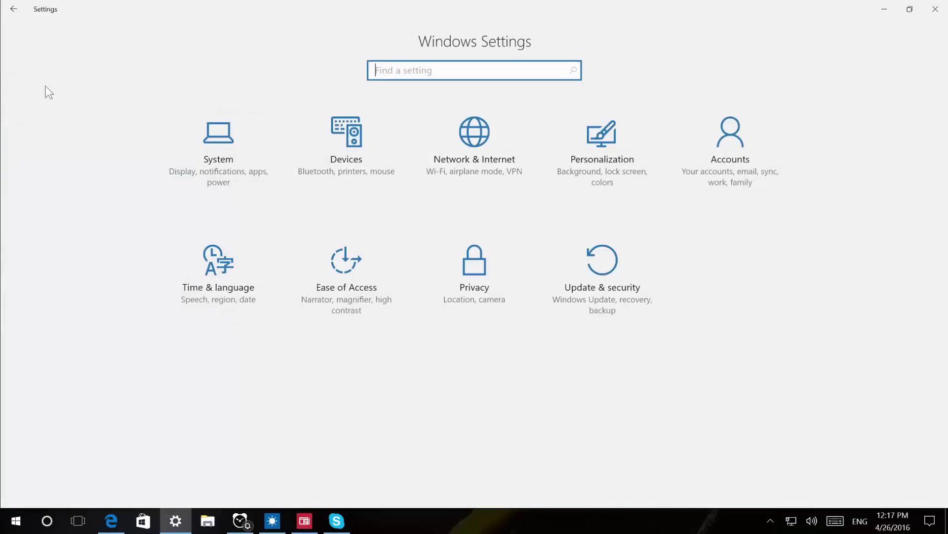
# - In the General privacy options, toggle launching apps from other devices over Bluetooth twice, and return to the Settings home page
pyautogui.click(467, 272)
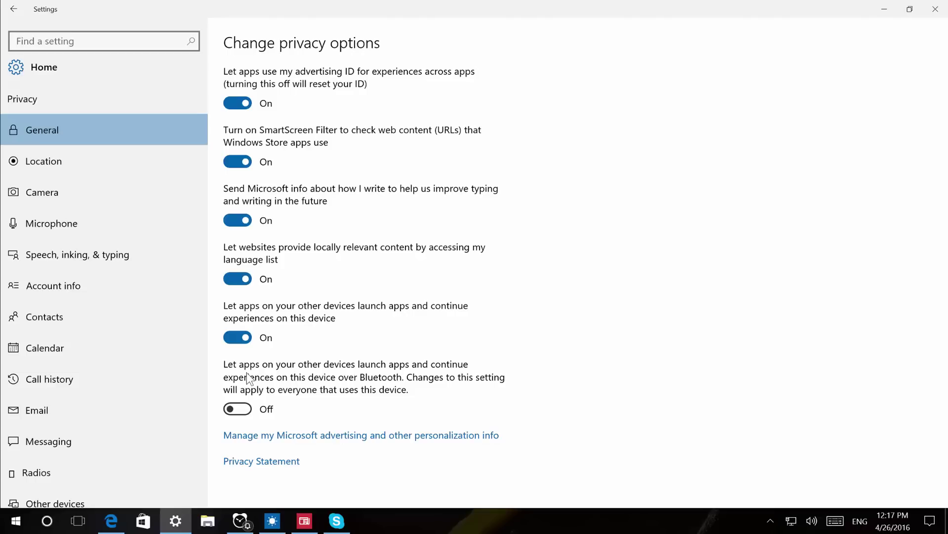
pyautogui.click(242, 409)
pyautogui.click(242, 410)
pyautogui.click(19, 70)
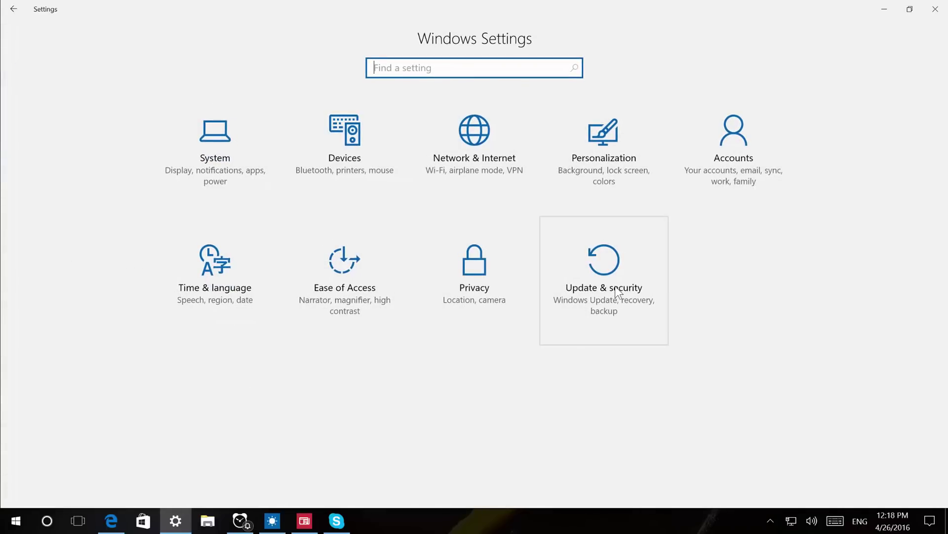
# - Look through Windows Update and its advanced options in Update & security, and close Settings
pyautogui.click(616, 292)
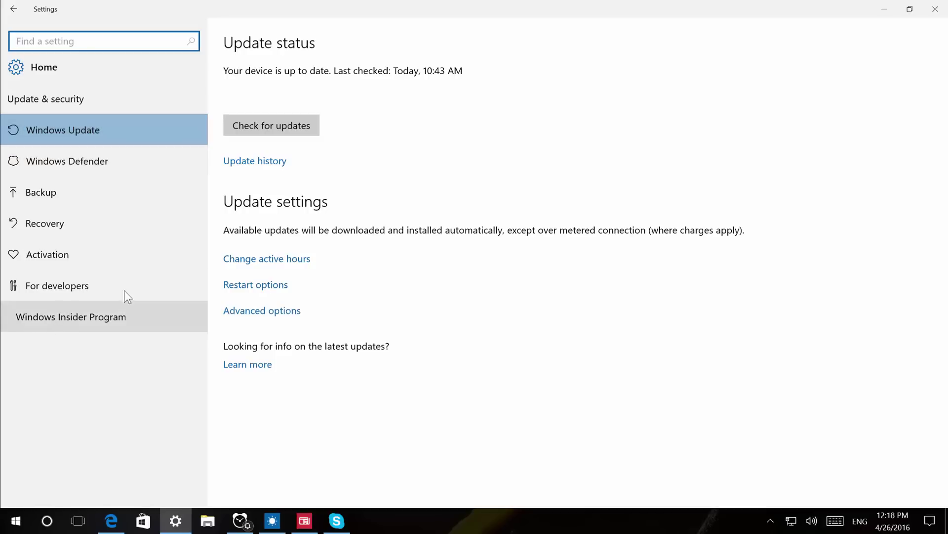
pyautogui.click(262, 311)
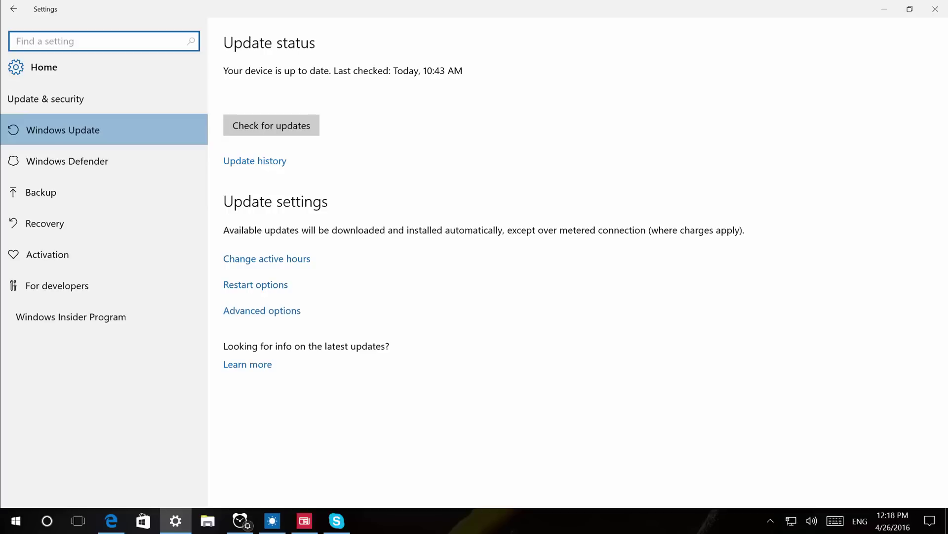
pyautogui.click(935, 10)
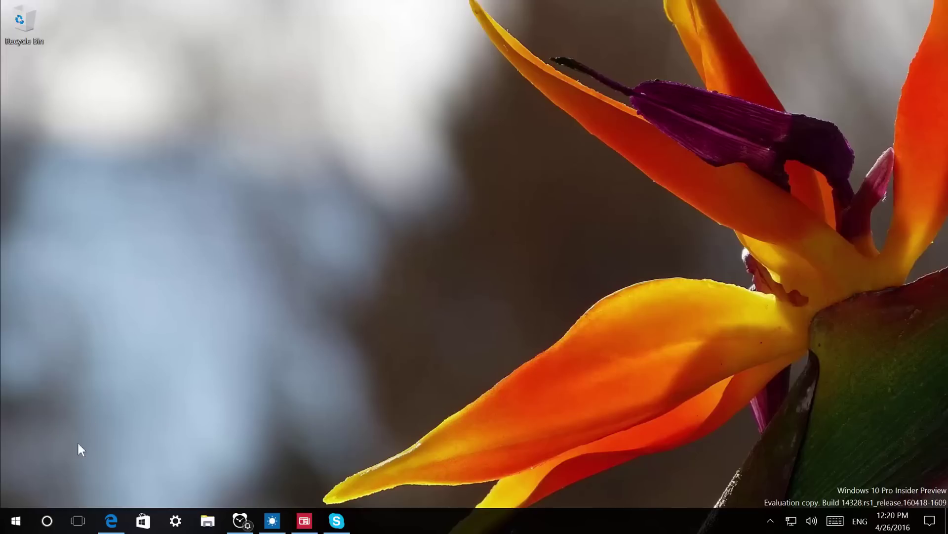
# - Briefly view the Start menu, examine Cortana's language, lock screen and Hey Cortana settings, and dismiss the pane
pyautogui.click(16, 524)
pyautogui.click(697, 296)
pyautogui.click(48, 521)
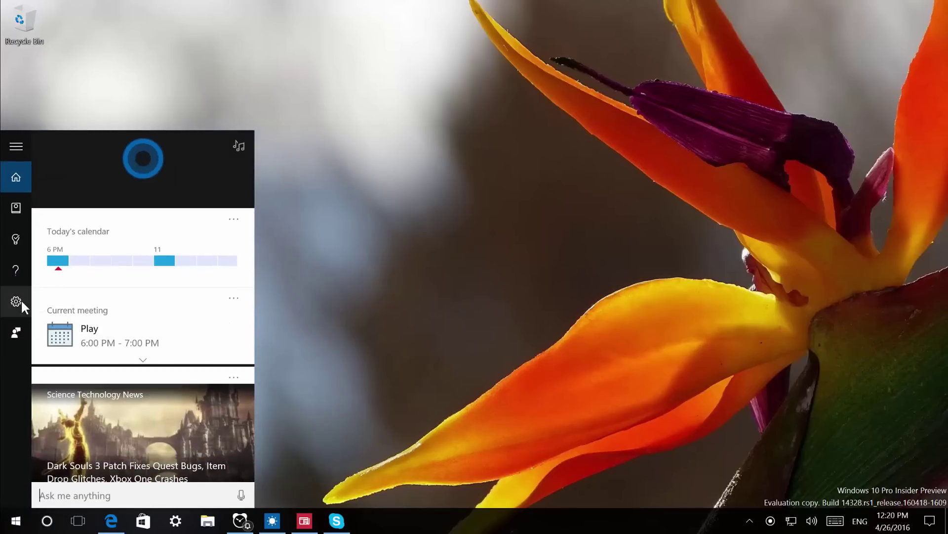
pyautogui.click(21, 302)
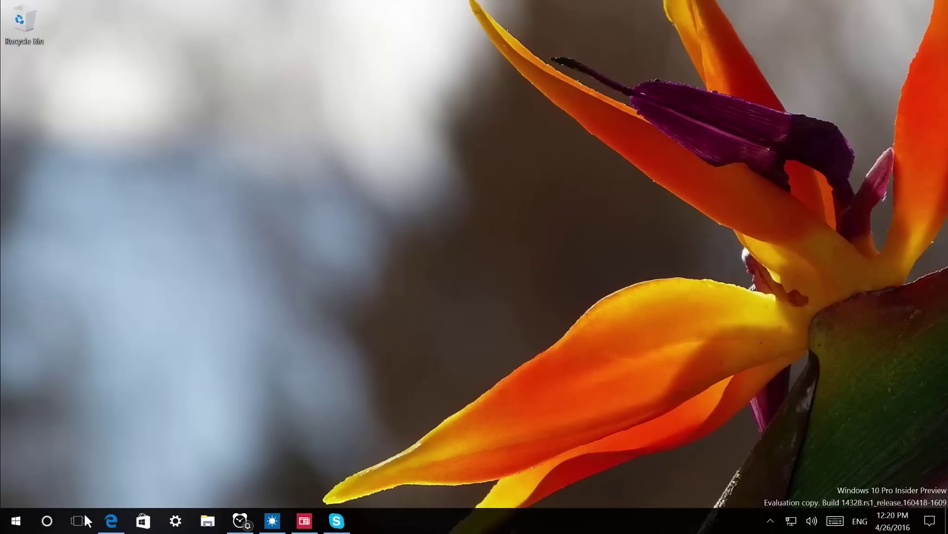
pyautogui.click(49, 524)
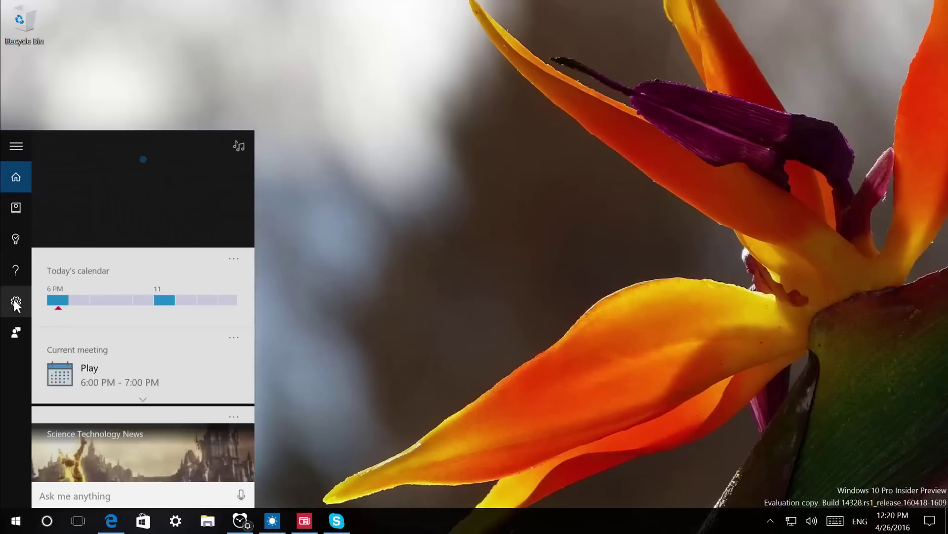
pyautogui.click(16, 302)
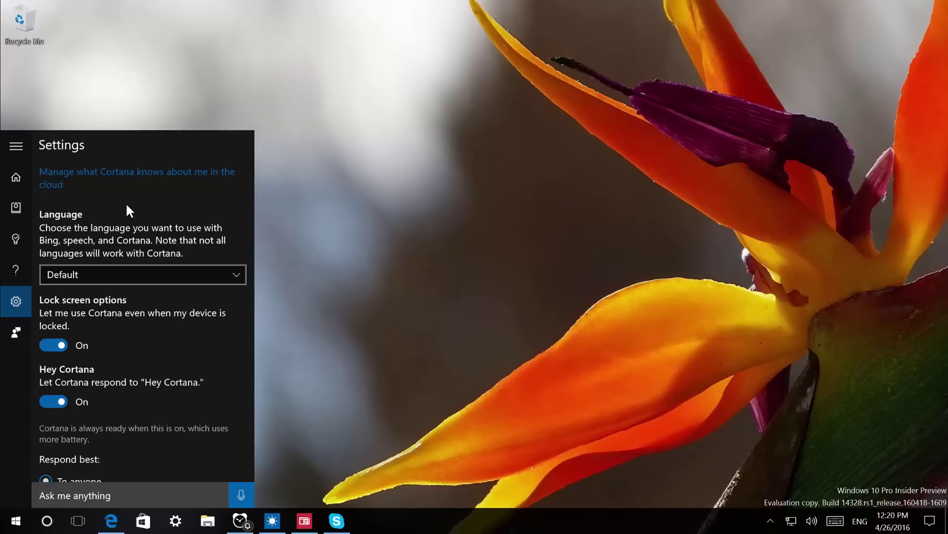
pyautogui.click(287, 244)
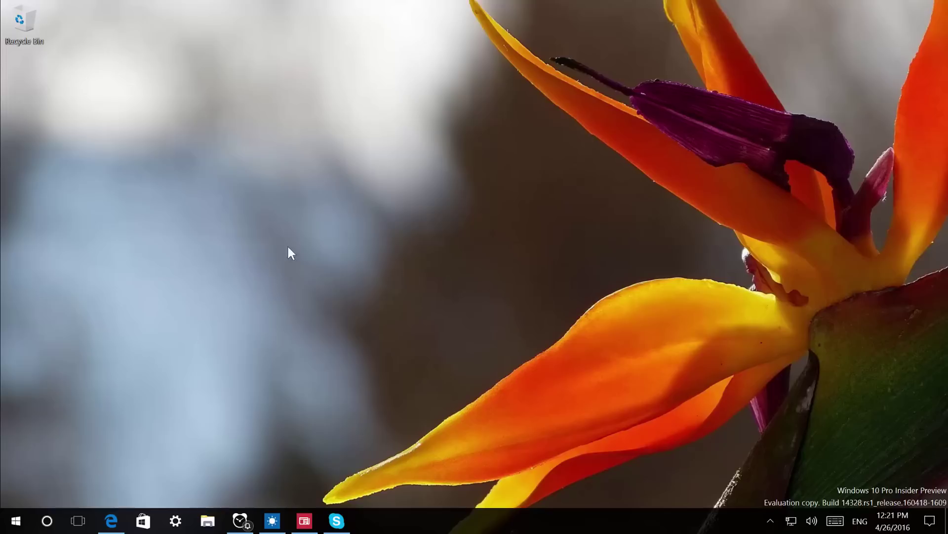
# - Lock the computer using the user account options in Start
pyautogui.click(15, 523)
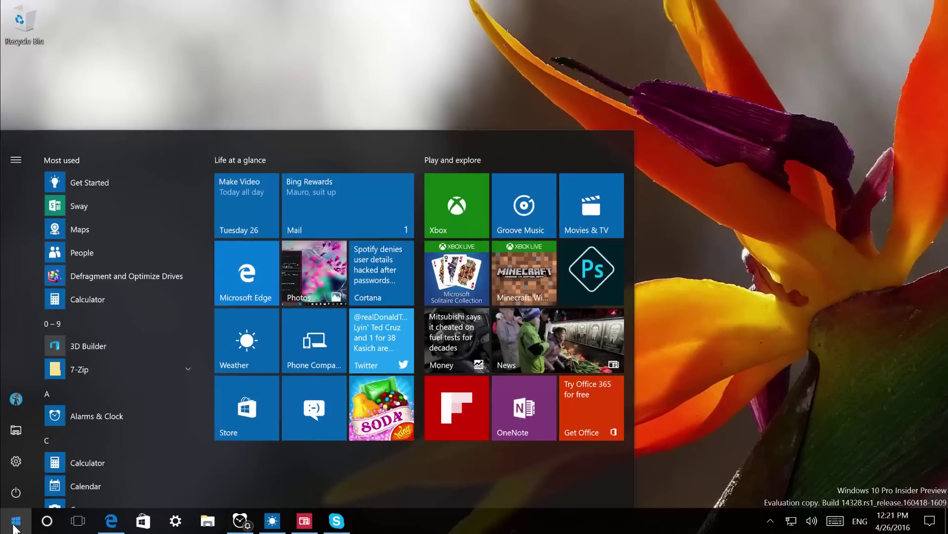
pyautogui.click(15, 396)
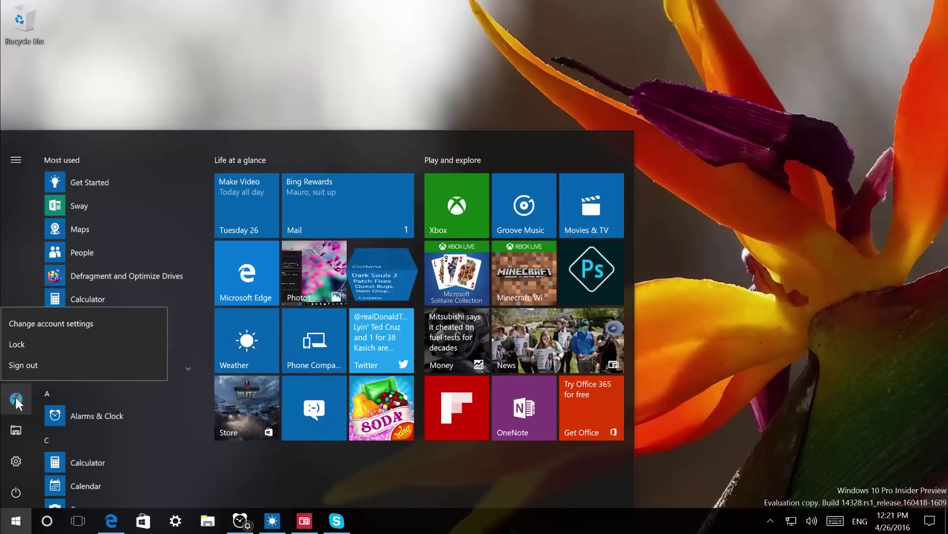
pyautogui.click(25, 345)
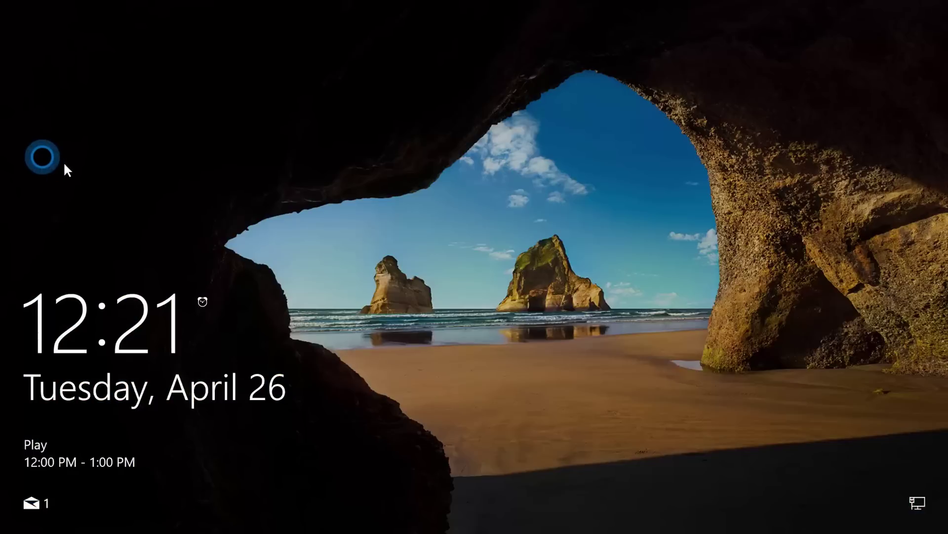
# - Start Cortana on the lock screen, ask for the current weather, and close the answer
pyautogui.click(49, 155)
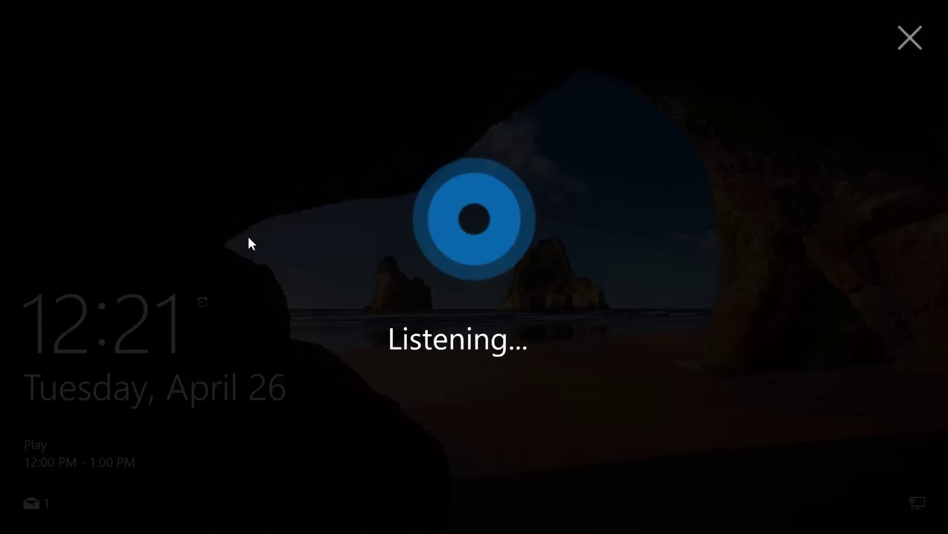
pyautogui.click(910, 38)
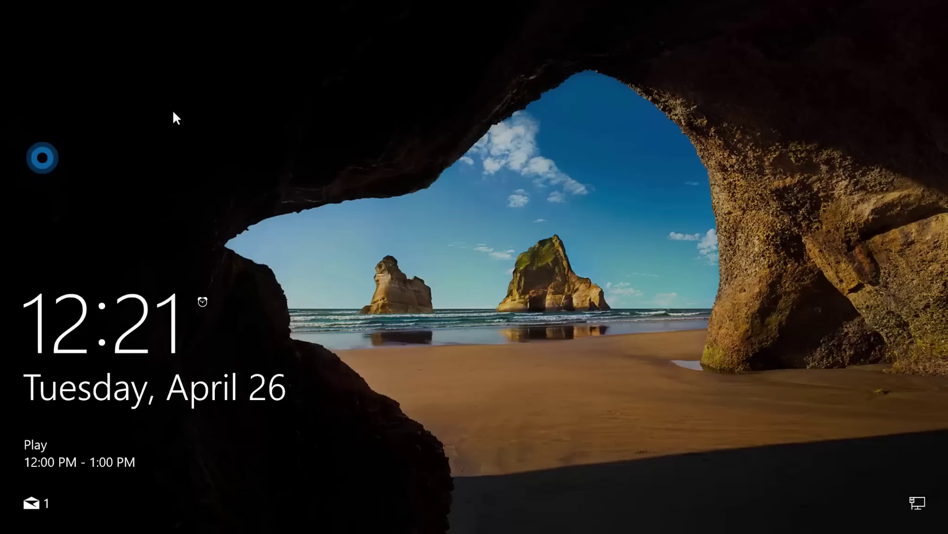
pyautogui.click(42, 156)
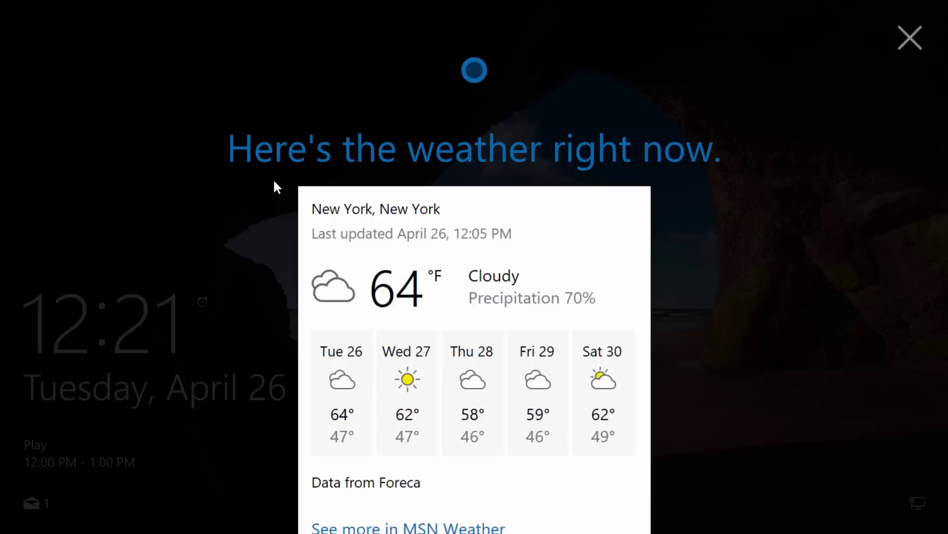
pyautogui.click(907, 43)
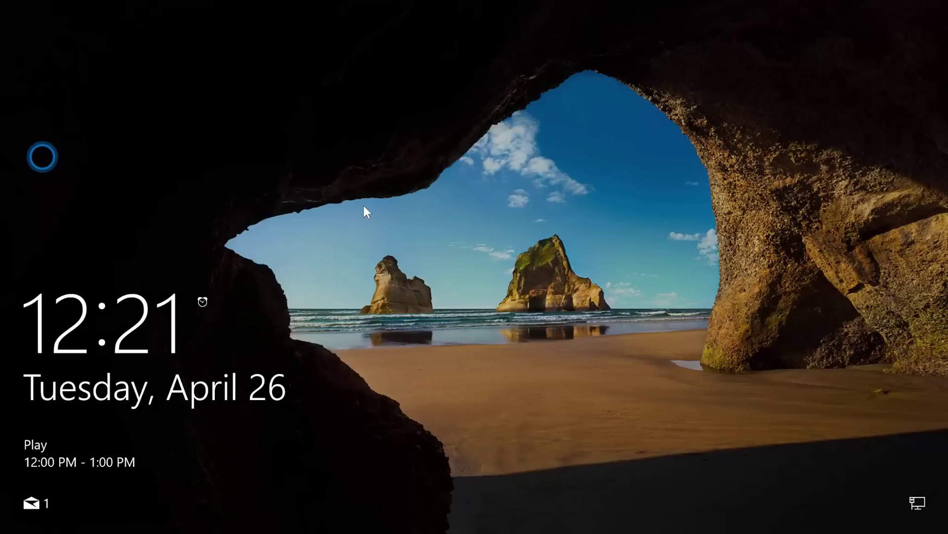
# - Call up Cortana from the lock screen, unlock the computer with the account password, and dismiss the prompt for choosing an app
pyautogui.click(45, 159)
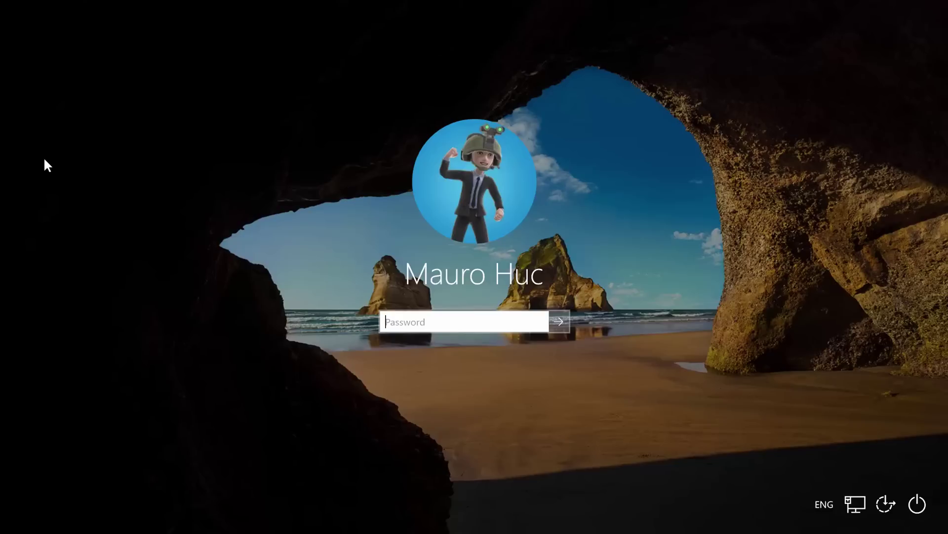
pyautogui.write('*********')
pyautogui.press('Return')
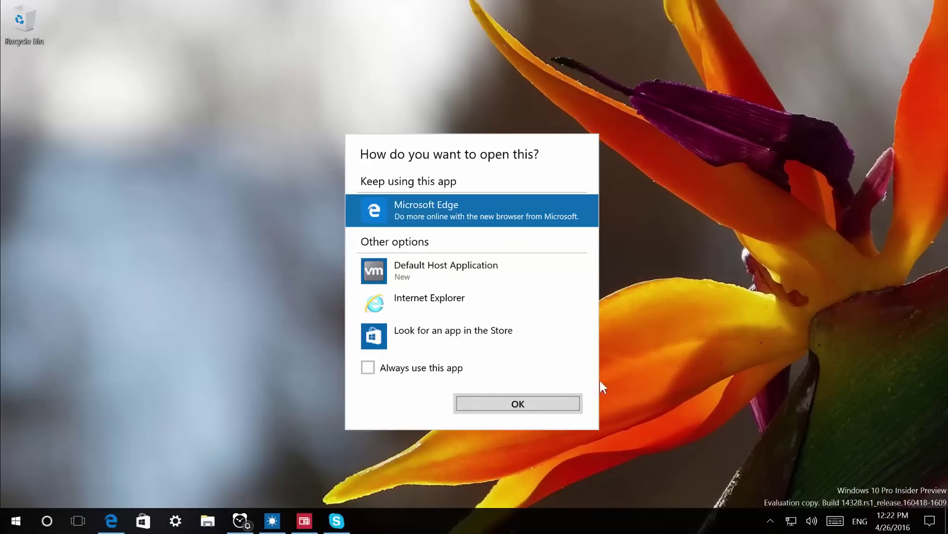
pyautogui.click(601, 259)
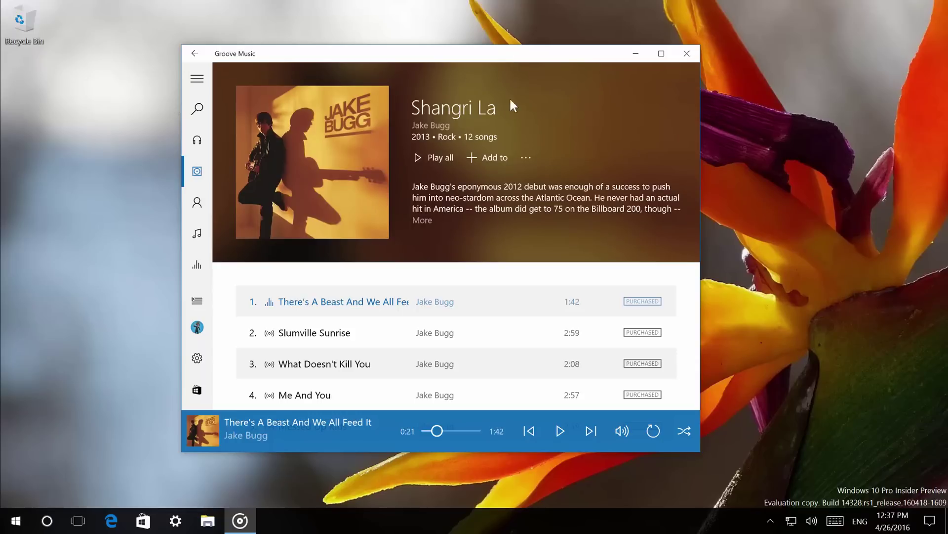
# - Turn the Groove Music playback volume all the way down
pyautogui.click(621, 427)
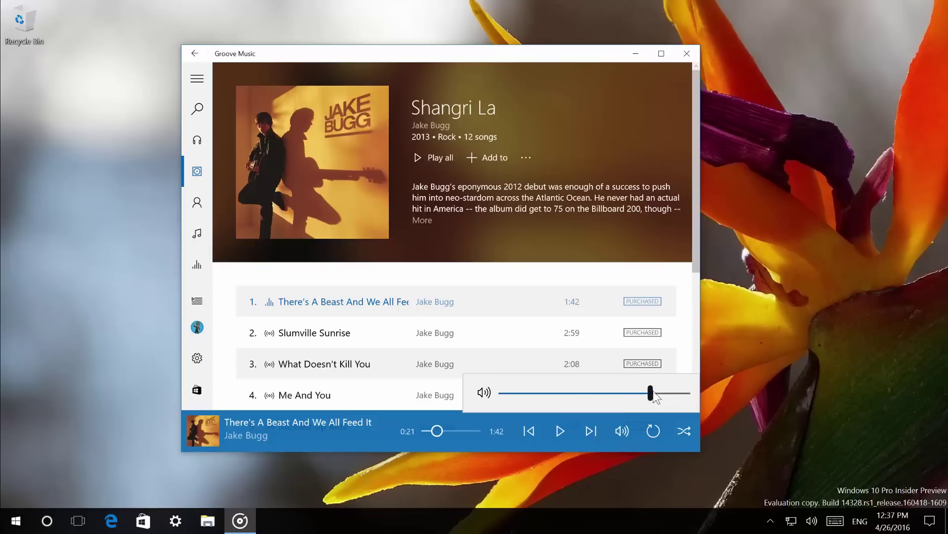
pyautogui.moveTo(653, 393); pyautogui.dragTo(501, 393)
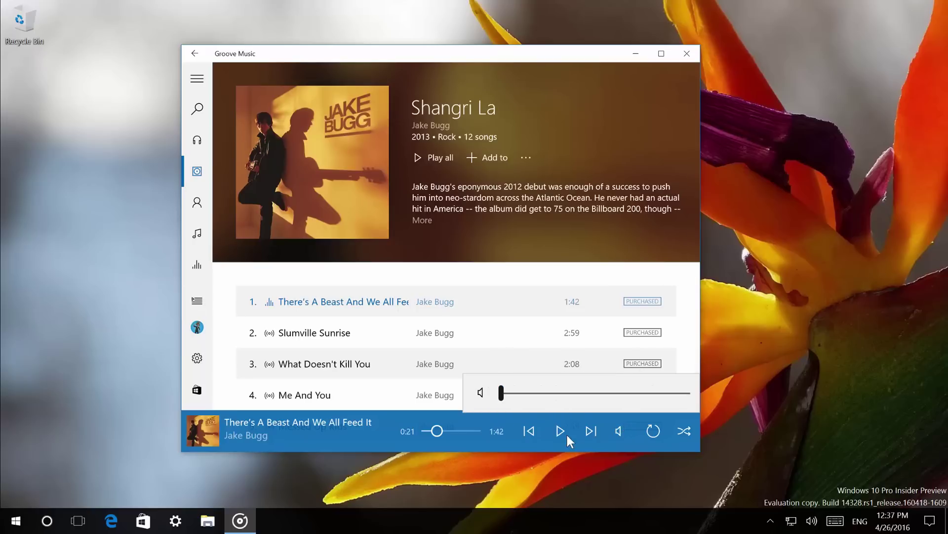
# - Raise the Groove Music playback volume slightly and resume playing the current song
pyautogui.click(565, 432)
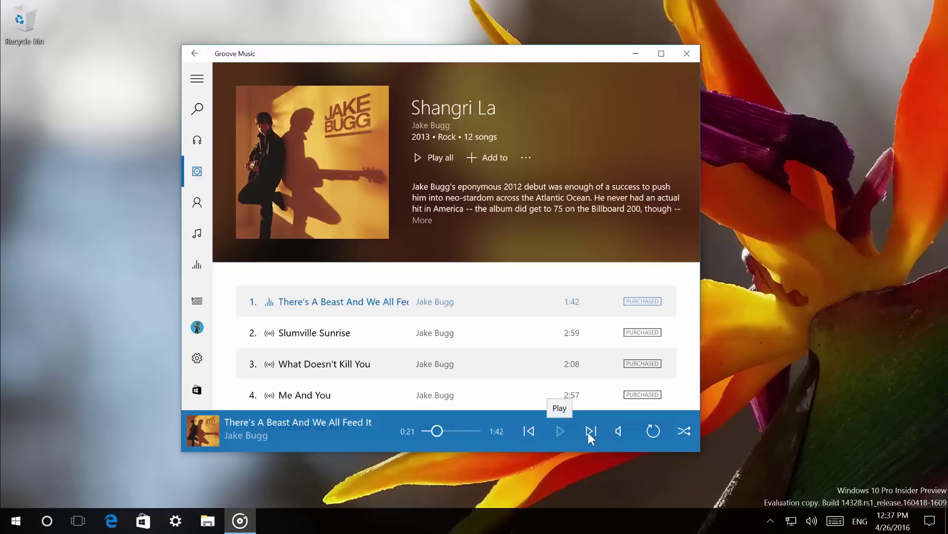
pyautogui.click(619, 430)
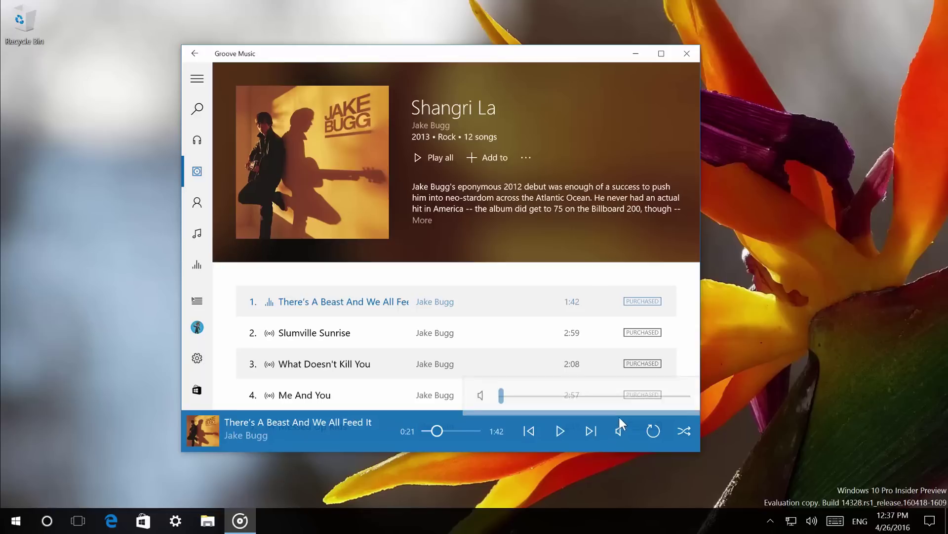
pyautogui.click(512, 393)
pyautogui.click(559, 432)
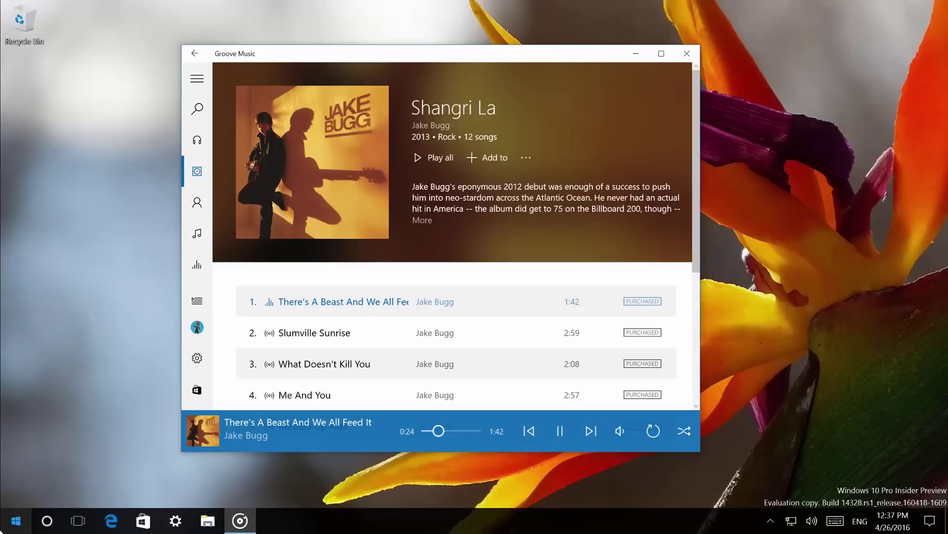
# - Lock the computer through the account options in Start while the song is playing
pyautogui.click(15, 521)
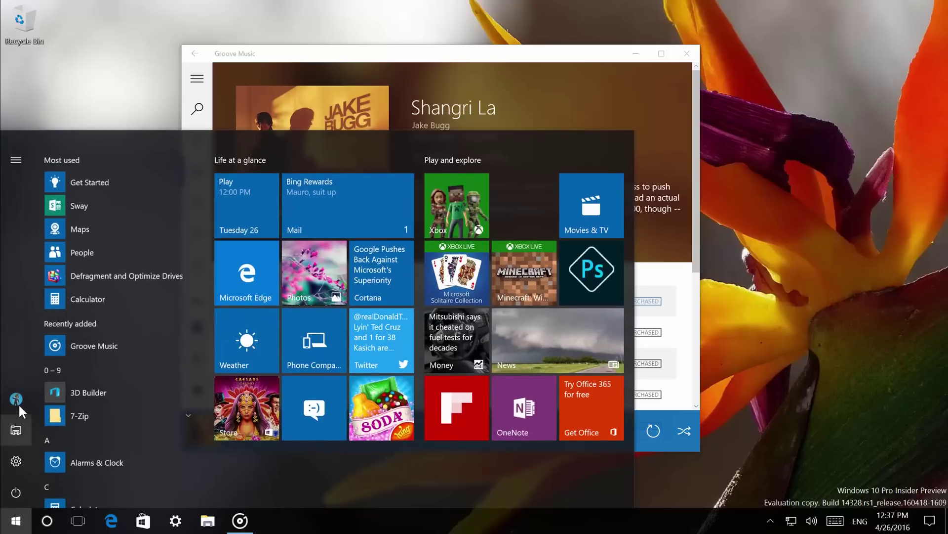
pyautogui.click(19, 402)
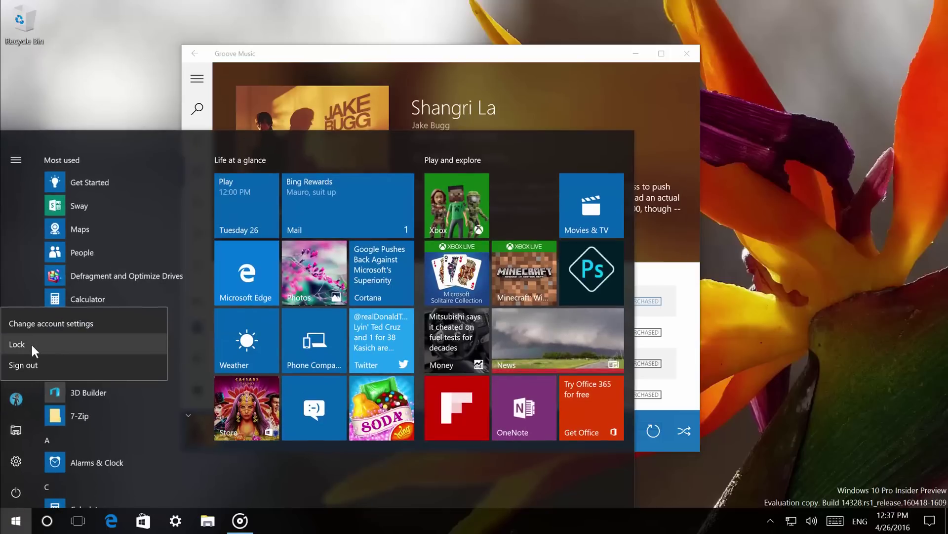
pyautogui.click(33, 351)
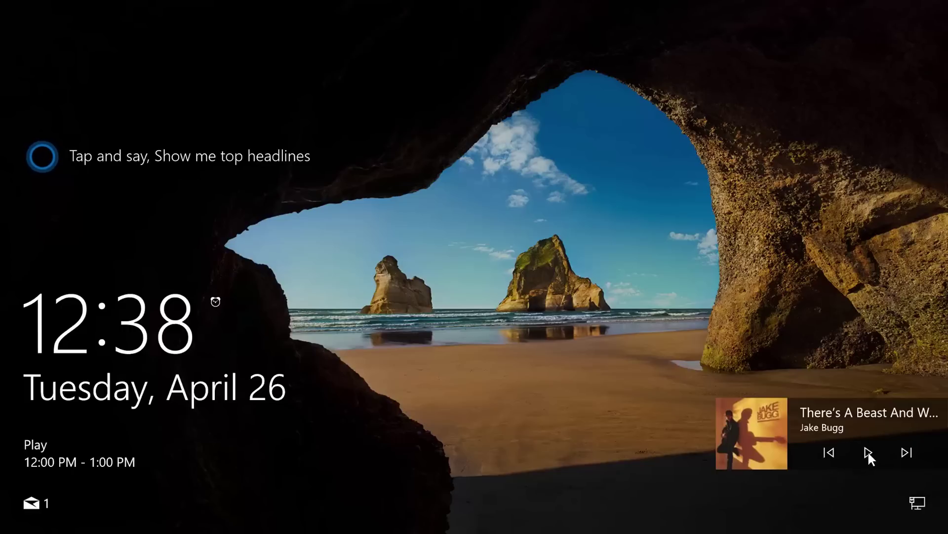
# - Unlock the computer with the account password and close Groove Music
pyautogui.click(552, 279)
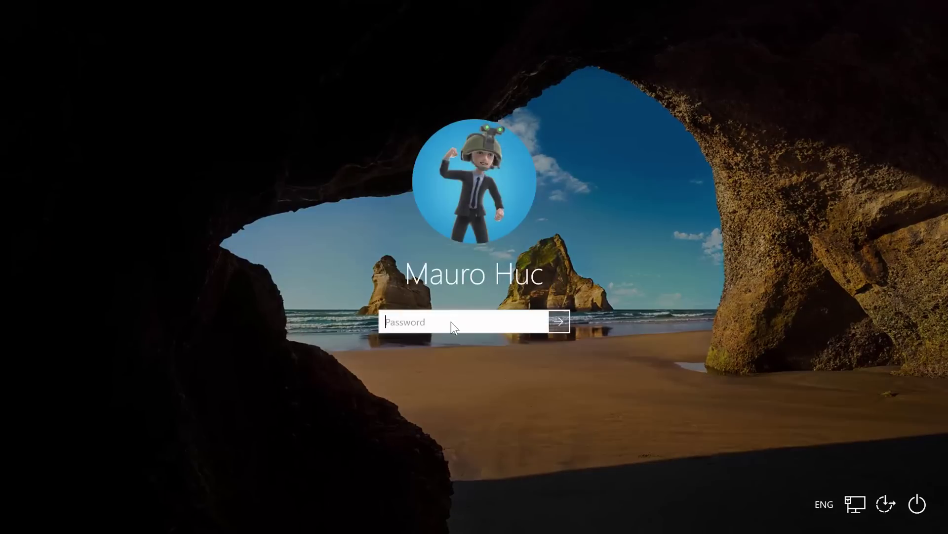
pyautogui.write('*********')
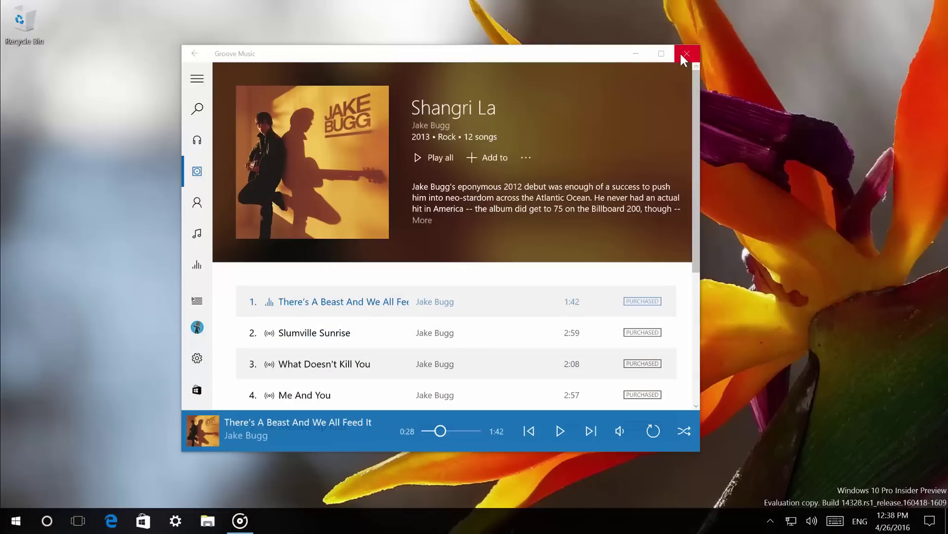
pyautogui.click(685, 53)
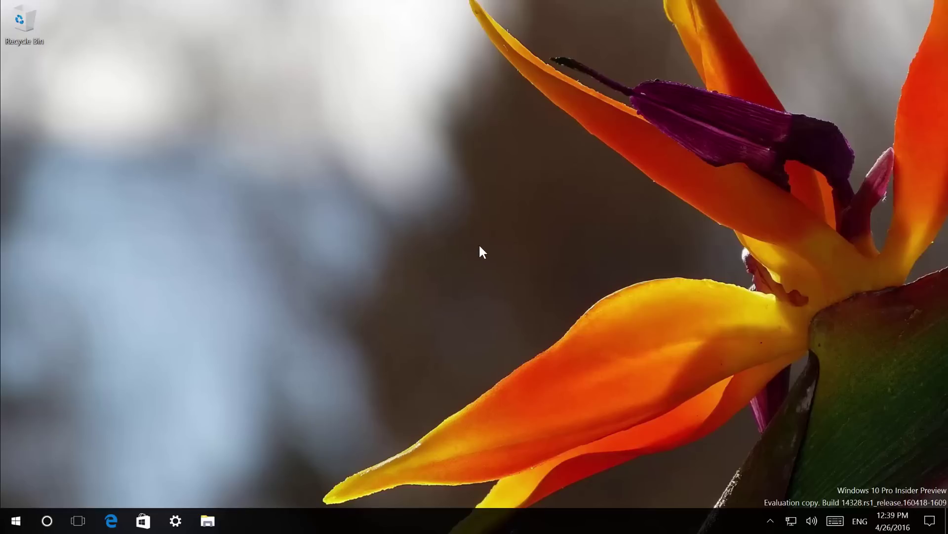
# - Enable the Windows Ink Workspace button on the taskbar
pyautogui.rightClick(718, 525)
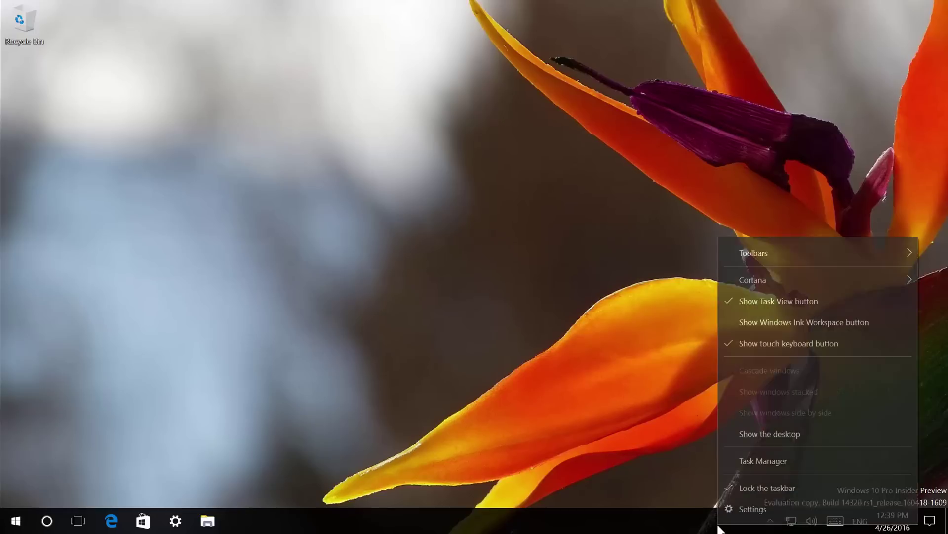
pyautogui.click(680, 520)
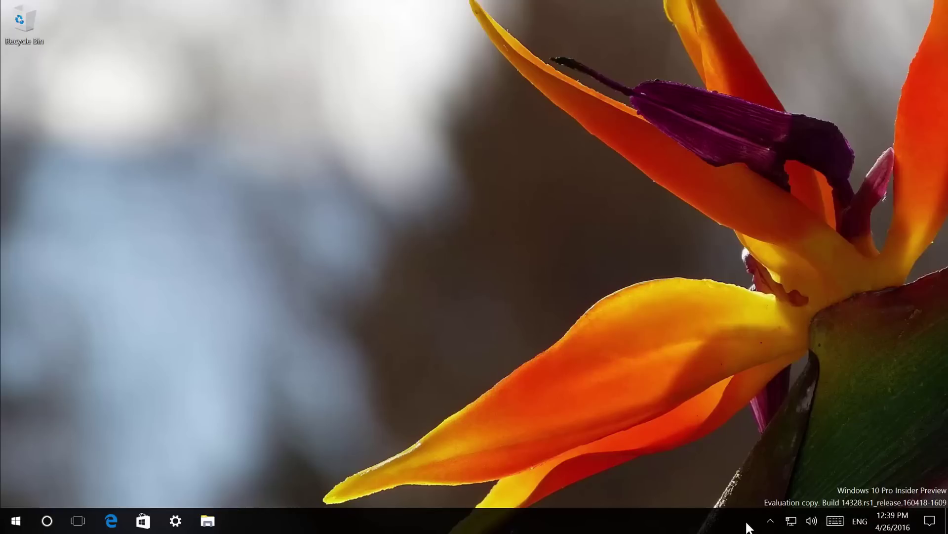
pyautogui.rightClick(710, 519)
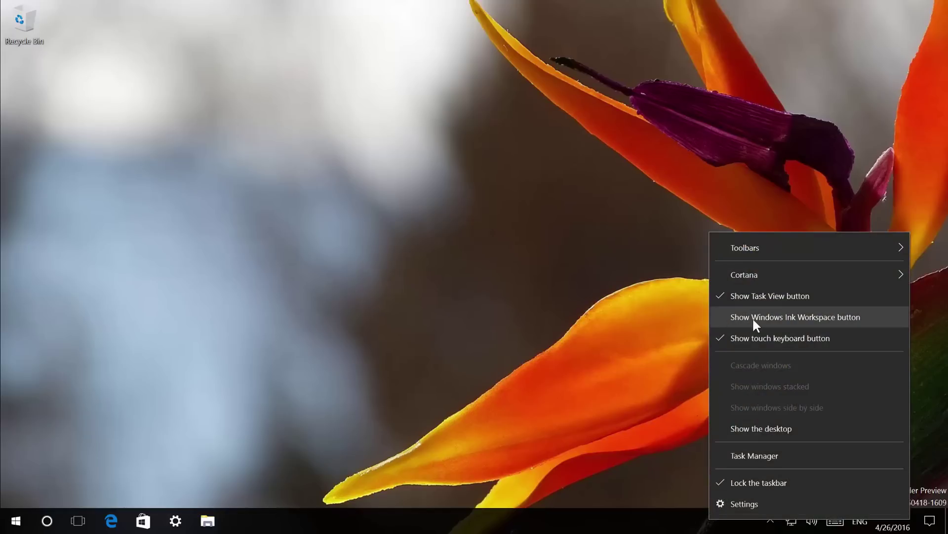
pyautogui.click(813, 326)
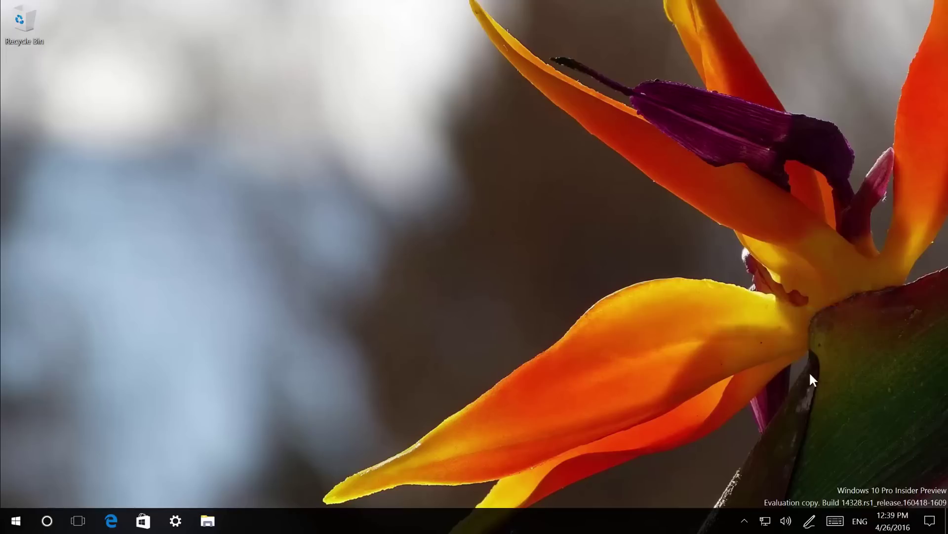
# - Go from Windows Ink Workspace to the suggested pen apps in the Store and maximize the Store window
pyautogui.click(810, 523)
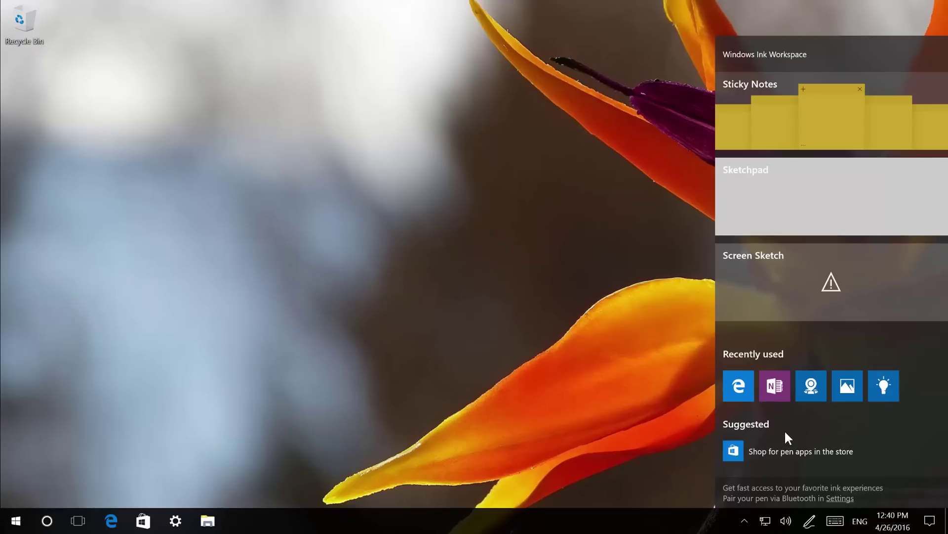
pyautogui.click(751, 452)
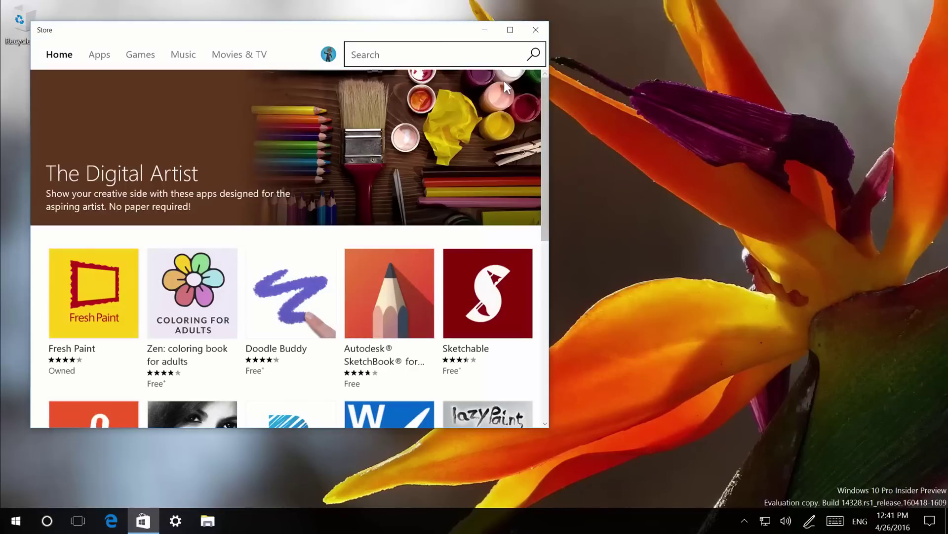
pyautogui.click(510, 29)
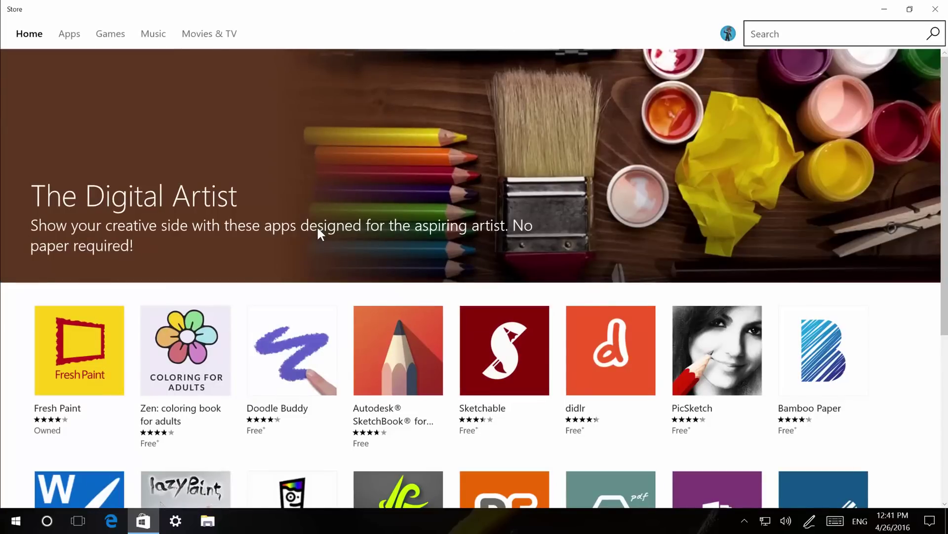
# - Look through the apps in The Digital Artist collection, then restore the Store window's size and close it
pyautogui.scroll(-5, 430, 252)
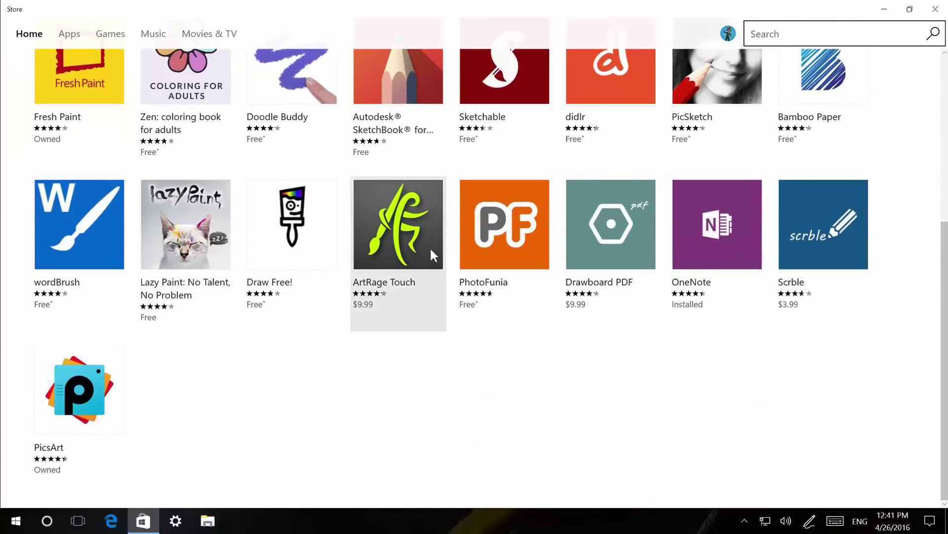
pyautogui.scroll(5, 431, 250)
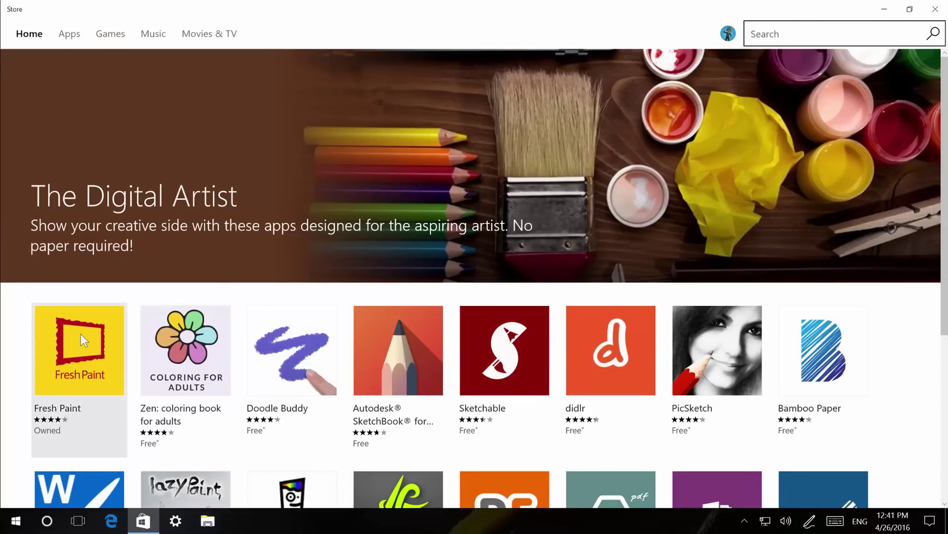
pyautogui.scroll(-5, 429, 292)
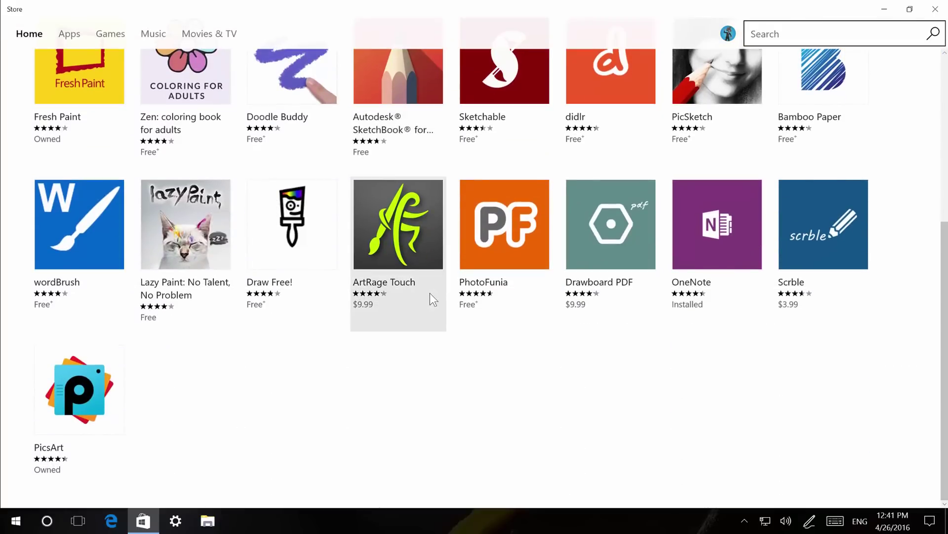
pyautogui.scroll(5, 430, 292)
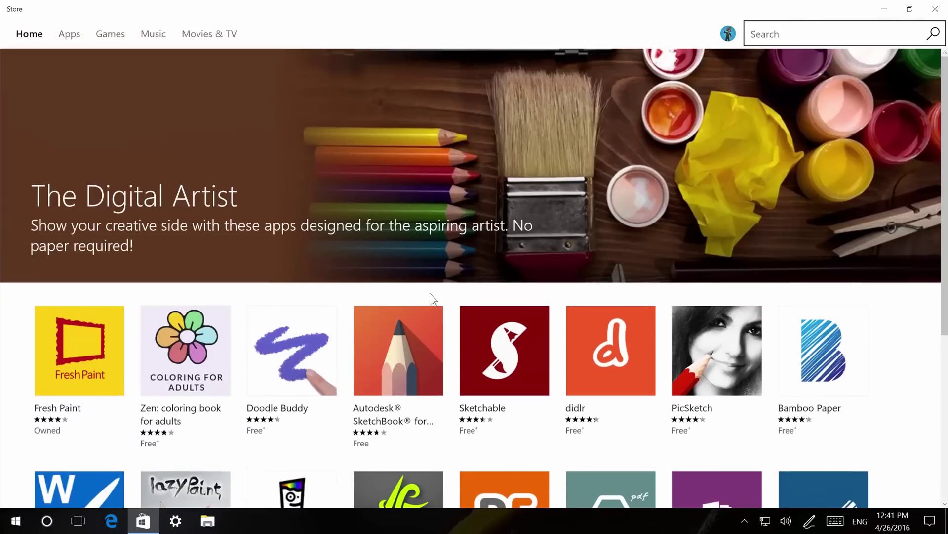
pyautogui.doubleClick(700, 3)
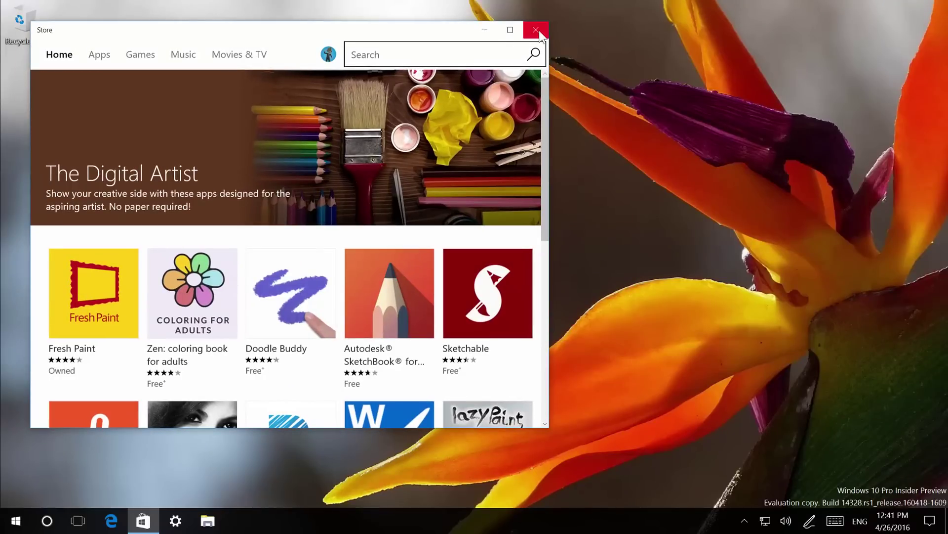
pyautogui.click(536, 30)
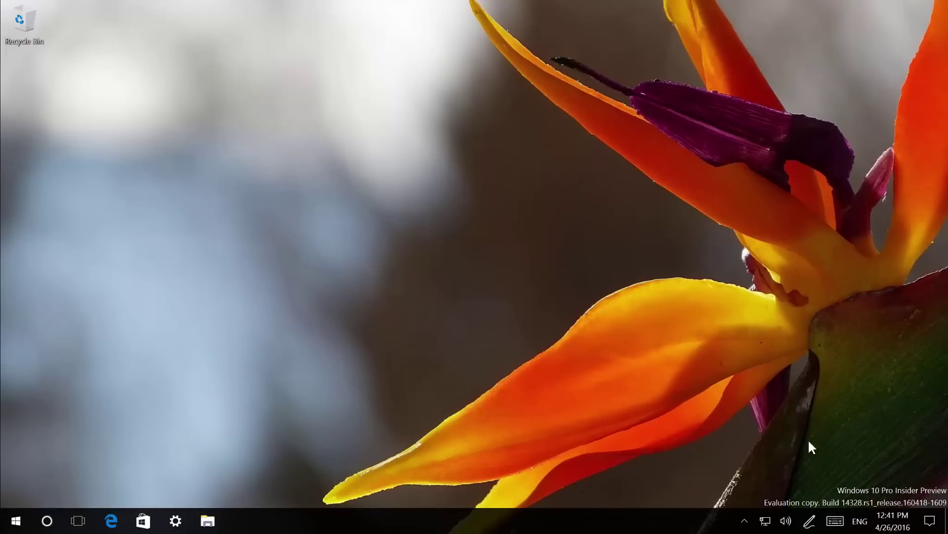
# - Open Sticky Notes from Windows Ink Workspace, then move the note toward the upper-left of the desktop and enlarge it
pyautogui.click(810, 522)
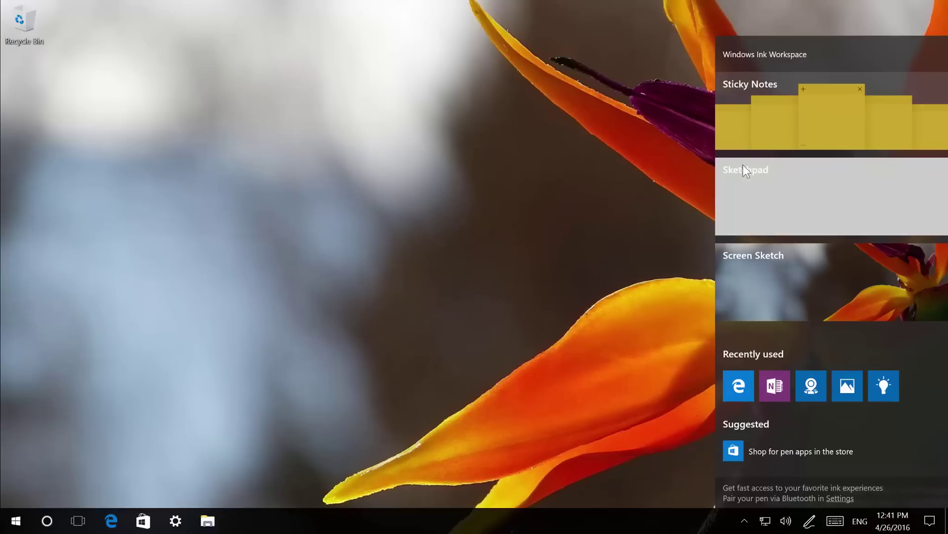
pyautogui.click(766, 113)
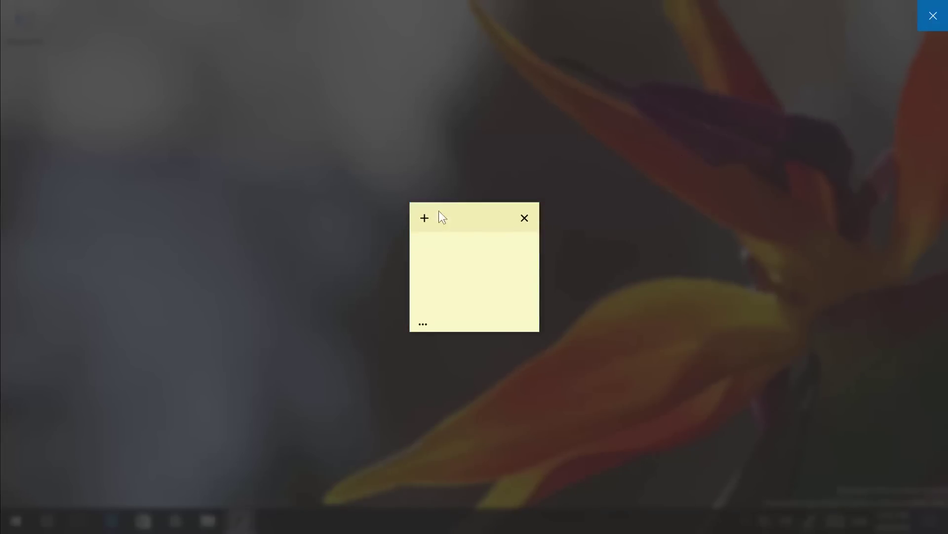
pyautogui.moveTo(482, 218); pyautogui.dragTo(192, 73)
pyautogui.moveTo(250, 187); pyautogui.dragTo(377, 266)
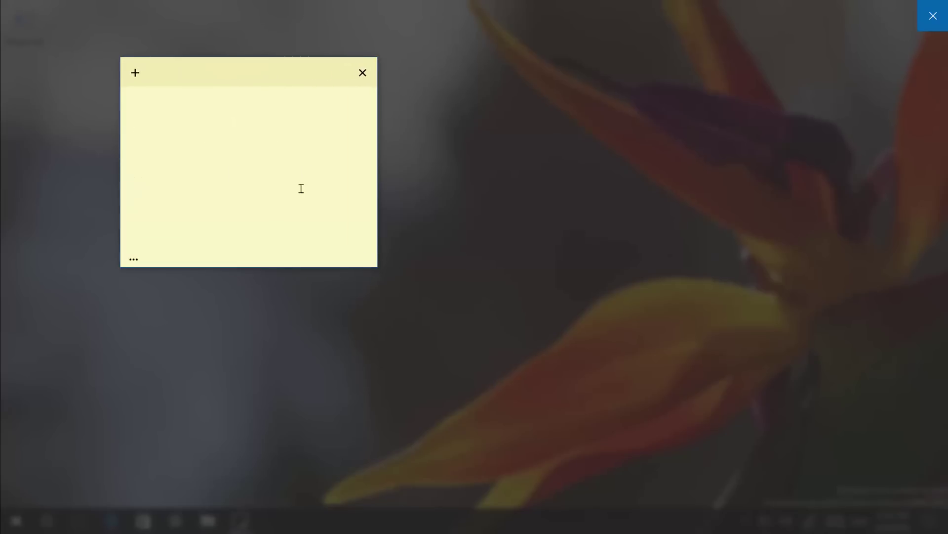
# - Write "This is a sticky note" in the note, look at its settings options, and change the note's color to purple
pyautogui.write('This is a sticky note')
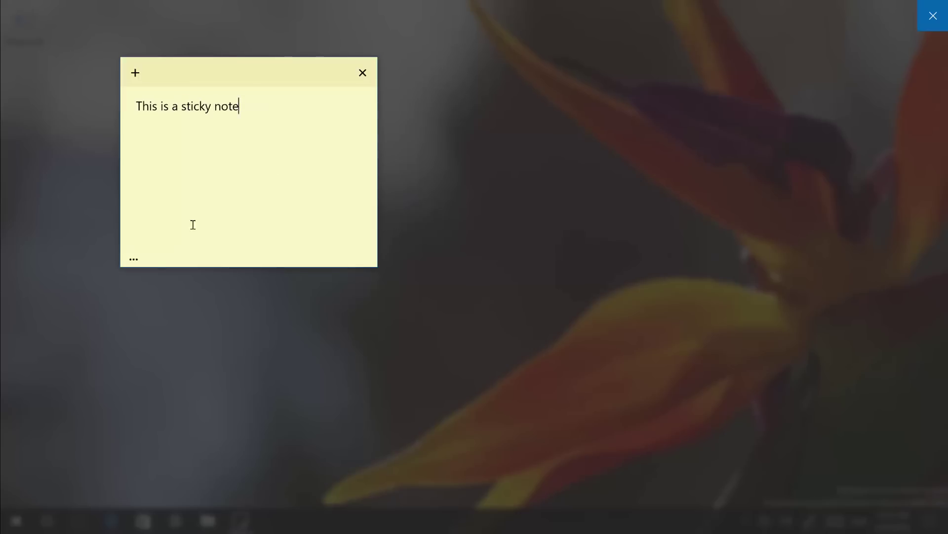
pyautogui.click(134, 258)
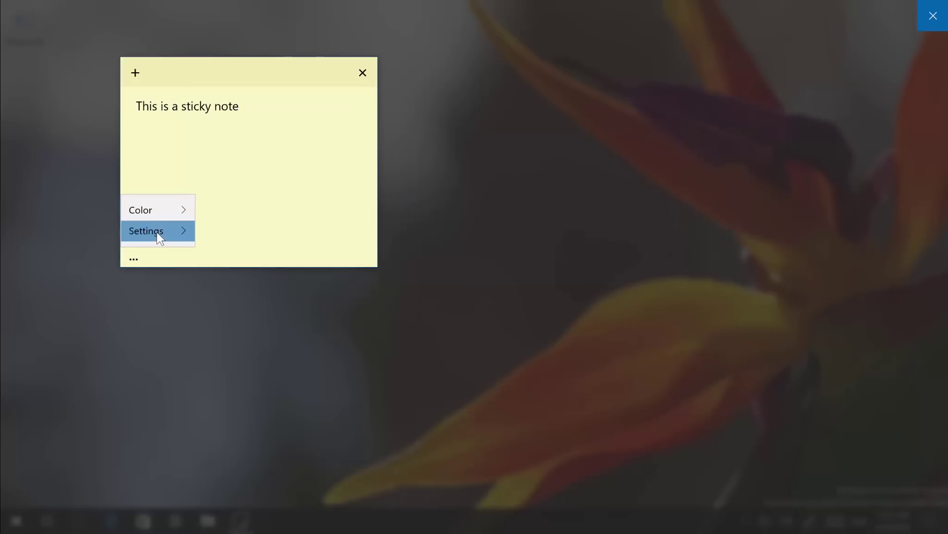
pyautogui.moveTo(156, 232)
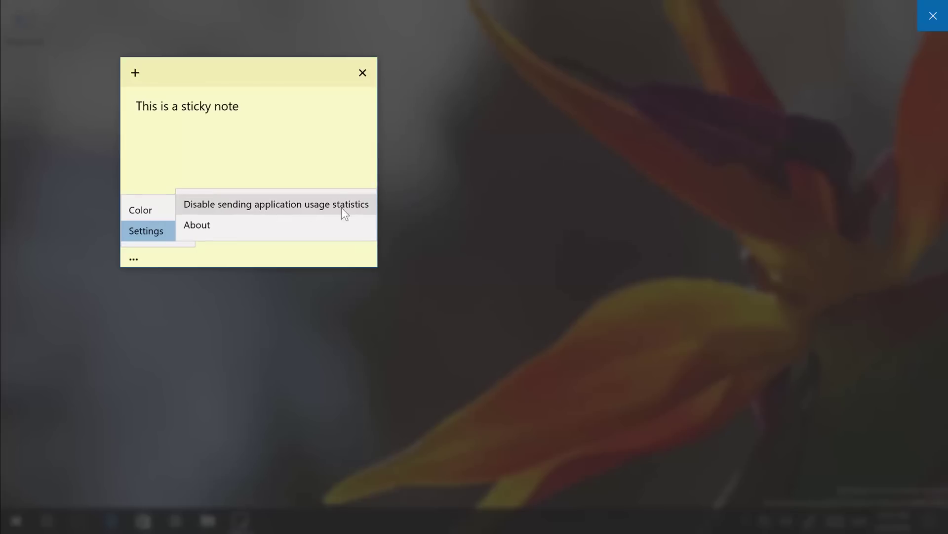
pyautogui.moveTo(159, 211)
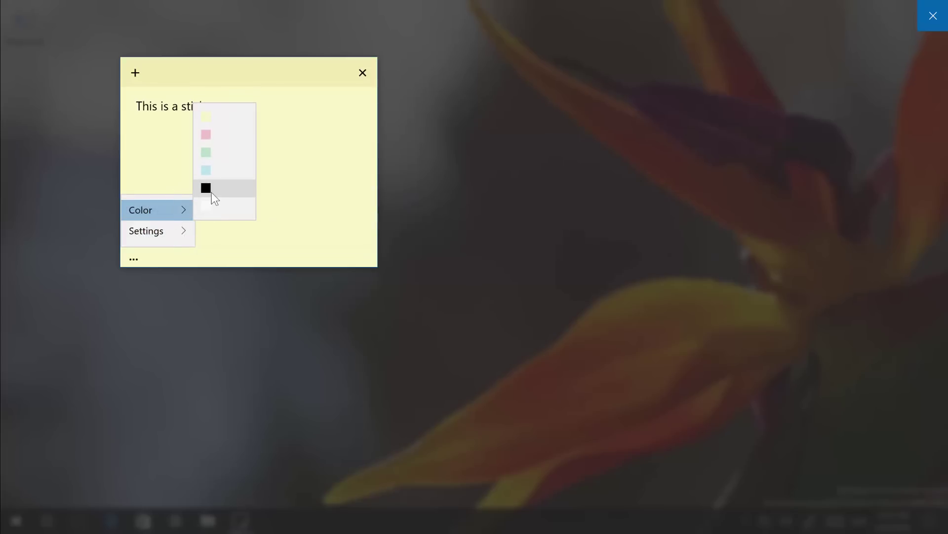
pyautogui.click(212, 190)
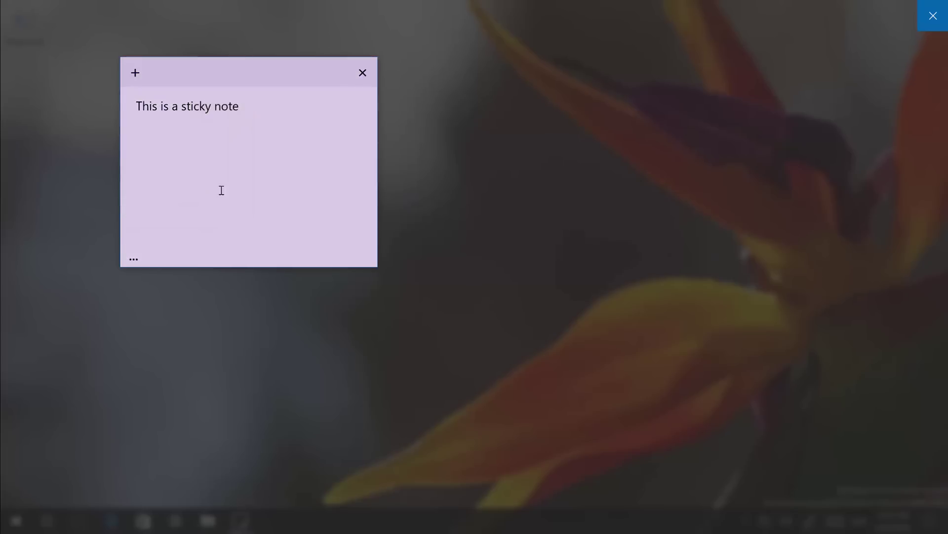
# - Add a second sticky note, color it green, and place it slightly lower beside the first note
pyautogui.click(136, 73)
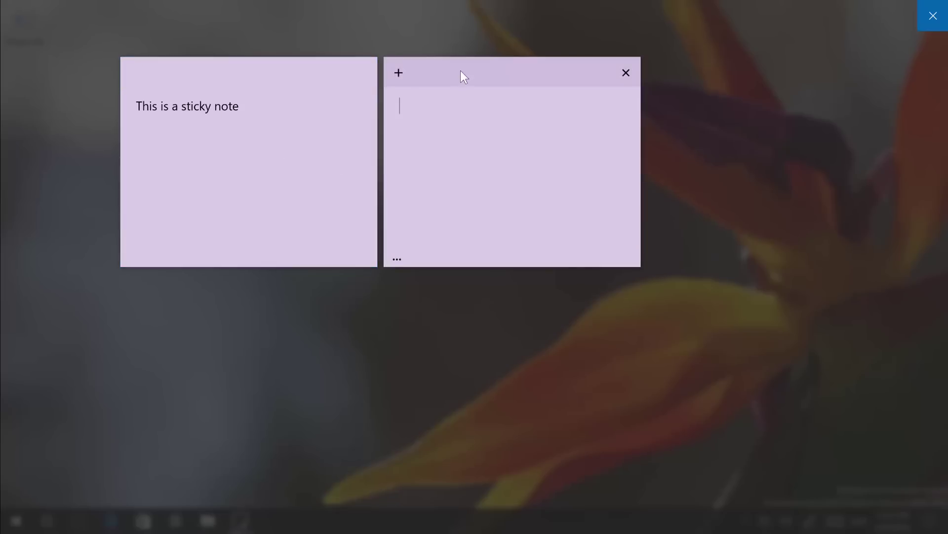
pyautogui.moveTo(462, 72); pyautogui.dragTo(499, 214)
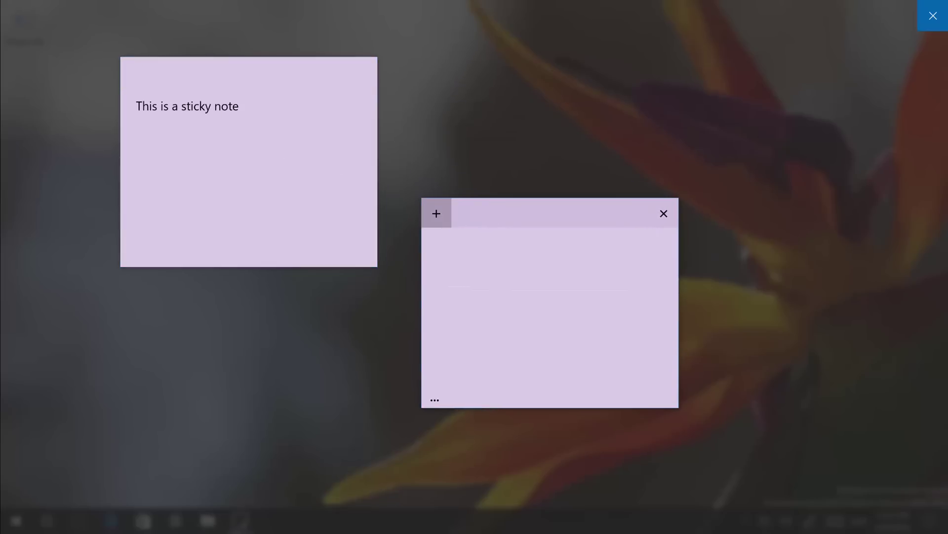
pyautogui.click(434, 399)
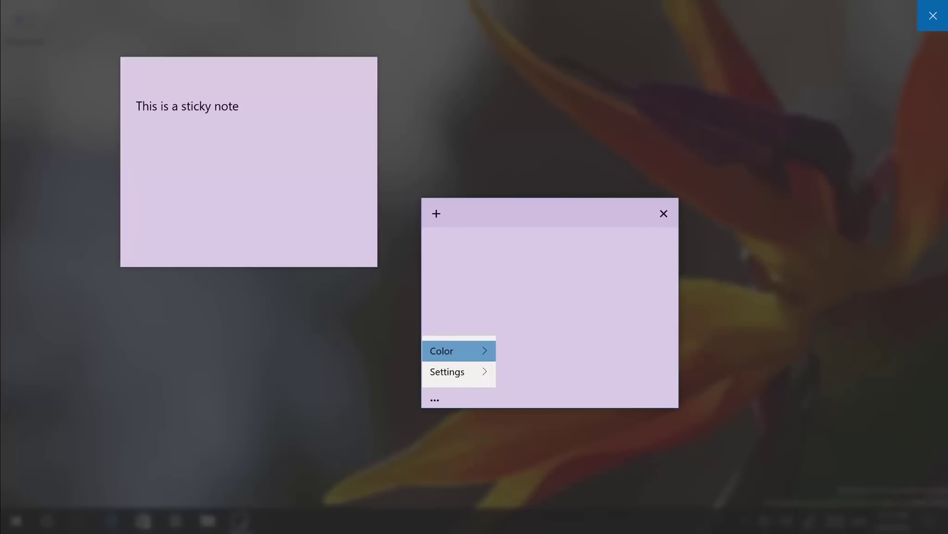
pyautogui.moveTo(459, 351)
pyautogui.click(519, 293)
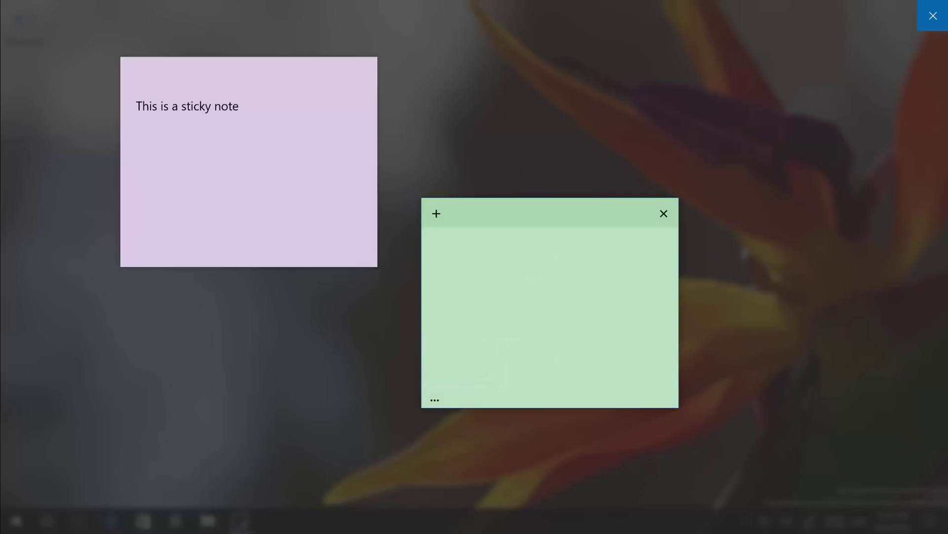
pyautogui.moveTo(527, 219); pyautogui.dragTo(494, 170)
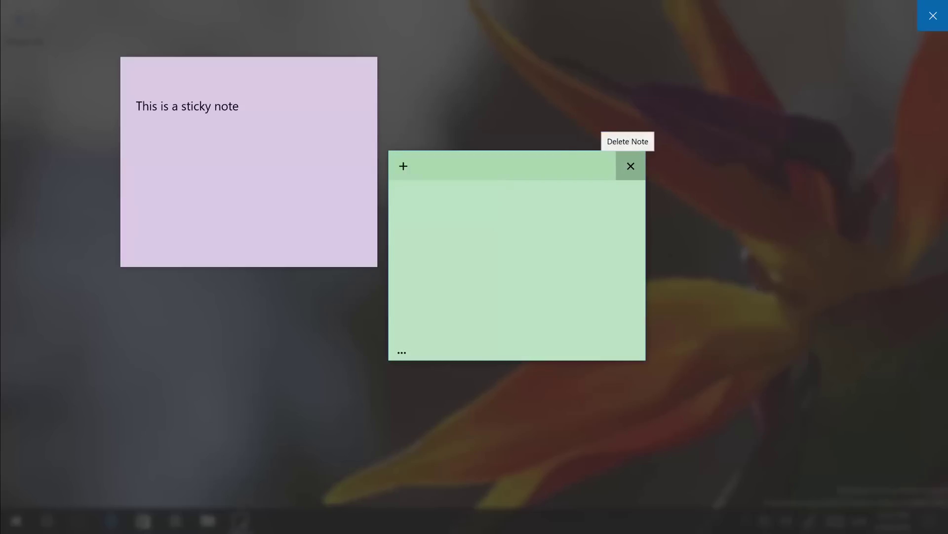
# - Delete the green and purple sticky notes, then open Sketchpad from Windows Ink Workspace
pyautogui.click(630, 166)
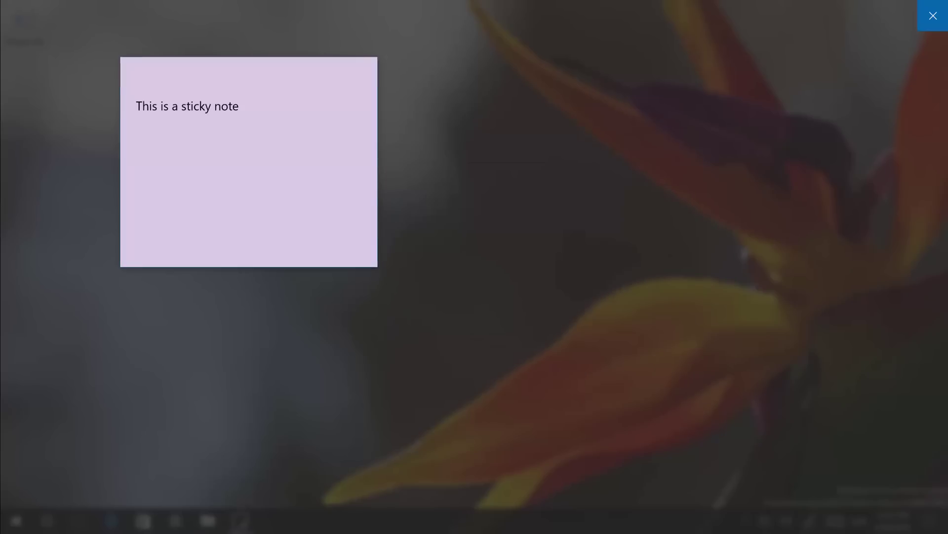
pyautogui.click(363, 72)
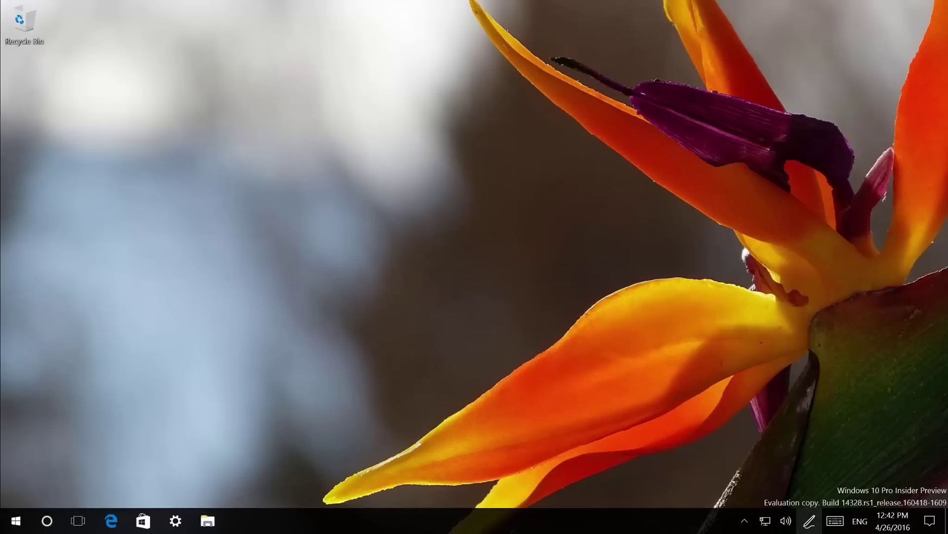
pyautogui.click(809, 521)
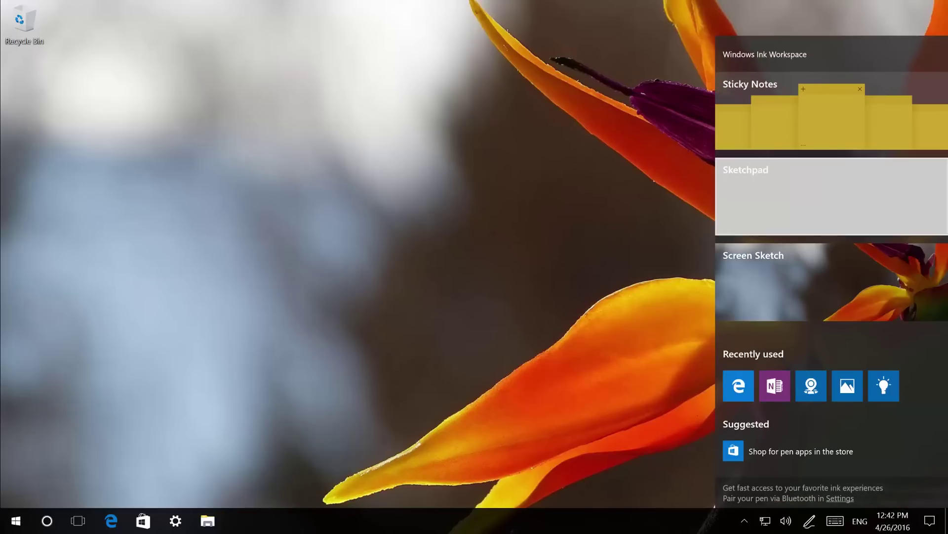
pyautogui.click(761, 170)
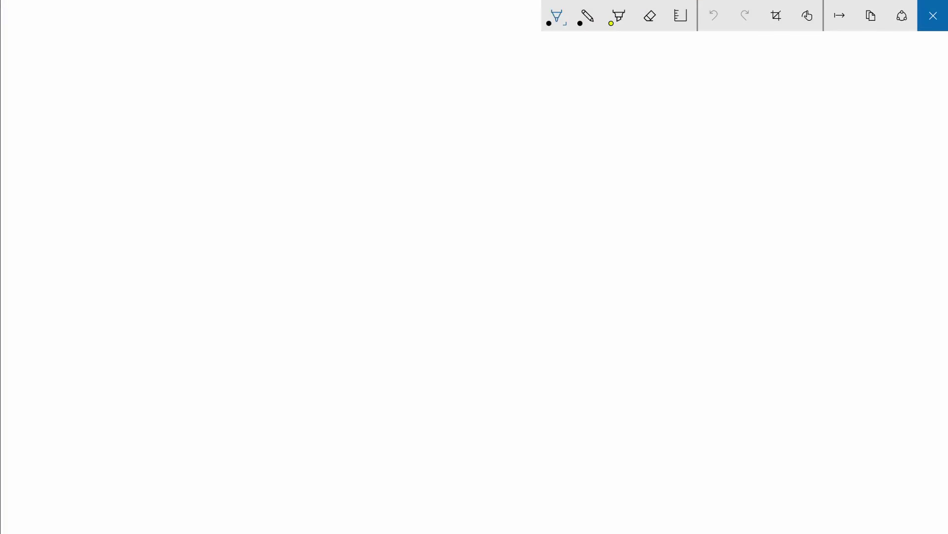
# - Draw a freehand pencil loop in the upper middle of the canvas, then set the pencil color to red
pyautogui.click(588, 16)
pyautogui.moveTo(326, 152)
pyautogui.mouseDown()
pyautogui.moveTo(432, 227)
pyautogui.moveTo(280, 176)
pyautogui.mouseUp()
pyautogui.click(588, 16)
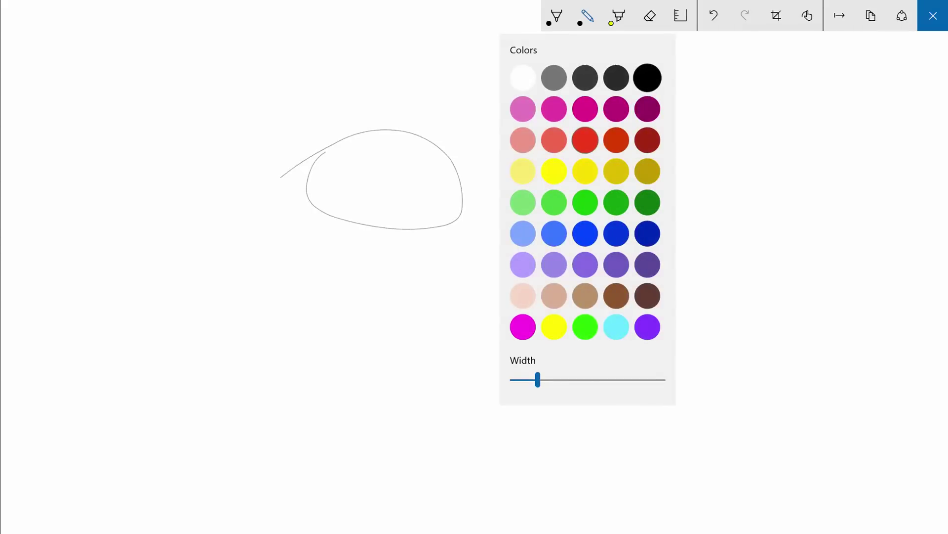
pyautogui.click(586, 140)
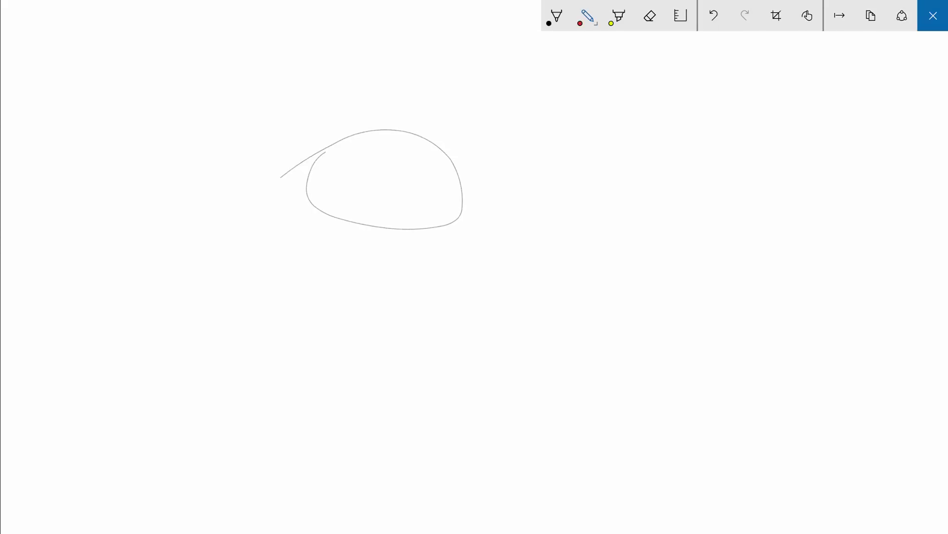
pyautogui.click(587, 16)
# - Set the ballpoint pen color to magenta and draw a large looping stroke over the pencil loop
pyautogui.click(557, 16)
pyautogui.click(556, 16)
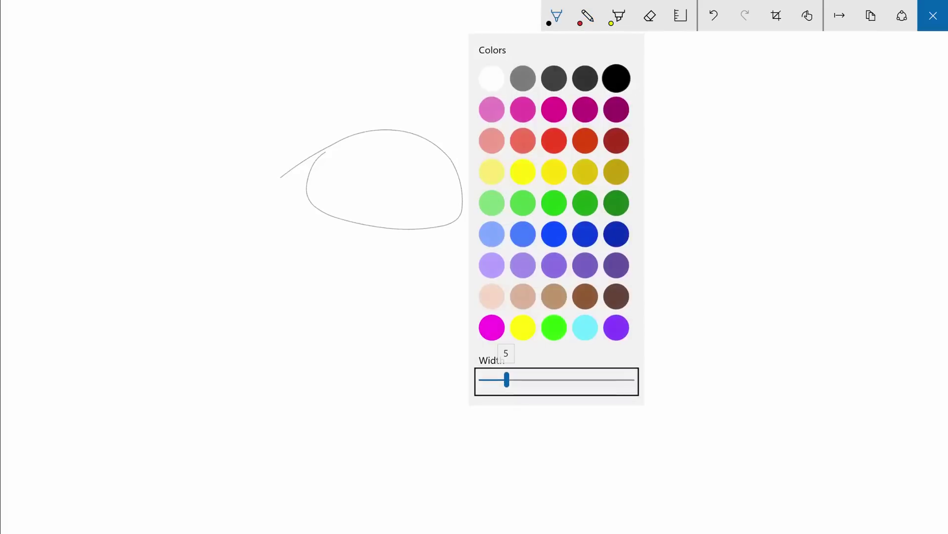
pyautogui.click(554, 109)
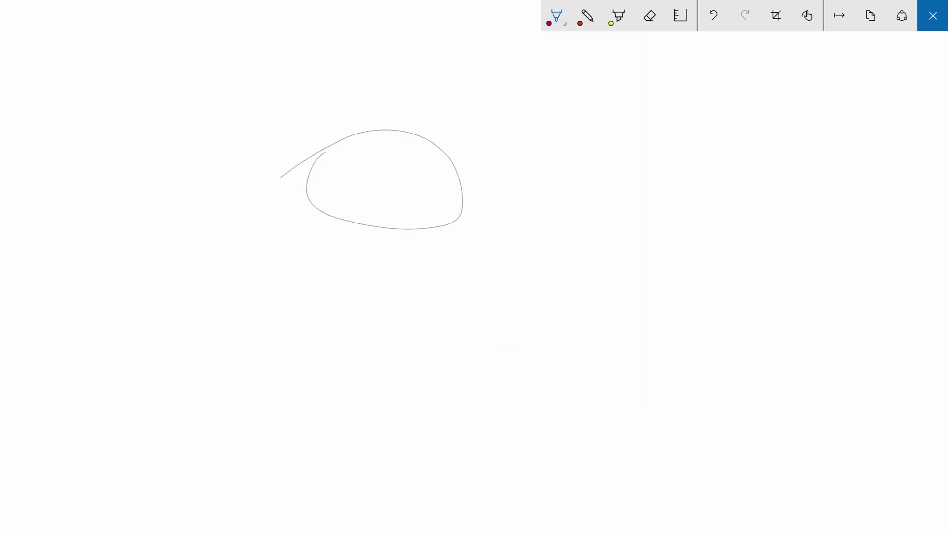
pyautogui.moveTo(366, 143)
pyautogui.mouseDown()
pyautogui.moveTo(413, 197)
pyautogui.moveTo(324, 294)
pyautogui.moveTo(388, 178)
pyautogui.moveTo(551, 148)
pyautogui.moveTo(265, 208)
pyautogui.moveTo(261, 197)
pyautogui.mouseUp()
# - Erase all the ink on the canvas, then draw a new large looping stroke with the magenta ballpoint pen
pyautogui.click(650, 15)
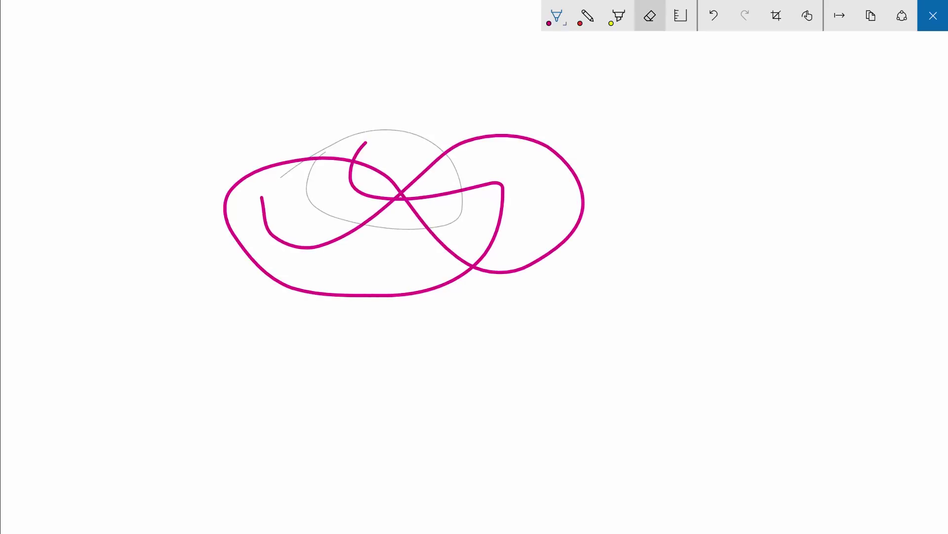
pyautogui.click(650, 15)
pyautogui.click(556, 16)
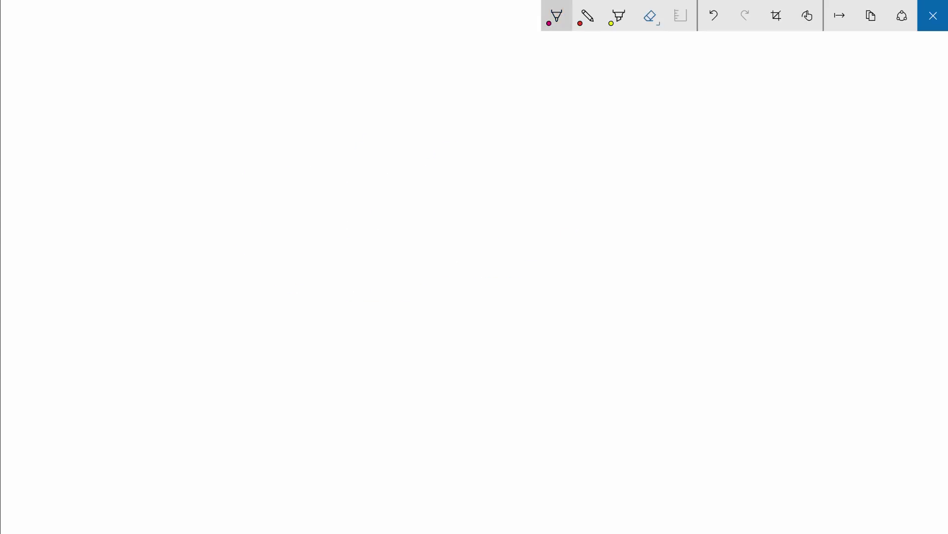
pyautogui.moveTo(213, 189)
pyautogui.mouseDown()
pyautogui.moveTo(356, 272)
pyautogui.moveTo(364, 117)
pyautogui.moveTo(629, 121)
pyautogui.moveTo(492, 276)
pyautogui.moveTo(551, 318)
pyautogui.mouseUp()
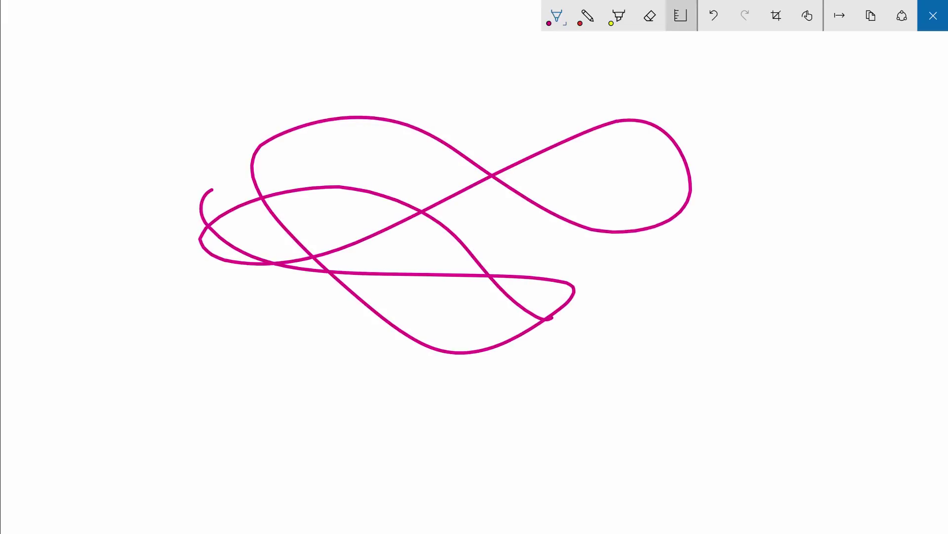
# - Show the ruler and draw three horizontal lines along its edge, one across the lower loops and two above the drawing
pyautogui.click(681, 15)
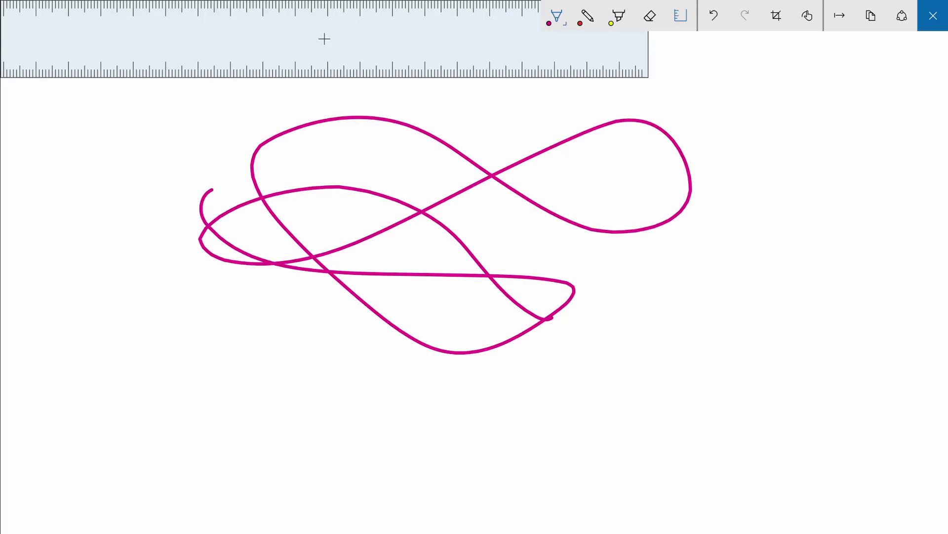
pyautogui.moveTo(325, 39)
pyautogui.mouseDown()
pyautogui.moveTo(453, 207)
pyautogui.moveTo(367, 288)
pyautogui.moveTo(415, 350)
pyautogui.mouseUp()
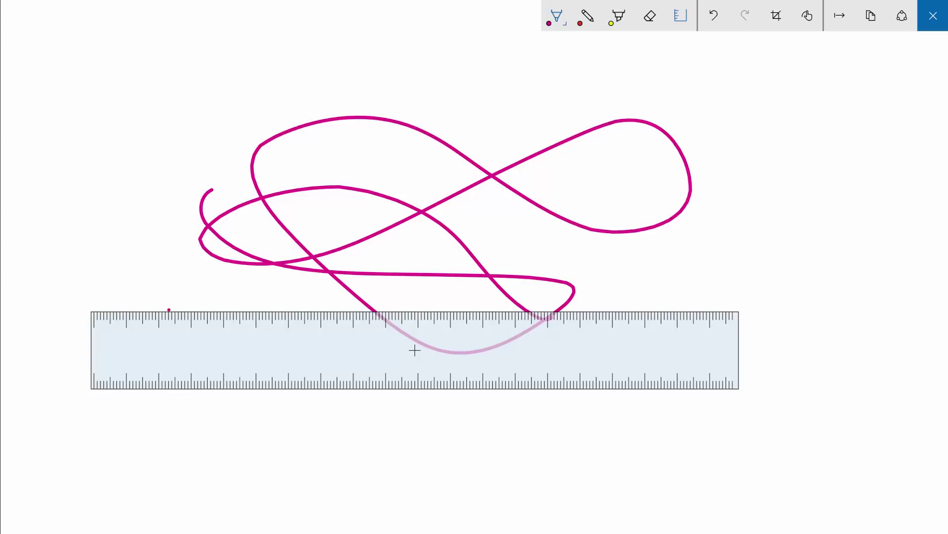
pyautogui.moveTo(169, 310); pyautogui.dragTo(425, 310)
pyautogui.moveTo(414, 349)
pyautogui.mouseDown()
pyautogui.moveTo(436, 265)
pyautogui.moveTo(407, 135)
pyautogui.mouseUp()
pyautogui.moveTo(309, 95); pyautogui.dragTo(557, 95)
pyautogui.moveTo(407, 135)
pyautogui.mouseDown()
pyautogui.moveTo(428, 294)
pyautogui.moveTo(462, 412)
pyautogui.moveTo(406, 338)
pyautogui.moveTo(384, 89)
pyautogui.mouseUp()
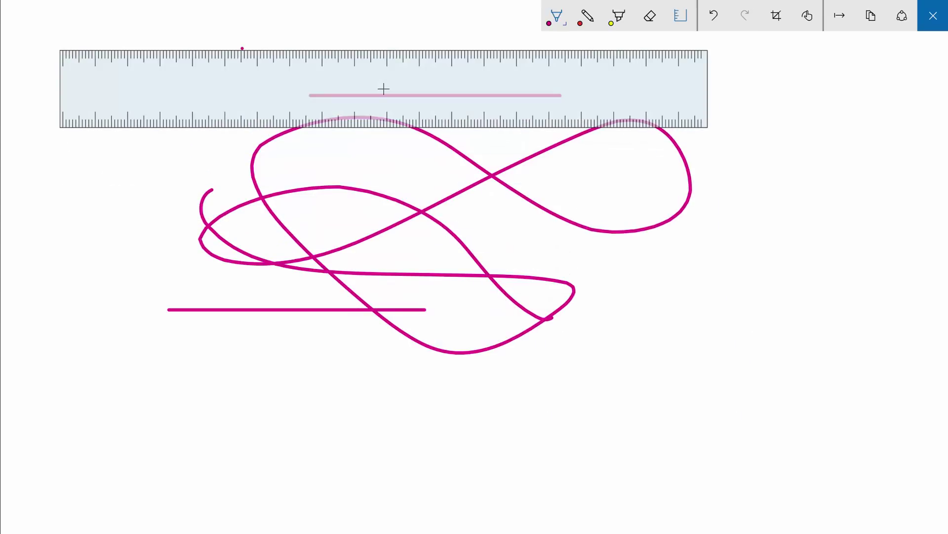
pyautogui.moveTo(242, 48); pyautogui.dragTo(499, 48)
# - Place the ruler below the loops, tilt it upward to the right, and draw a slanted line along its upper edge
pyautogui.moveTo(384, 89)
pyautogui.mouseDown()
pyautogui.moveTo(380, 221)
pyautogui.moveTo(402, 301)
pyautogui.moveTo(551, 212)
pyautogui.moveTo(393, 322)
pyautogui.moveTo(445, 362)
pyautogui.moveTo(332, 283)
pyautogui.moveTo(455, 263)
pyautogui.moveTo(570, 218)
pyautogui.moveTo(470, 329)
pyautogui.moveTo(457, 387)
pyautogui.mouseUp()
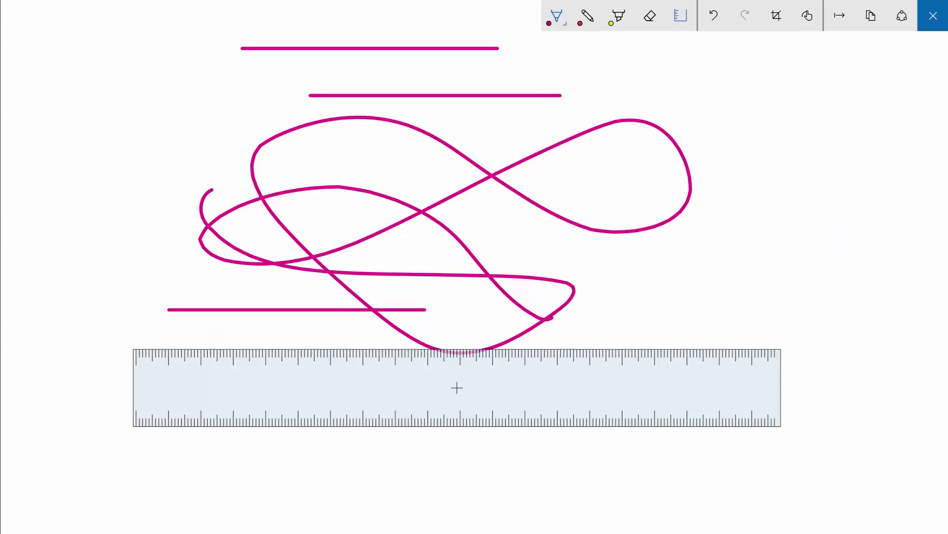
pyautogui.scroll(5, 457, 387)
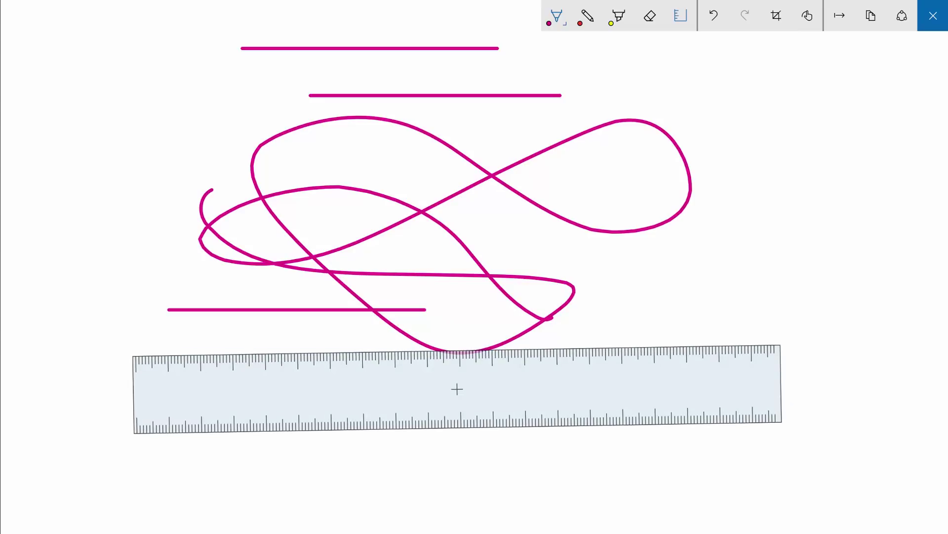
pyautogui.scroll(14, 458, 394)
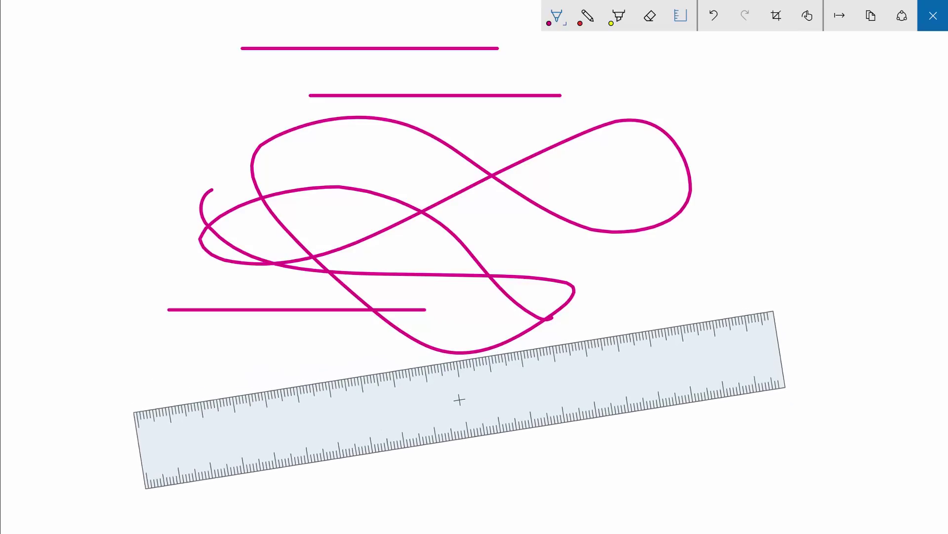
pyautogui.moveTo(465, 412); pyautogui.dragTo(464, 350)
pyautogui.moveTo(184, 403); pyautogui.dragTo(475, 303)
# - Rotate the ruler until it slopes steeply down to the right, and move it to the middle of the canvas
pyautogui.moveTo(585, 306); pyautogui.dragTo(583, 362)
pyautogui.scroll(3, 583, 362)
pyautogui.scroll(-6, 583, 362)
pyautogui.scroll(-16, 455, 385)
pyautogui.moveTo(460, 399)
pyautogui.mouseDown()
pyautogui.moveTo(451, 349)
pyautogui.moveTo(479, 283)
pyautogui.mouseUp()
pyautogui.scroll(-20, 451, 349)
pyautogui.scroll(-2, 480, 284)
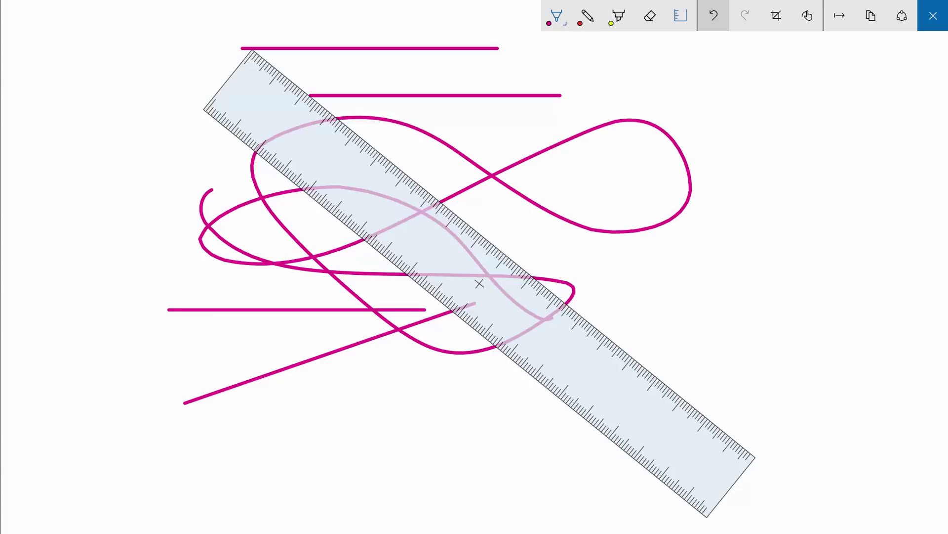
# - Undo the last two pen strokes, then redo them
pyautogui.hotkey('ctrl', 'z')
pyautogui.hotkey('ctrl', 'z')
pyautogui.hotkey('ctrl', 'y')
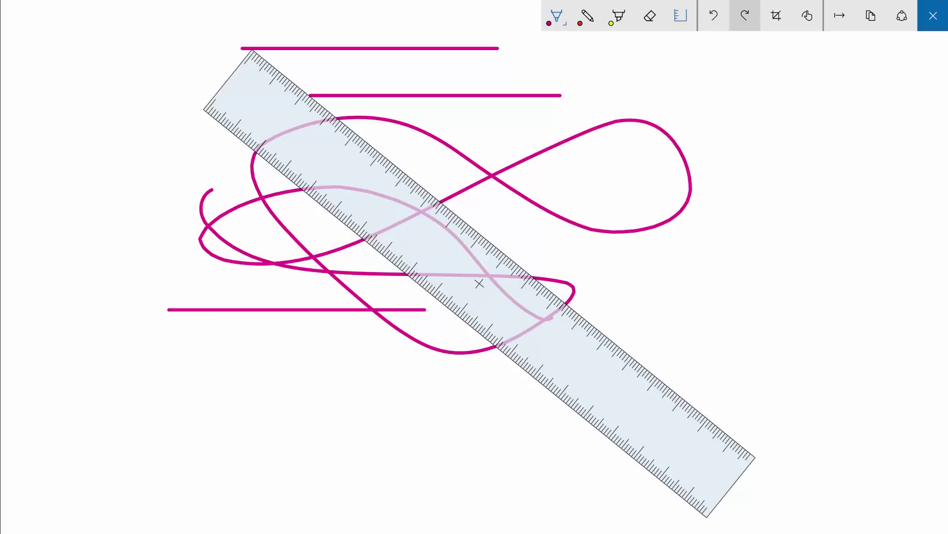
pyautogui.click(745, 15)
pyautogui.click(776, 15)
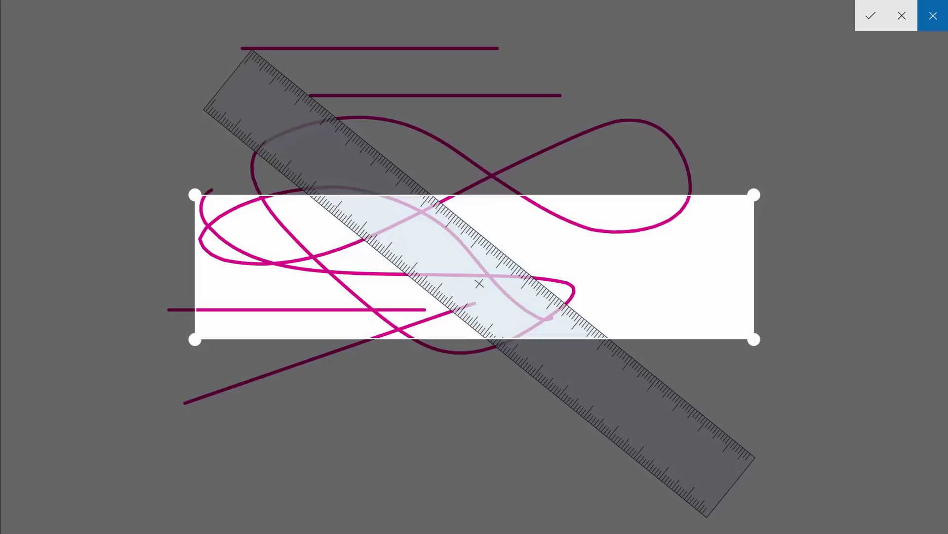
pyautogui.moveTo(195, 195); pyautogui.dragTo(179, 108)
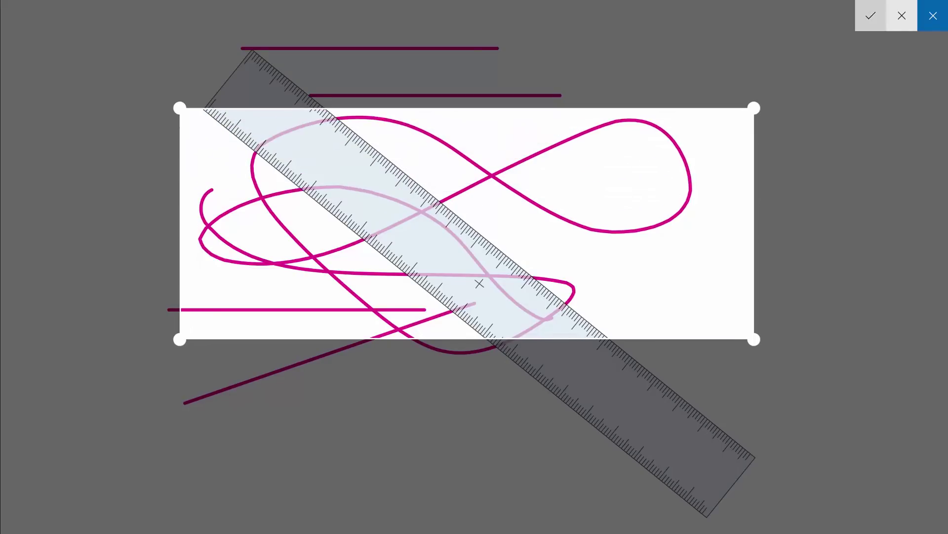
pyautogui.click(902, 15)
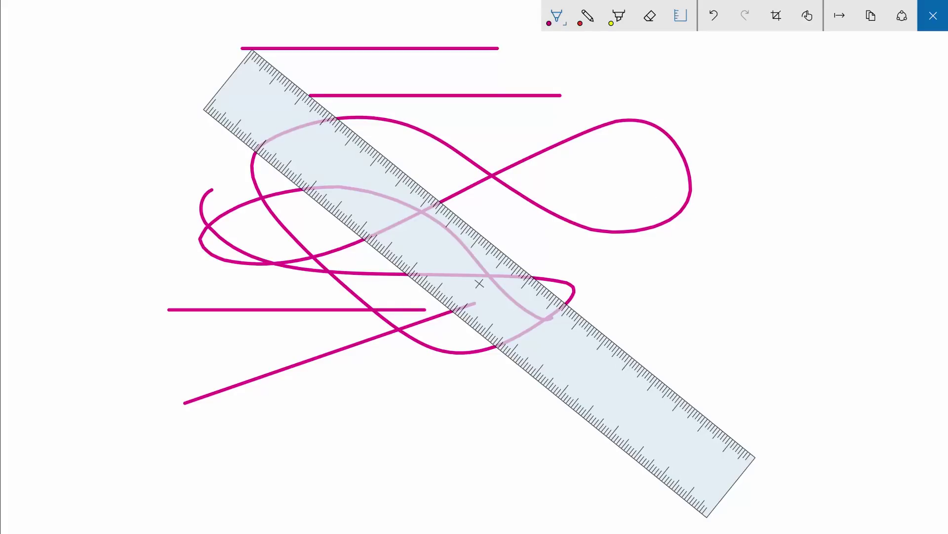
# - Draw another looping stroke across the ruler with touch writing on, turn touch writing off again, and close Sketchpad
pyautogui.click(807, 15)
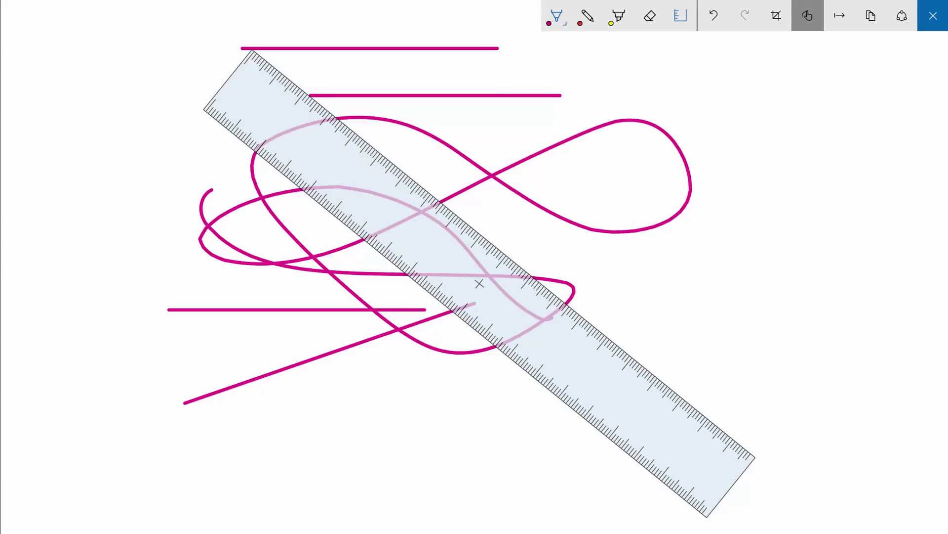
pyautogui.moveTo(566, 123)
pyautogui.mouseDown()
pyautogui.moveTo(546, 124)
pyautogui.moveTo(661, 227)
pyautogui.moveTo(515, 257)
pyautogui.mouseUp()
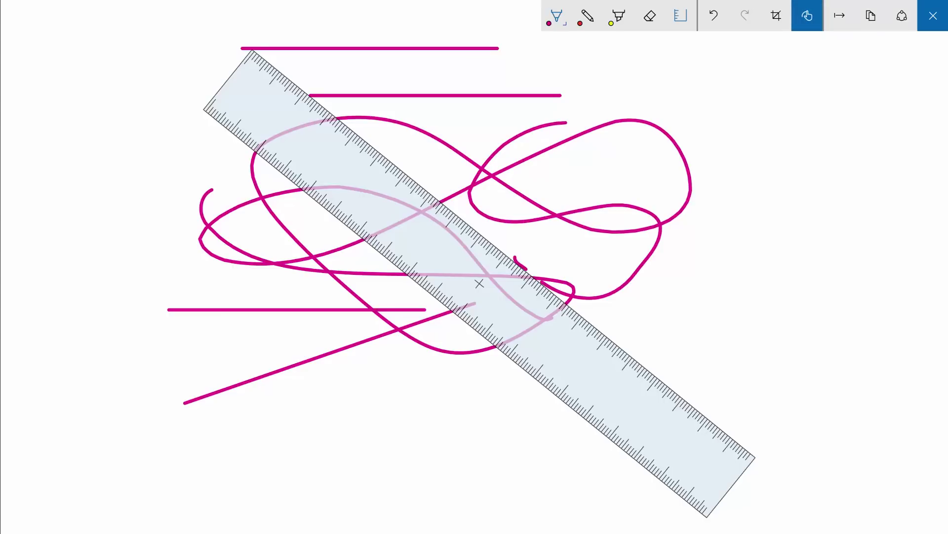
pyautogui.click(807, 15)
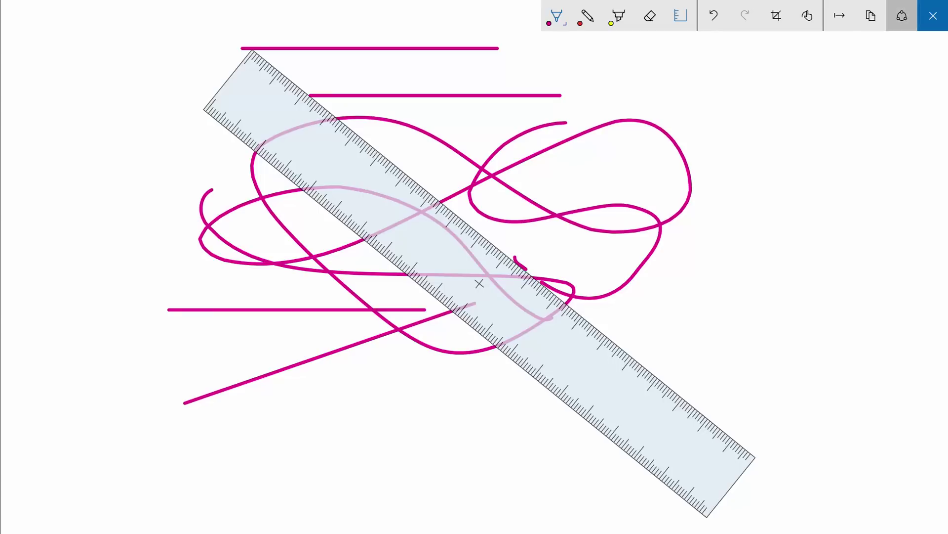
pyautogui.click(933, 15)
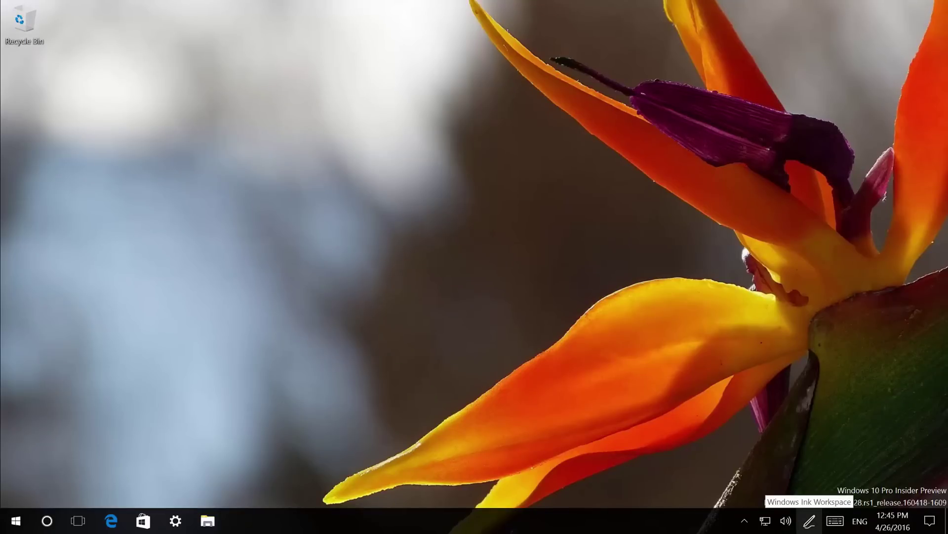
# - Try to open Screen Sketch from Windows Ink Workspace
pyautogui.click(809, 520)
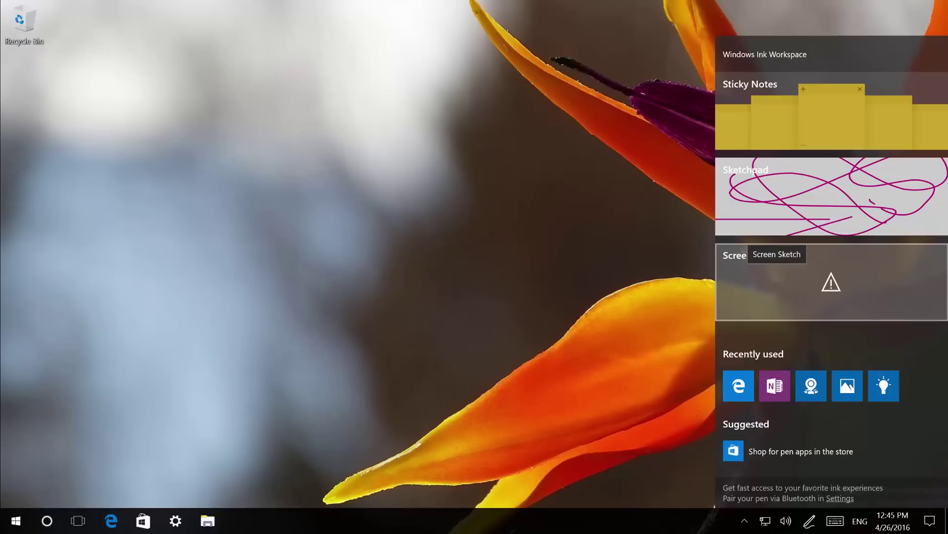
pyautogui.click(778, 277)
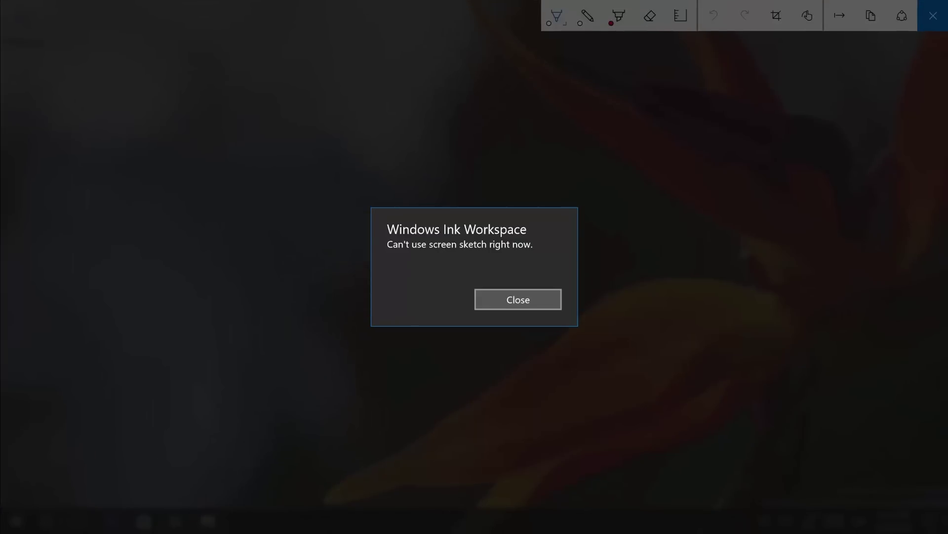
pyautogui.click(518, 298)
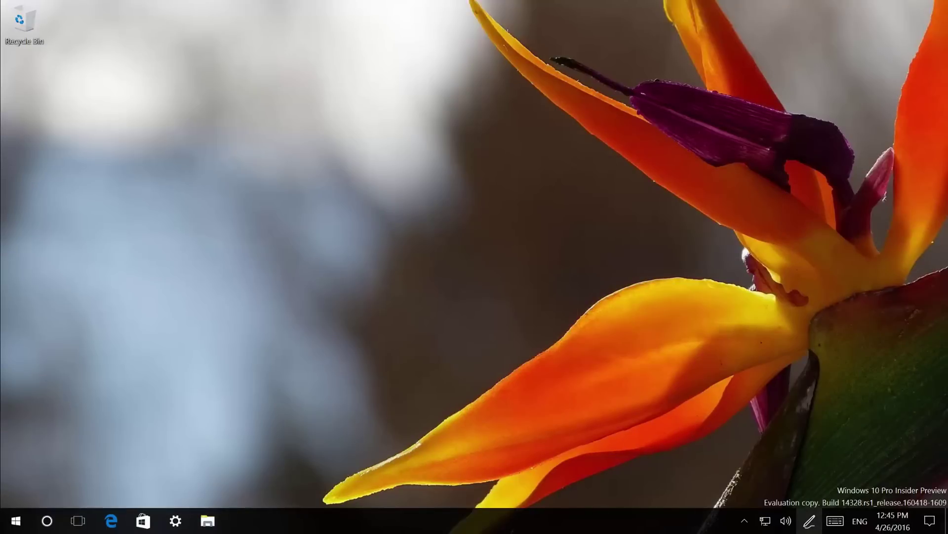
# - Open Screen Sketch from Windows Ink Workspace and draw a dark gray looping ballpoint pen stroke in the middle of the desktop capture
pyautogui.click(809, 521)
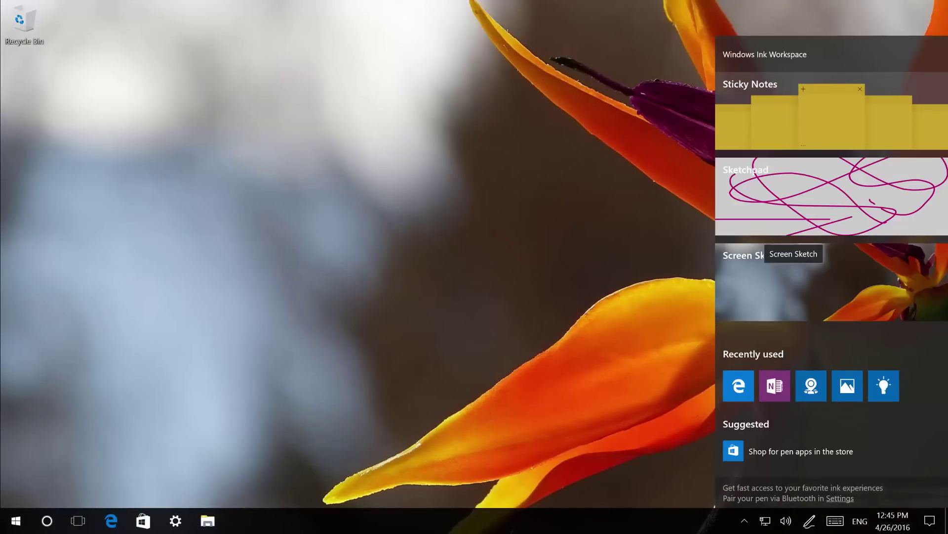
pyautogui.click(790, 276)
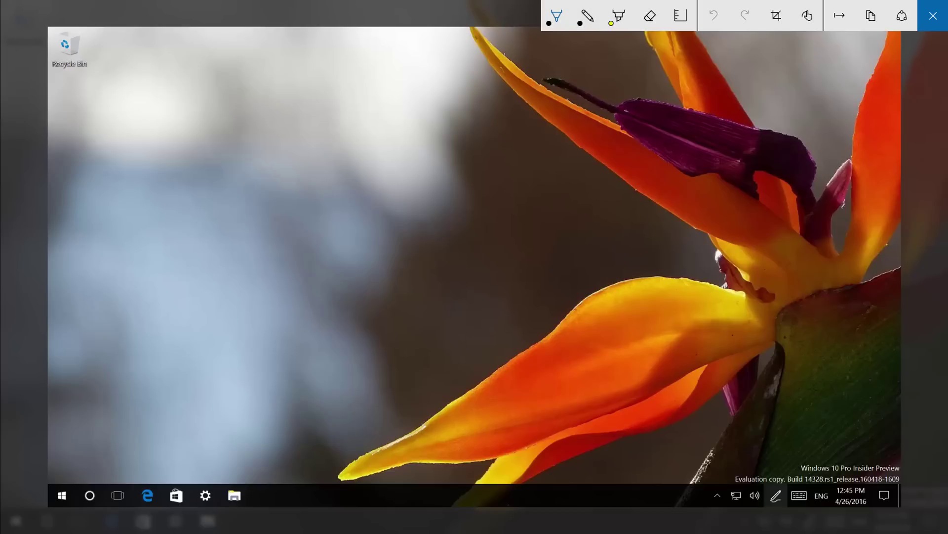
pyautogui.click(556, 16)
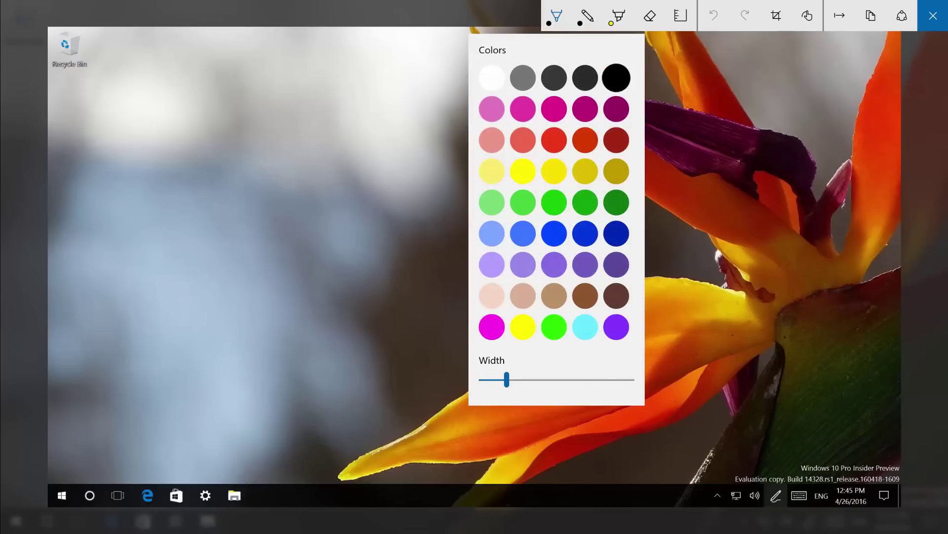
pyautogui.click(586, 77)
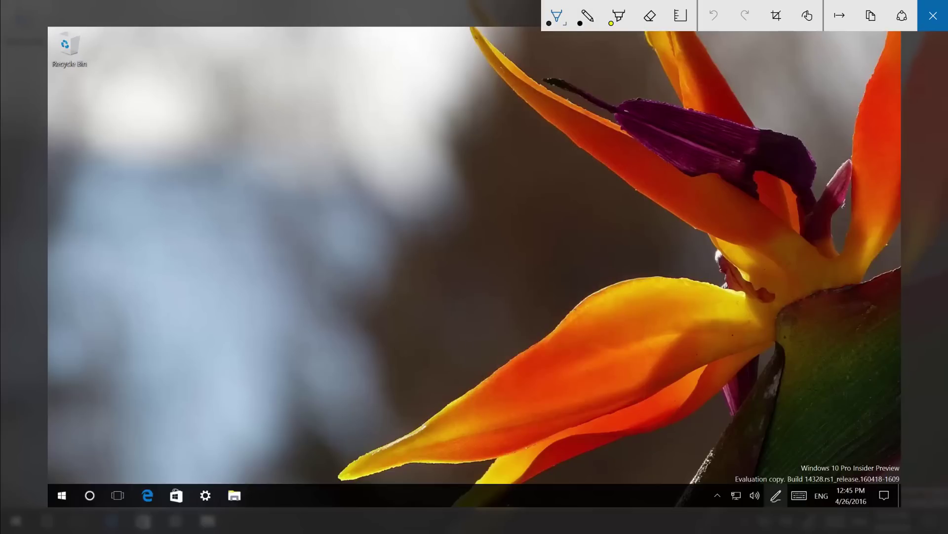
pyautogui.moveTo(337, 134)
pyautogui.mouseDown()
pyautogui.moveTo(540, 358)
pyautogui.moveTo(440, 205)
pyautogui.moveTo(464, 173)
pyautogui.mouseUp()
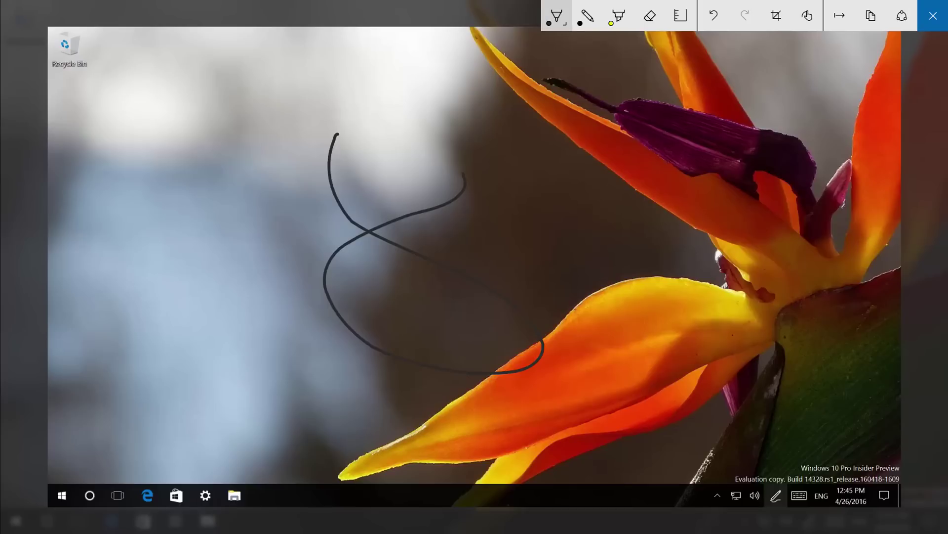
# - Set the ballpoint pen color to yellow and draw a looping freehand stroke across the dark gray one
pyautogui.click(556, 15)
pyautogui.click(554, 172)
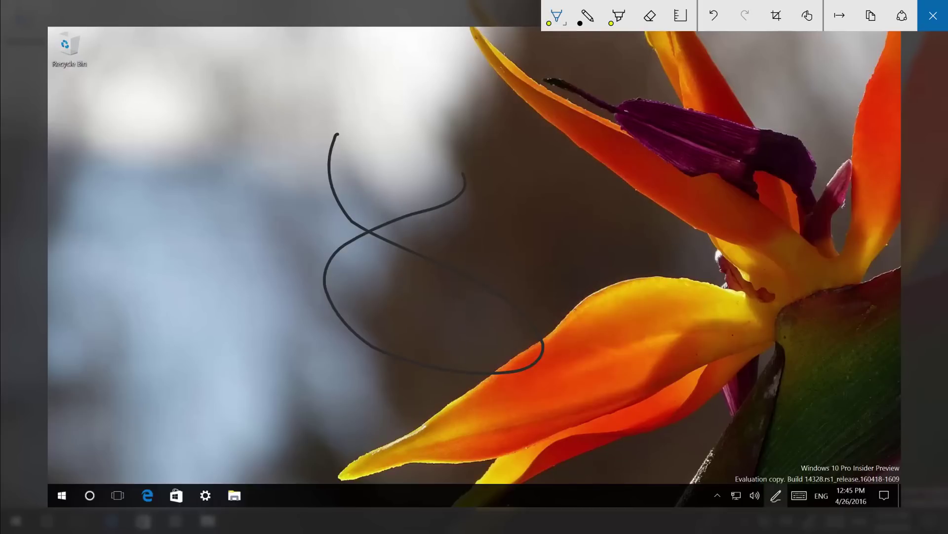
pyautogui.moveTo(348, 163)
pyautogui.mouseDown()
pyautogui.moveTo(399, 133)
pyautogui.moveTo(306, 146)
pyautogui.moveTo(613, 244)
pyautogui.moveTo(483, 235)
pyautogui.mouseUp()
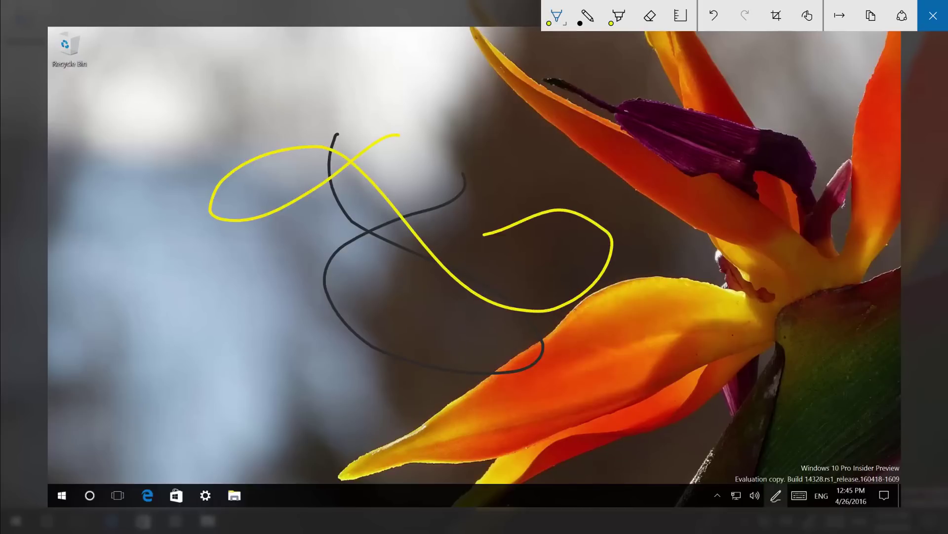
# - Show the ruler and draw two horizontal yellow lines along its edge, repositioning the ruler higher for the second line
pyautogui.click(681, 16)
pyautogui.moveTo(339, 61); pyautogui.dragTo(512, 266)
pyautogui.moveTo(277, 230); pyautogui.dragTo(587, 230)
pyautogui.moveTo(512, 266)
pyautogui.mouseDown()
pyautogui.moveTo(465, 228)
pyautogui.moveTo(461, 157)
pyautogui.mouseUp()
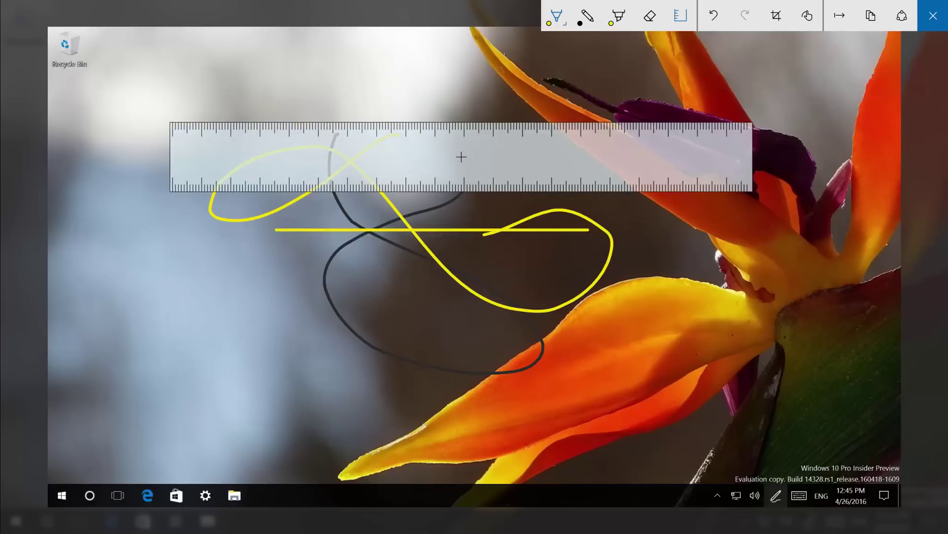
pyautogui.moveTo(260, 120); pyautogui.dragTo(558, 120)
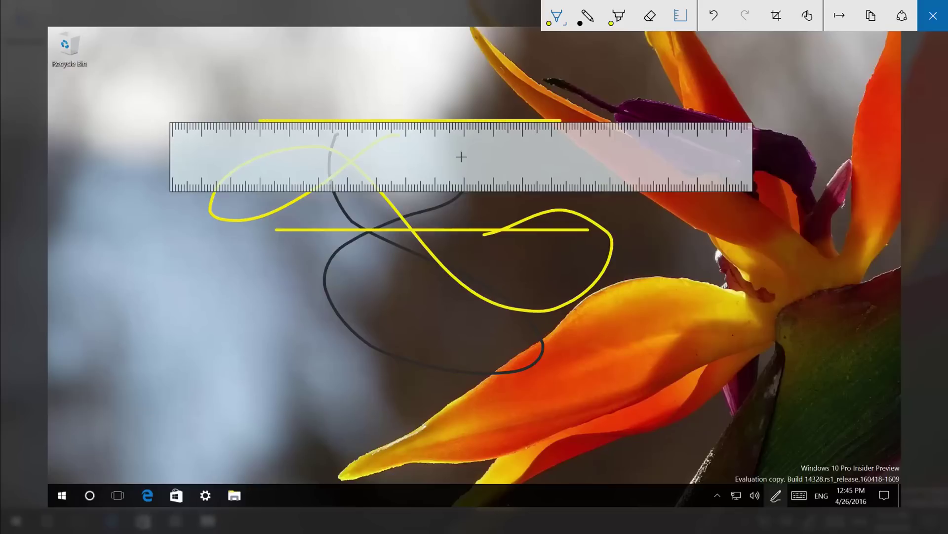
# - Move the ruler down over the lower part of the capture and close Screen Sketch
pyautogui.moveTo(461, 156); pyautogui.dragTo(463, 195)
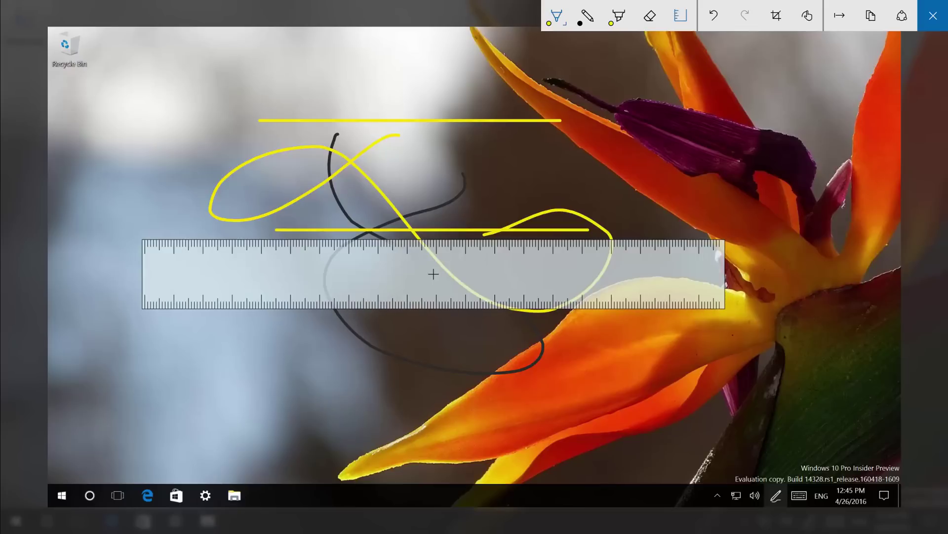
pyautogui.moveTo(438, 273)
pyautogui.mouseDown()
pyautogui.moveTo(530, 311)
pyautogui.moveTo(535, 326)
pyautogui.mouseUp()
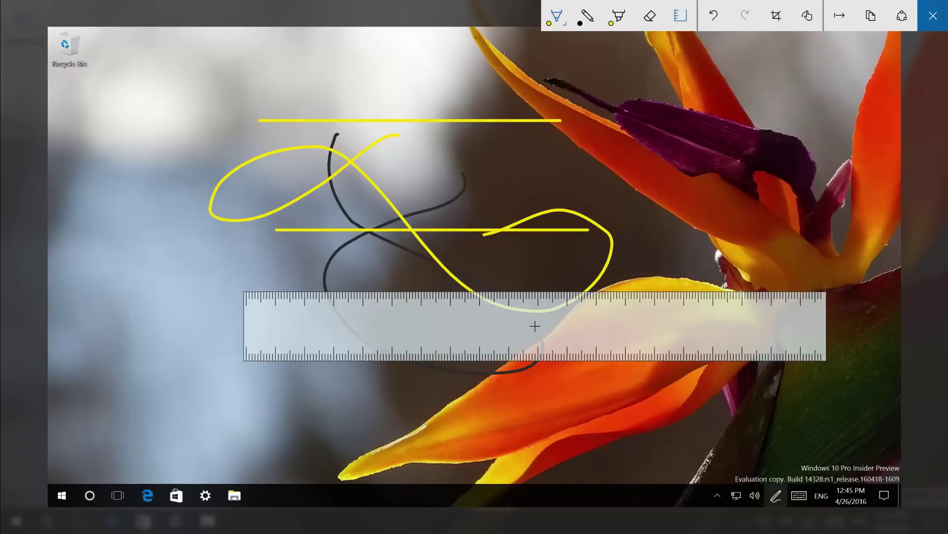
pyautogui.click(933, 16)
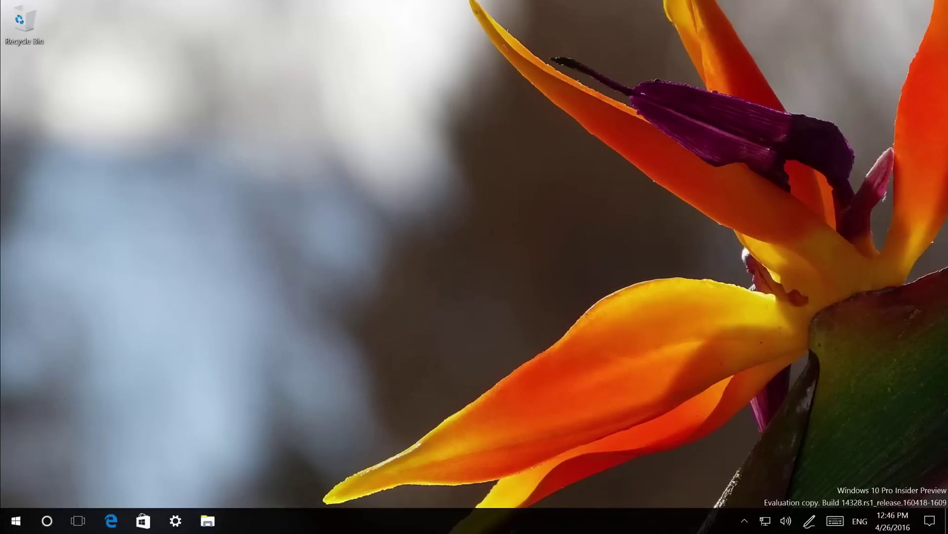
pyautogui.press('super+a')
pyautogui.press('super+w')
pyautogui.press('Escape')
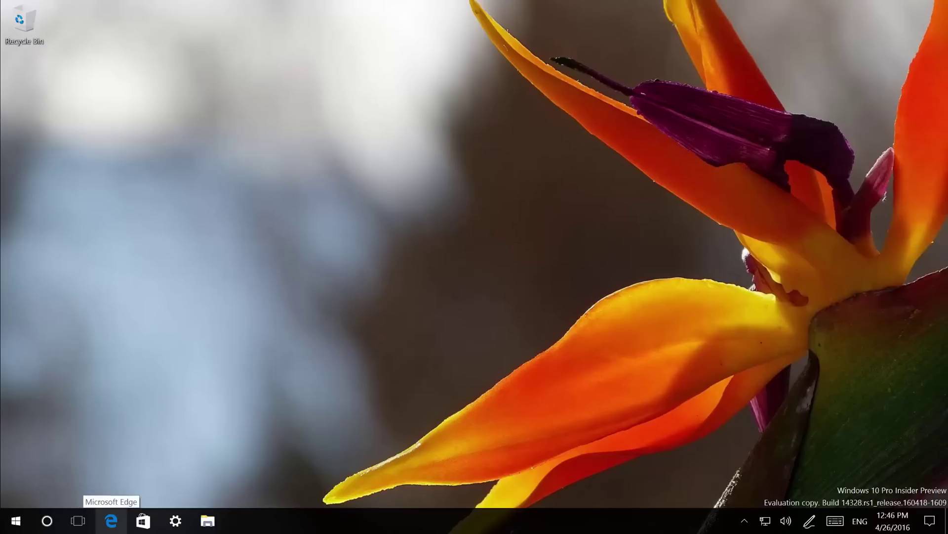
# - Switch to Microsoft Edge and check the context menu options for the flower picture, then dismiss them
pyautogui.click(112, 521)
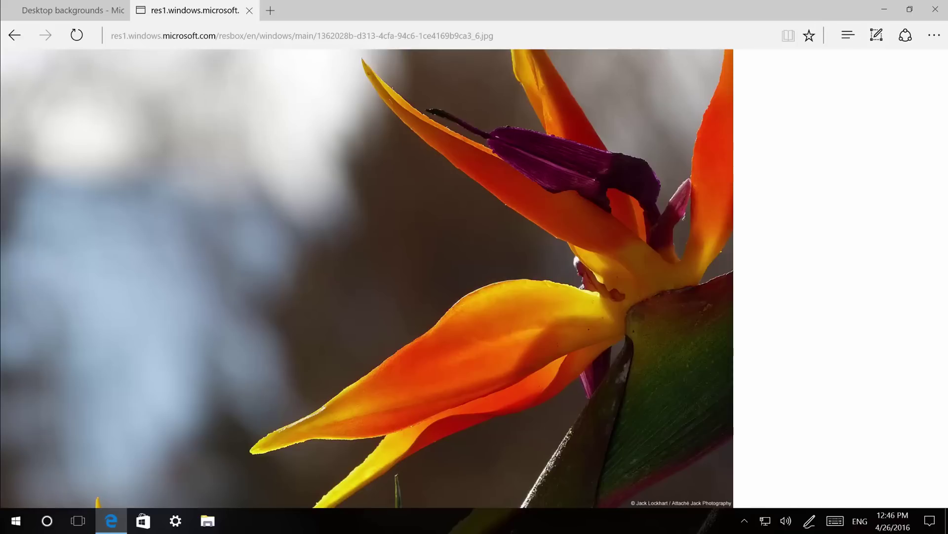
pyautogui.rightClick(355, 144)
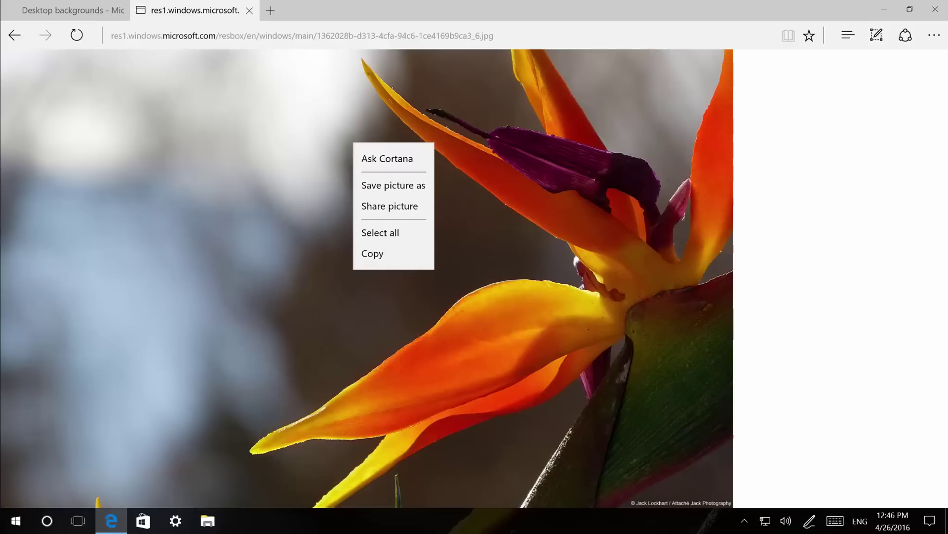
pyautogui.press('Escape')
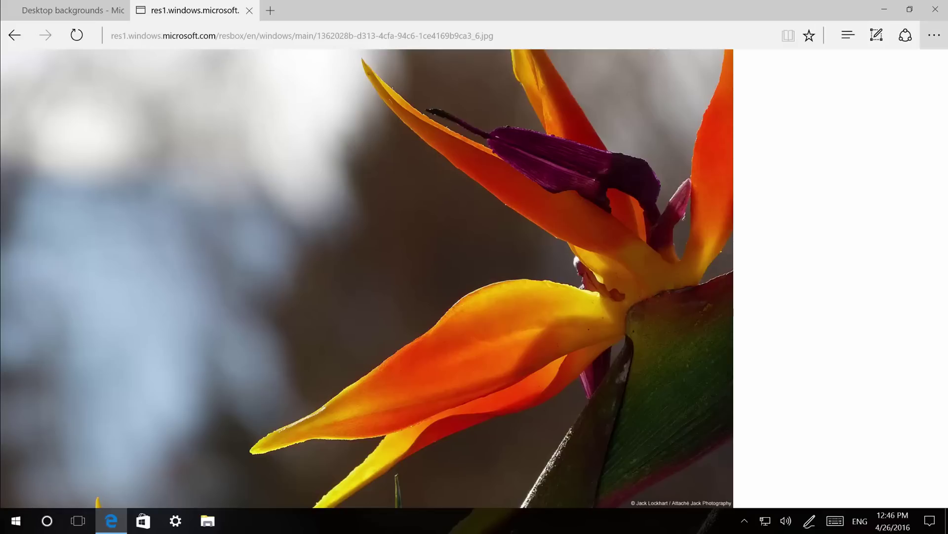
# - Open F12 Developer Tools for the picture page and check the picture's context menu options again
pyautogui.click(934, 35)
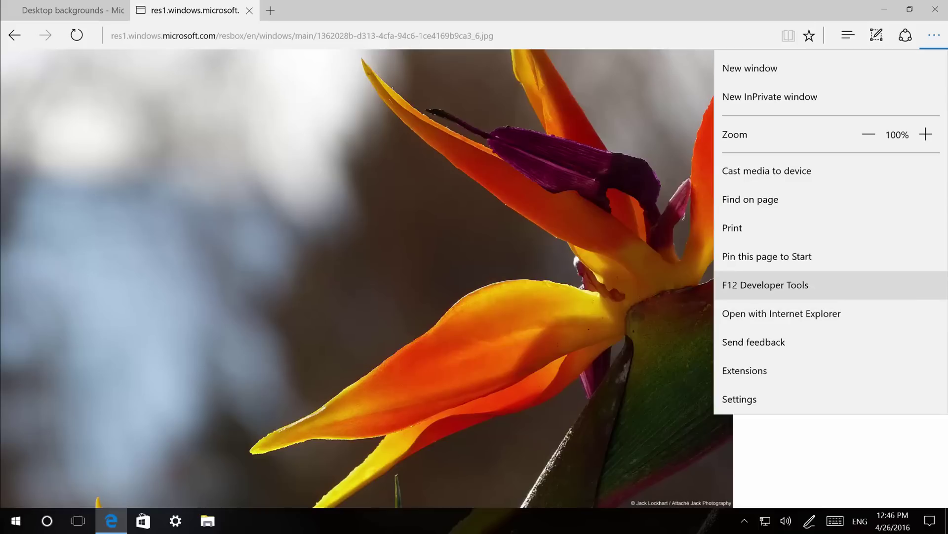
pyautogui.click(765, 285)
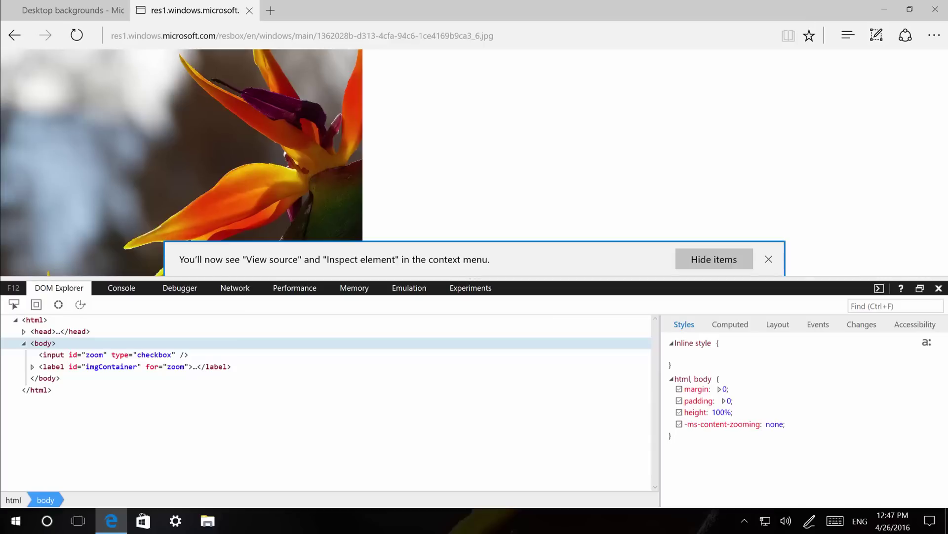
pyautogui.rightClick(290, 99)
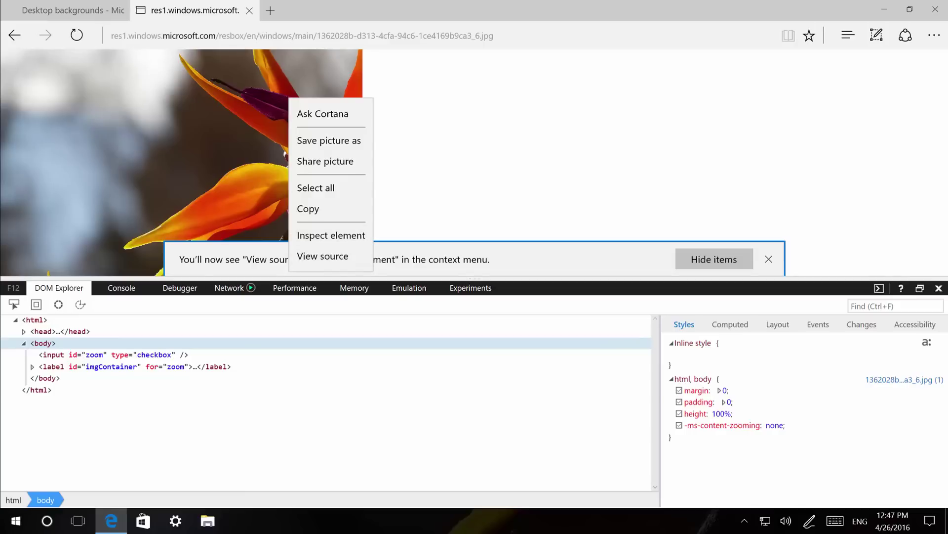
pyautogui.press('Escape')
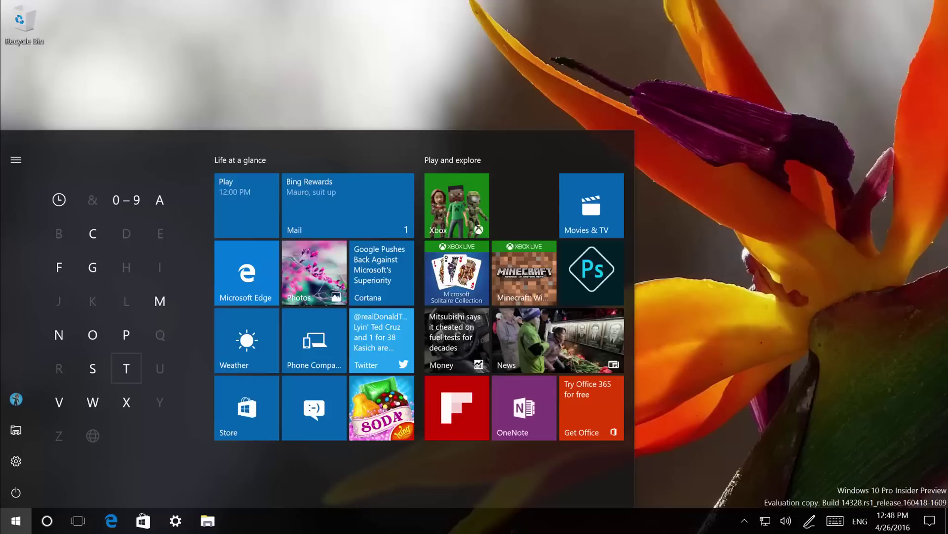
# - Launch Skype UWP Preview from the S section of the Start app list and move its window lower on the desktop
pyautogui.click(93, 368)
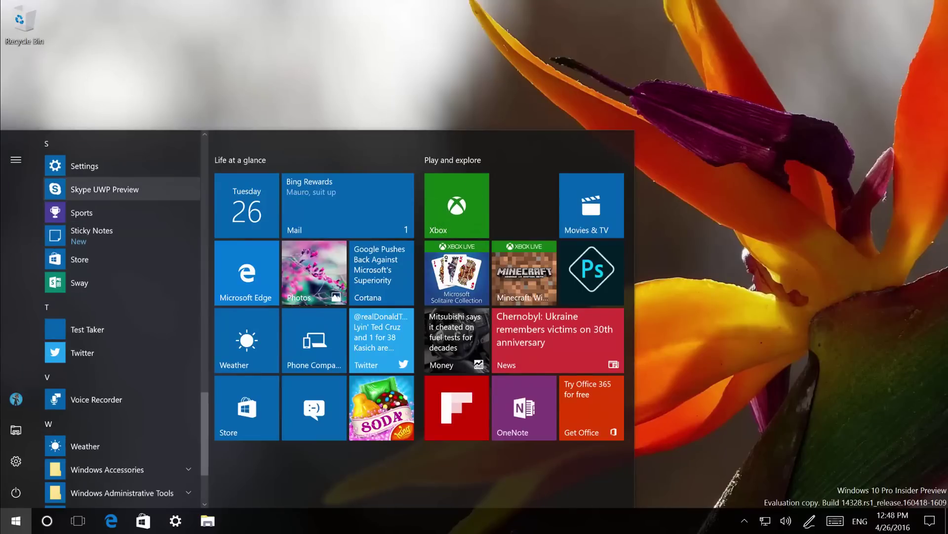
pyautogui.click(104, 189)
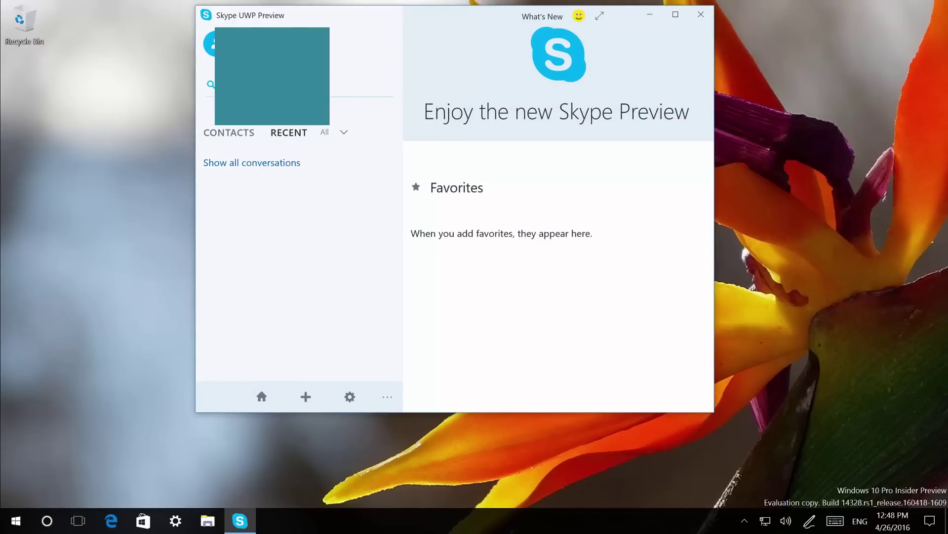
pyautogui.moveTo(433, 13); pyautogui.dragTo(415, 69)
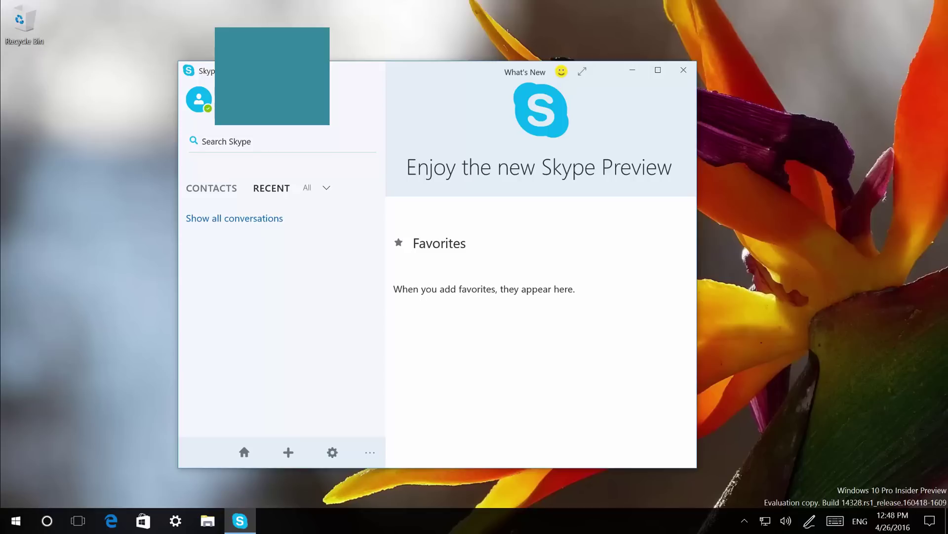
# - Open Skype's settings, compare them with the Printers & scanners page in Windows Settings, and minimize Windows Settings
pyautogui.click(333, 452)
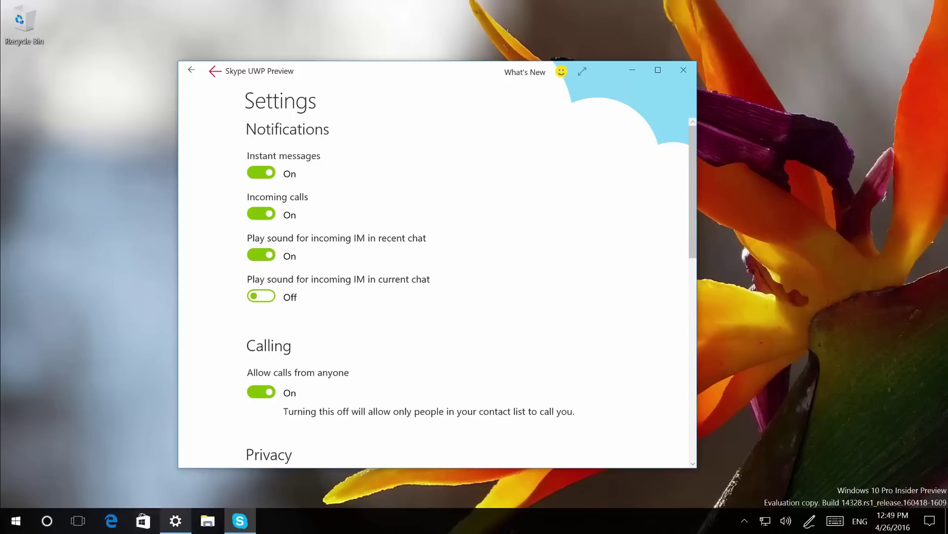
pyautogui.hotkey('alt', 'Tab')
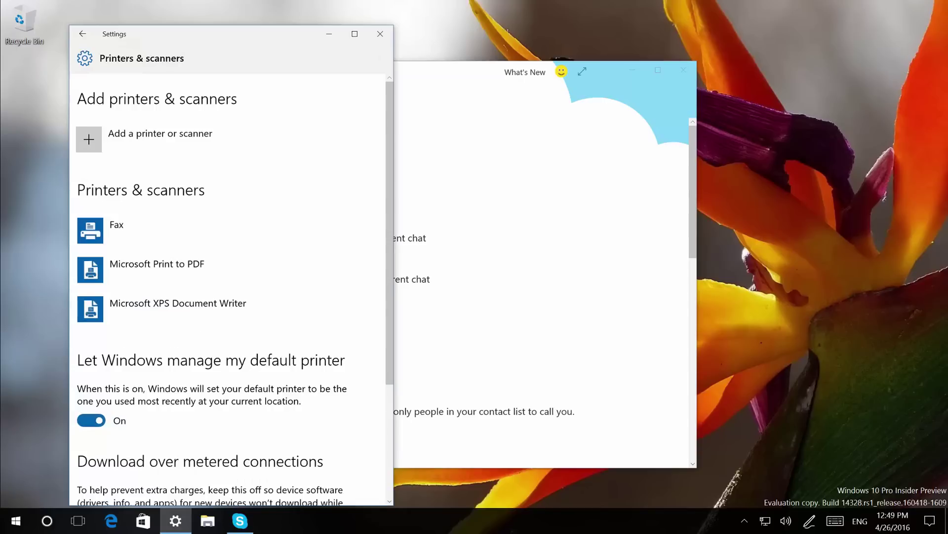
pyautogui.hotkey('alt', 'Tab')
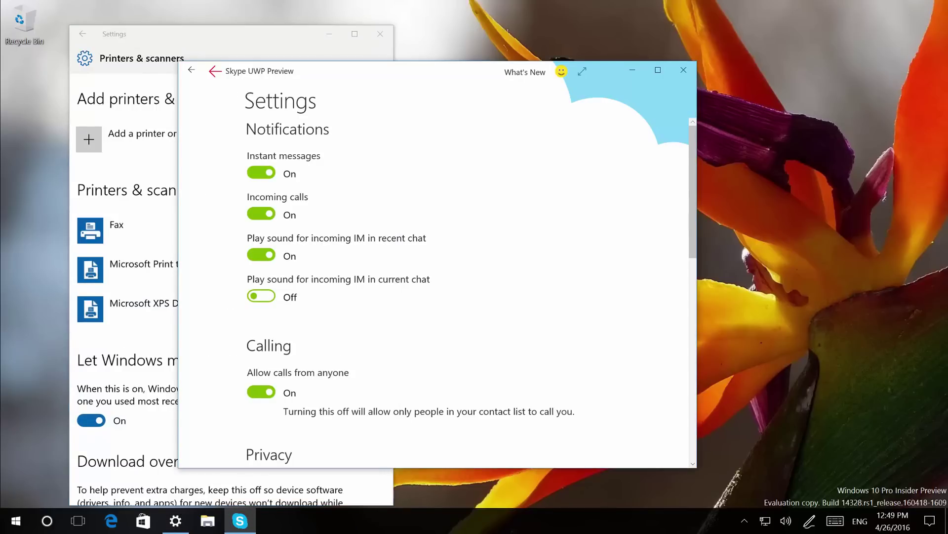
pyautogui.moveTo(385, 72); pyautogui.dragTo(443, 61)
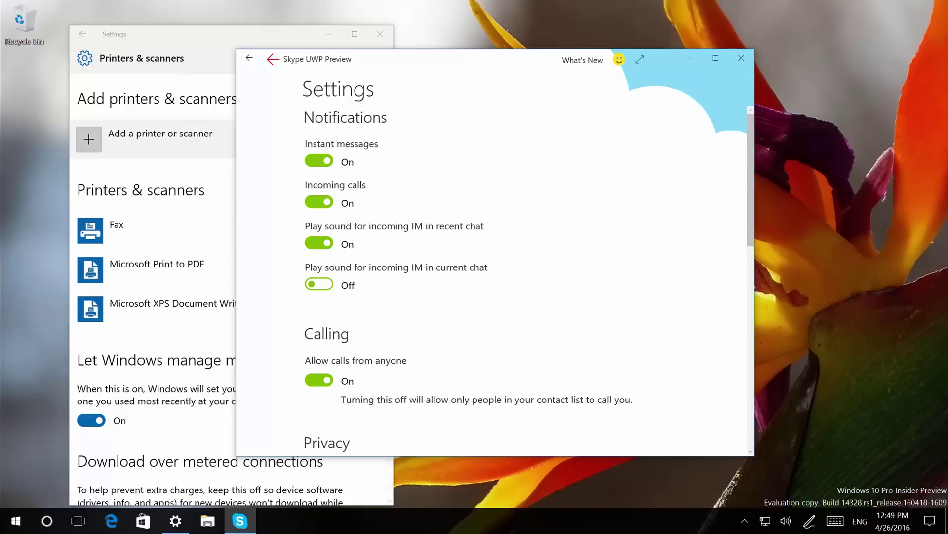
pyautogui.hotkey('alt', 'Tab')
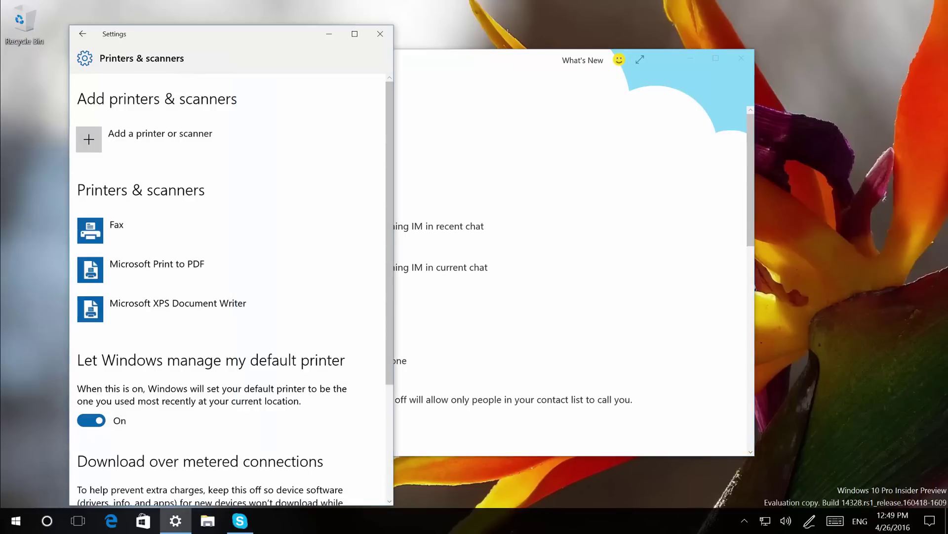
pyautogui.click(329, 33)
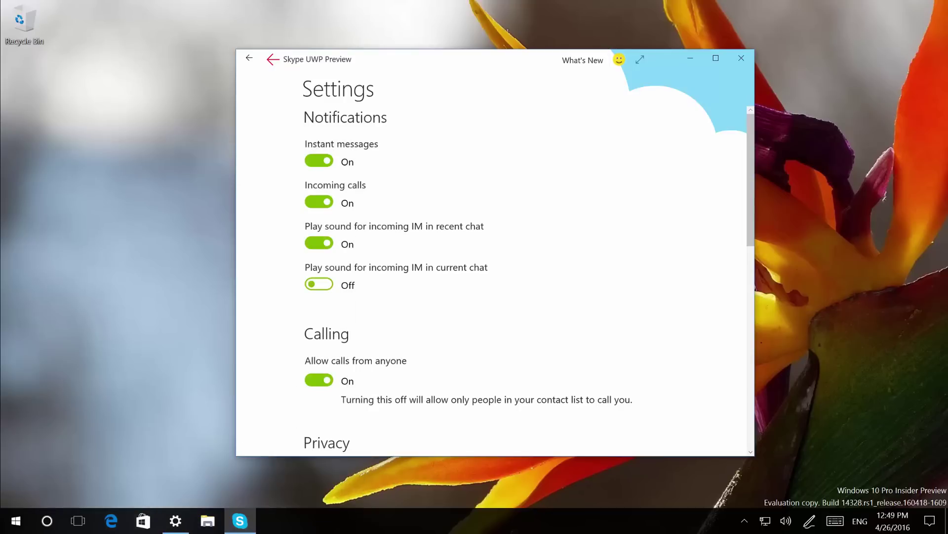
# - Show the desktop and launch Paid Wi-Fi & Cellular from the P section of the Start app list
pyautogui.press('super+d')
pyautogui.press('super')
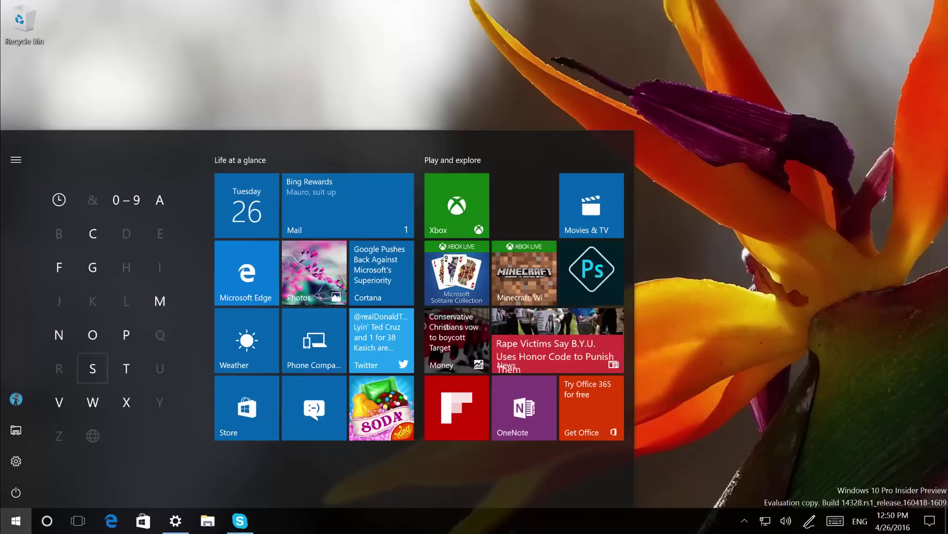
pyautogui.click(126, 334)
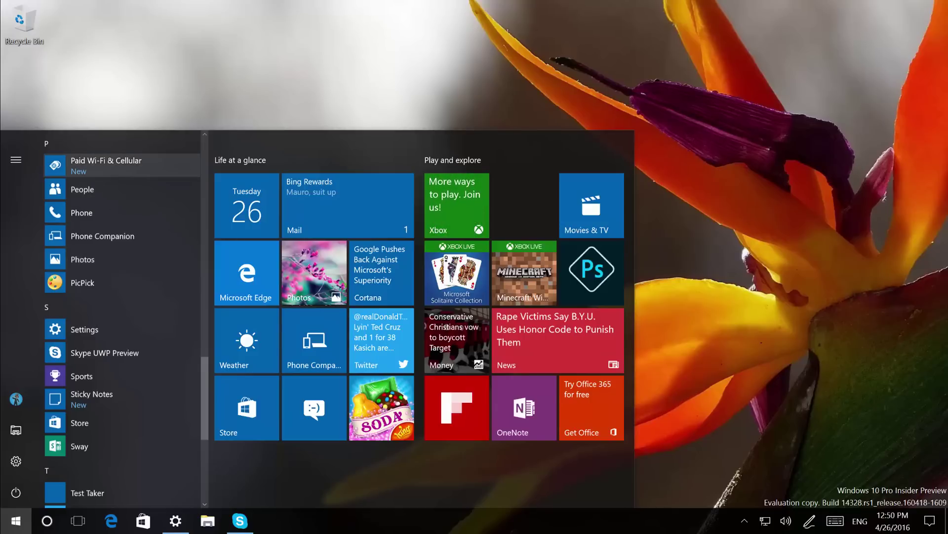
pyautogui.click(107, 165)
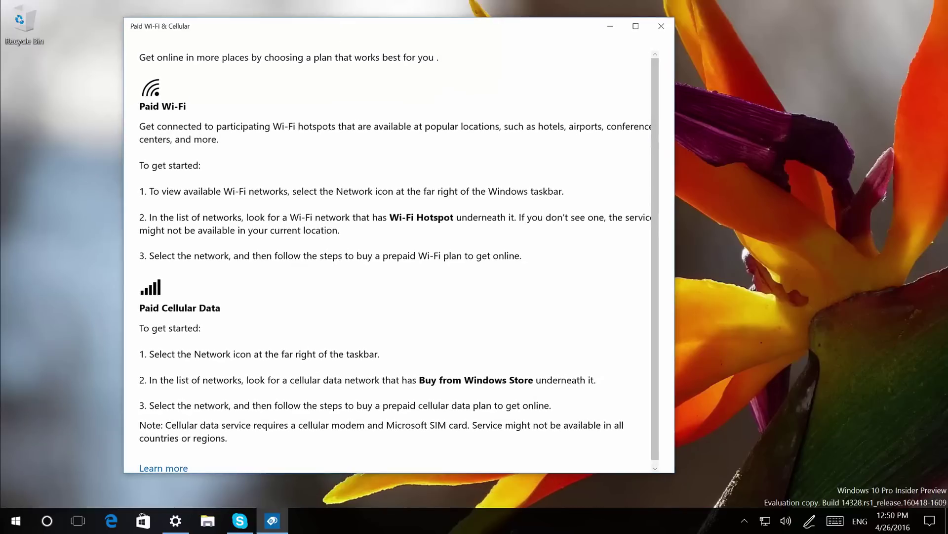
# - Examine the instructions for buying paid Wi-Fi and cellular data plans, then close Paid Wi-Fi & Cellular
pyautogui.scroll(-1, 395, 261)
pyautogui.scroll(1, 395, 261)
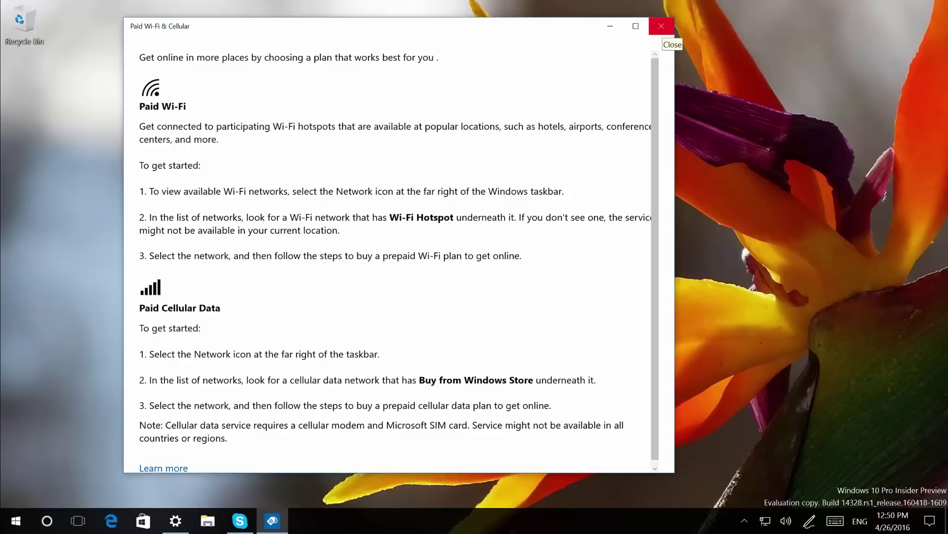
pyautogui.click(661, 26)
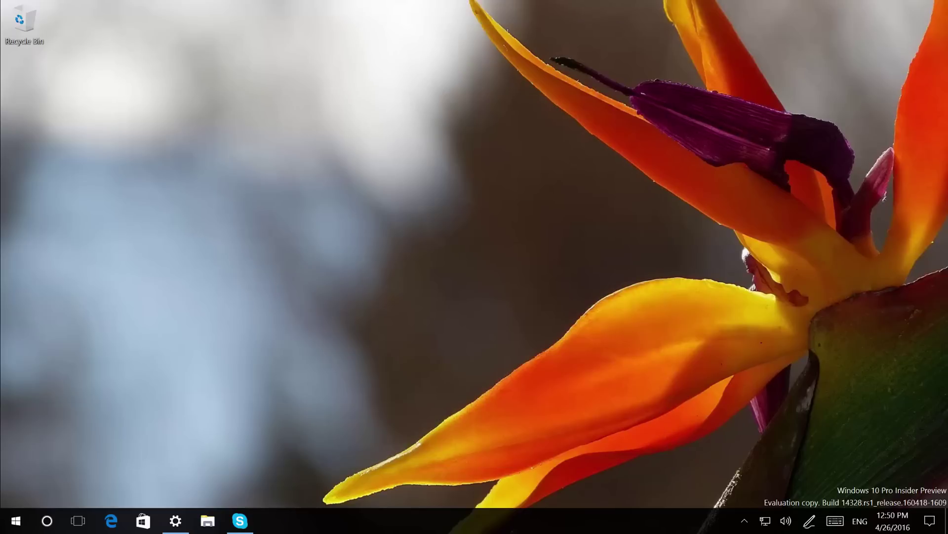